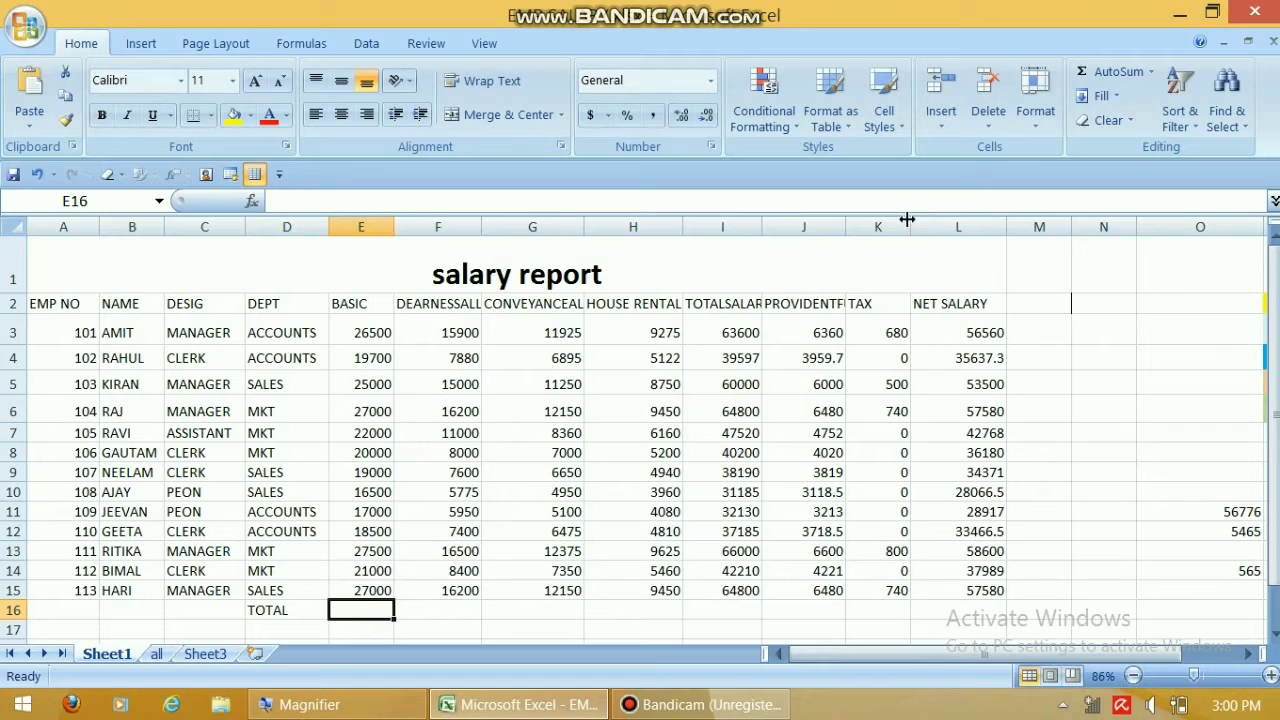
Enter the label AVERAGE in cell D17, directly below the TOTAL label.
key(super+plus)
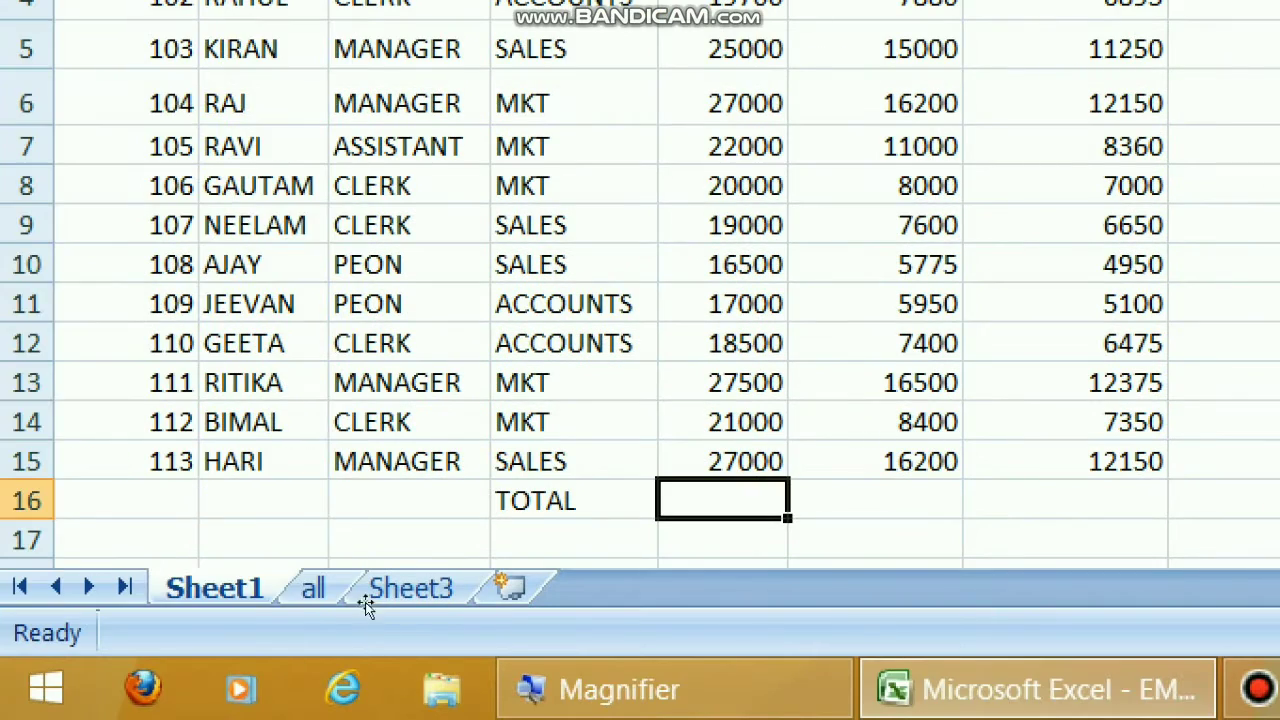
click(260, 629)
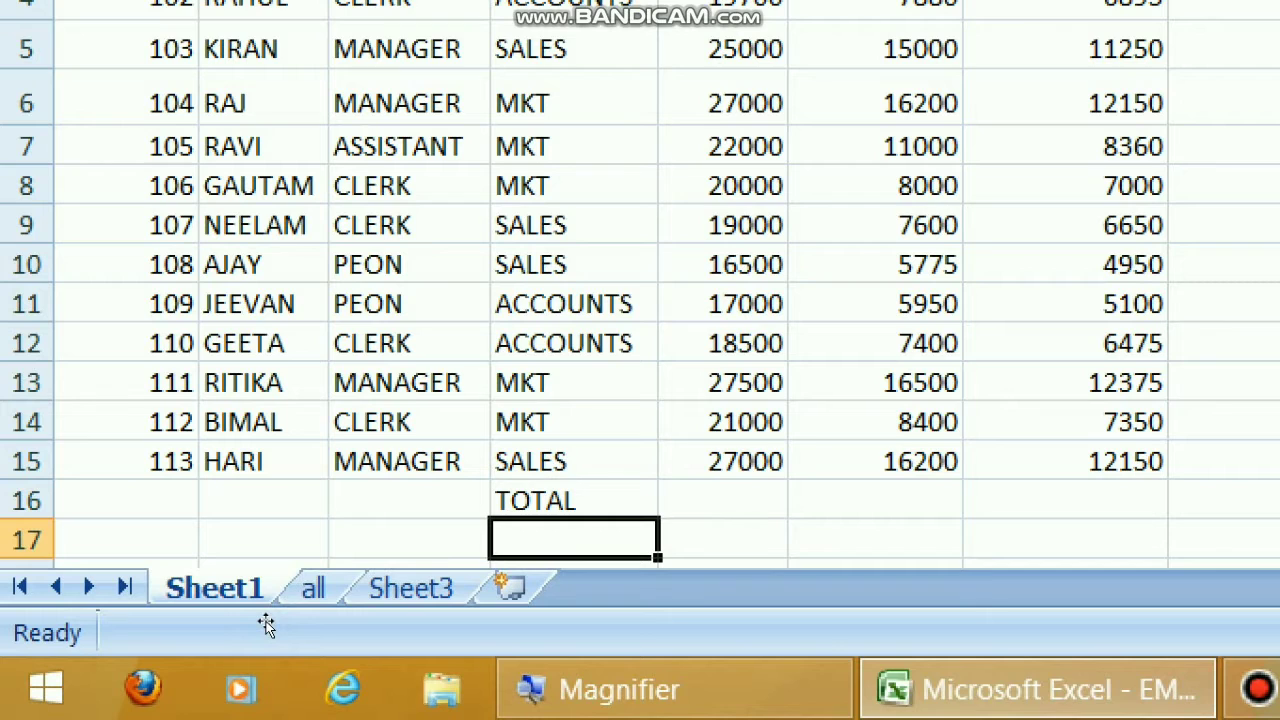
text(AVER)
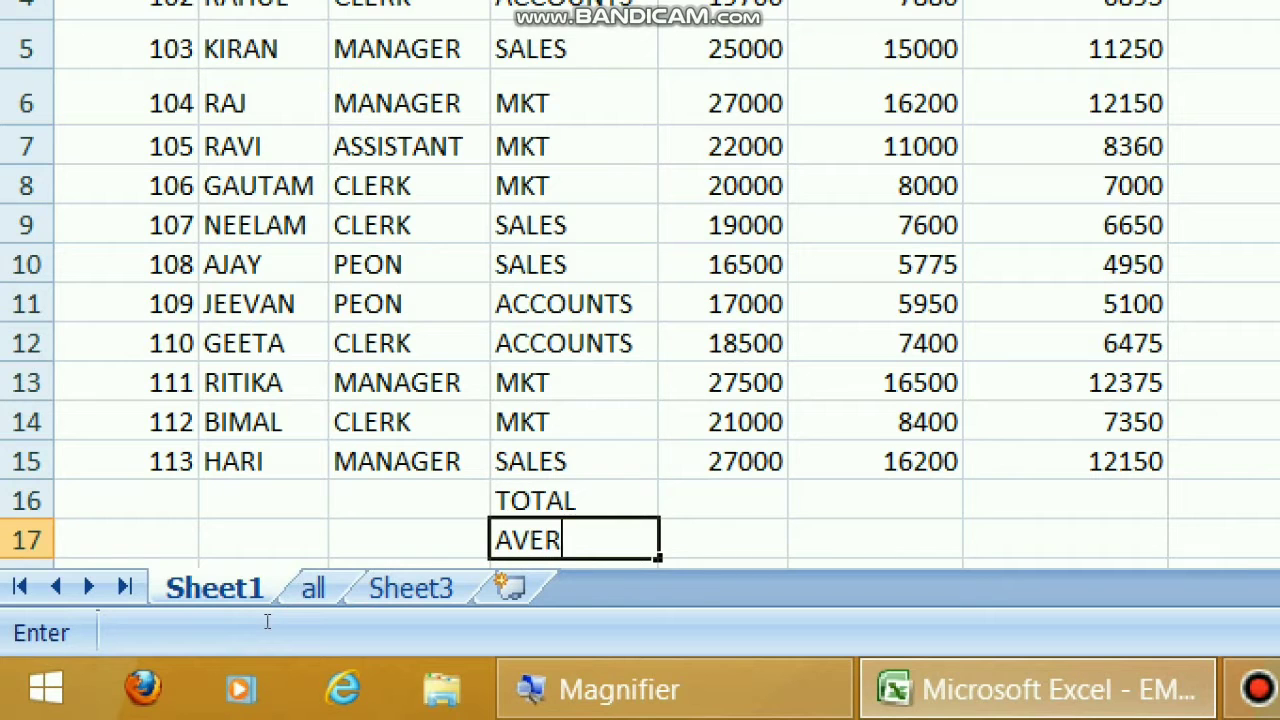
text(AGE)
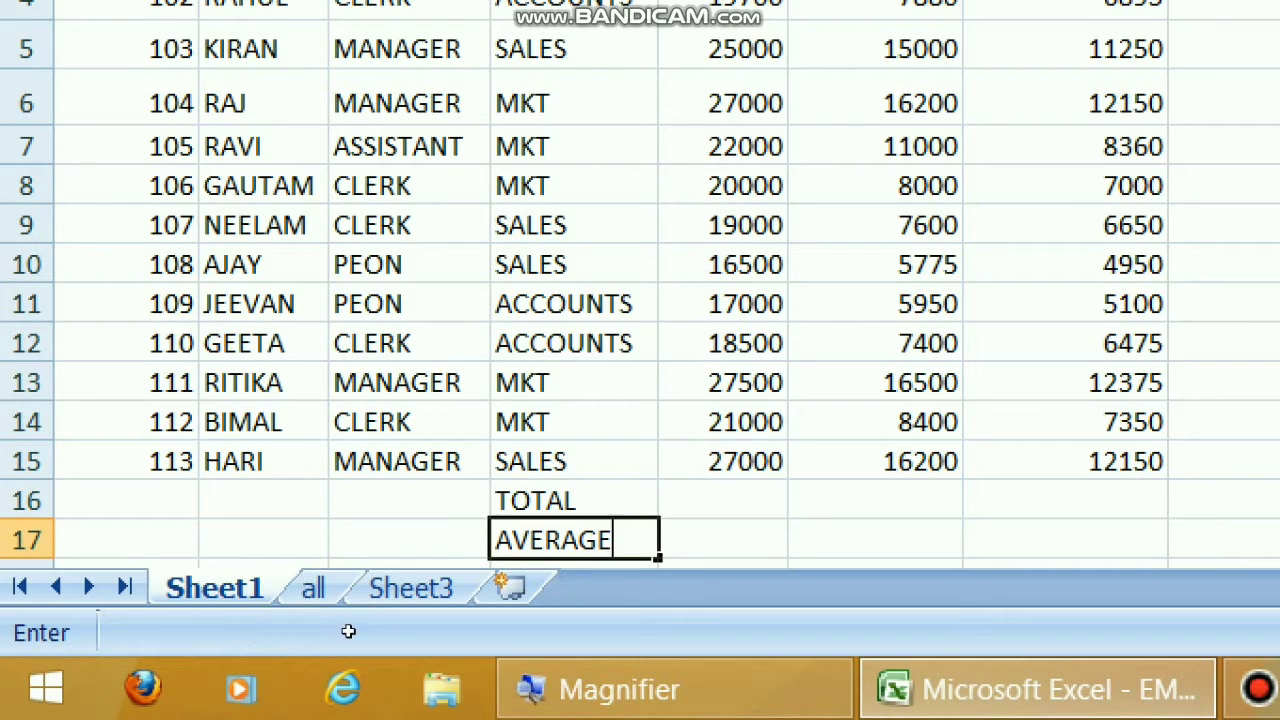
key(Tab)
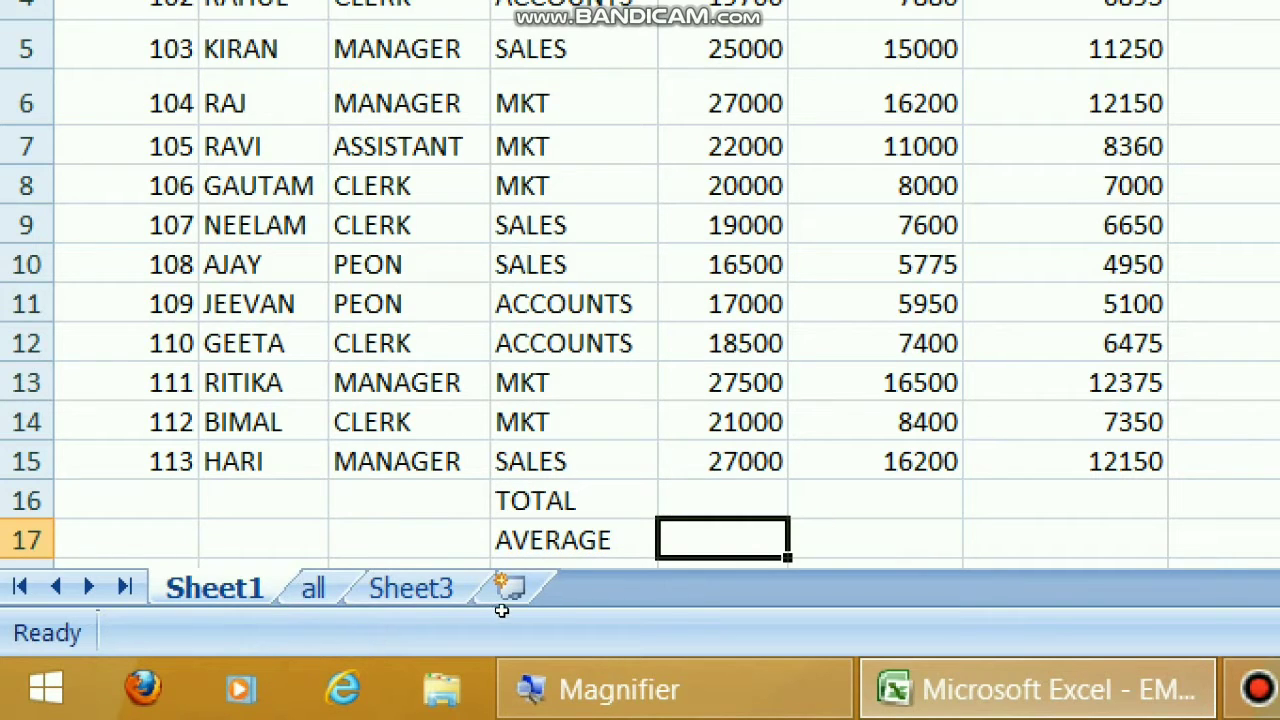
Total the BASIC column in cell E16 with the AutoSum Sum function over E3:E15.
key(super+minus)
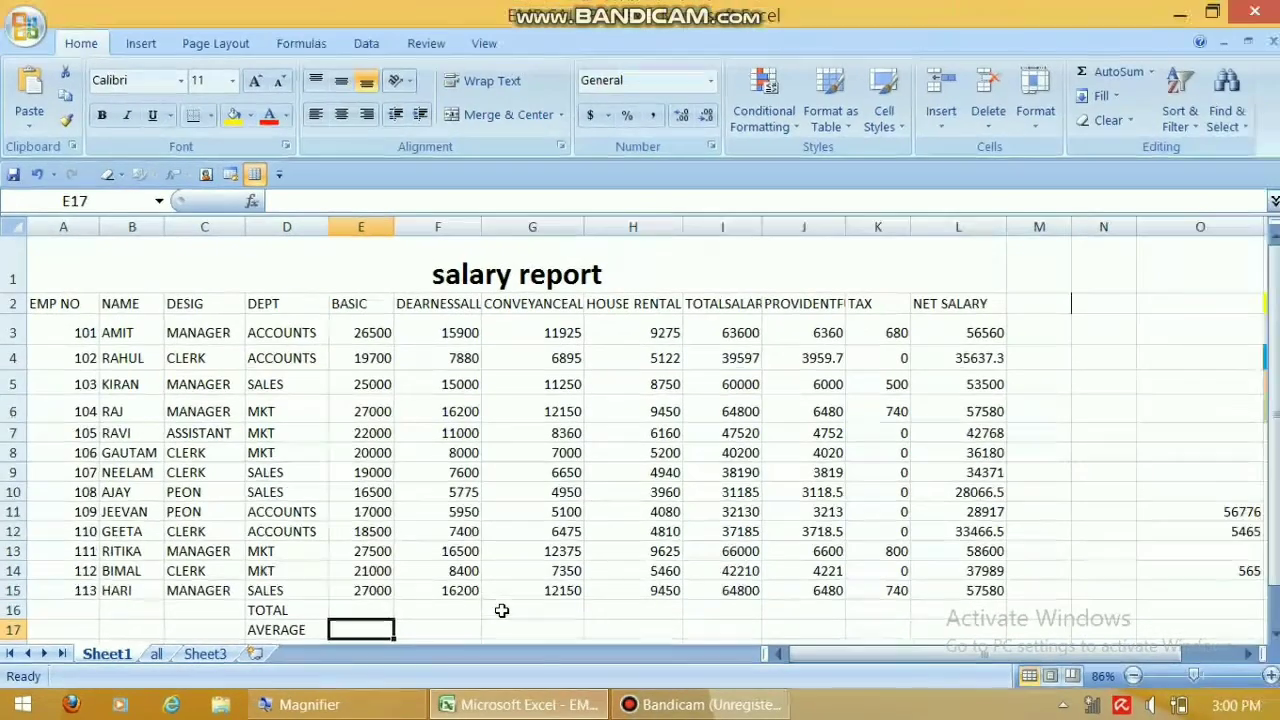
click(1222, 675)
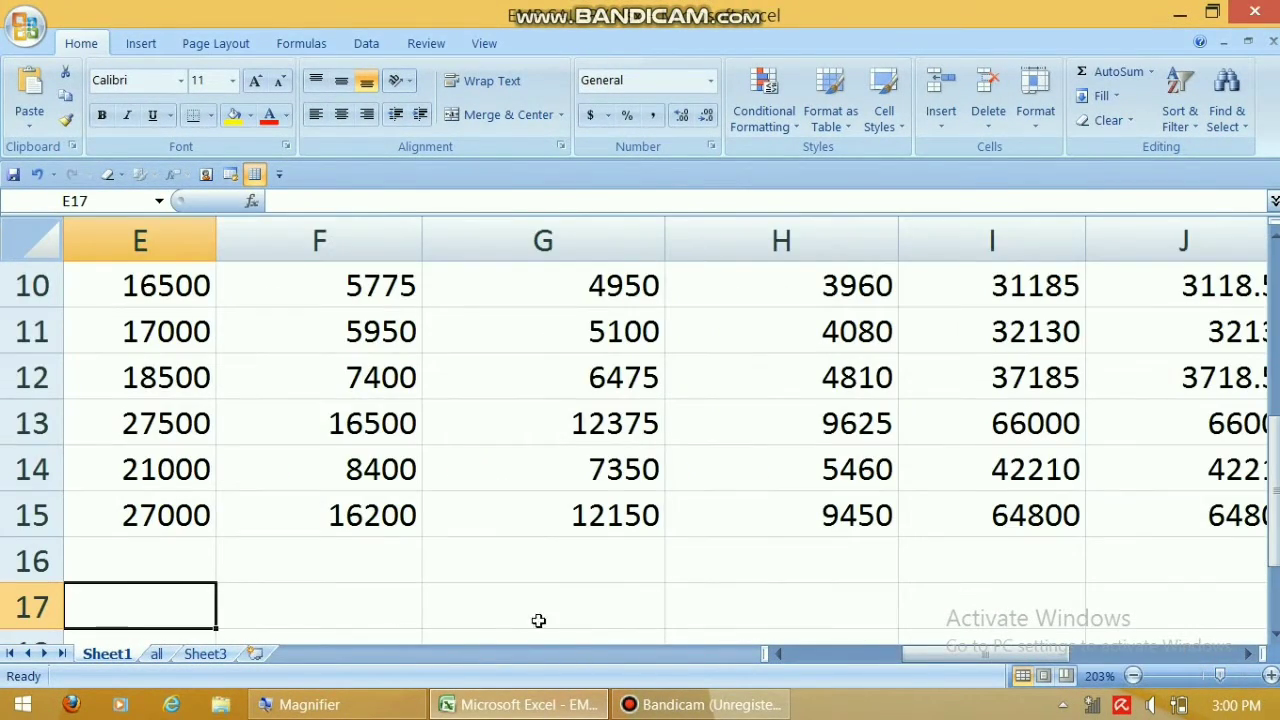
drag(930, 651, 796, 659)
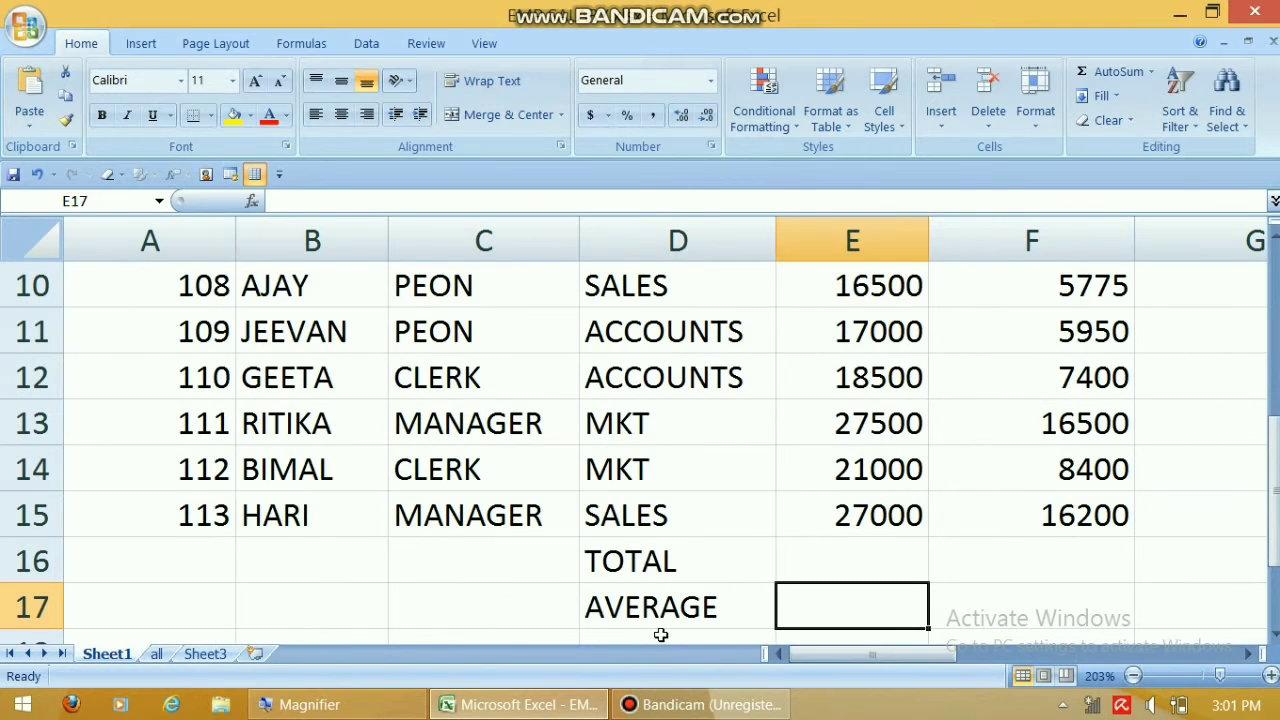
click(802, 558)
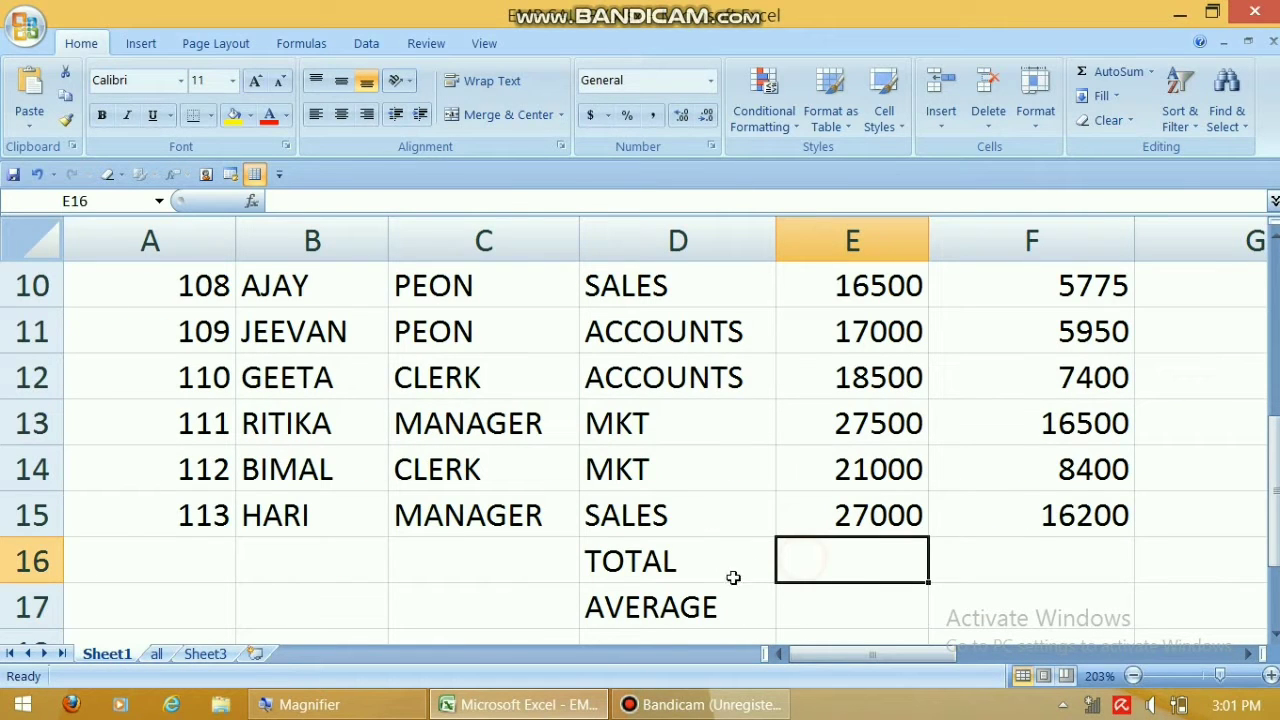
click(1152, 72)
click(1147, 104)
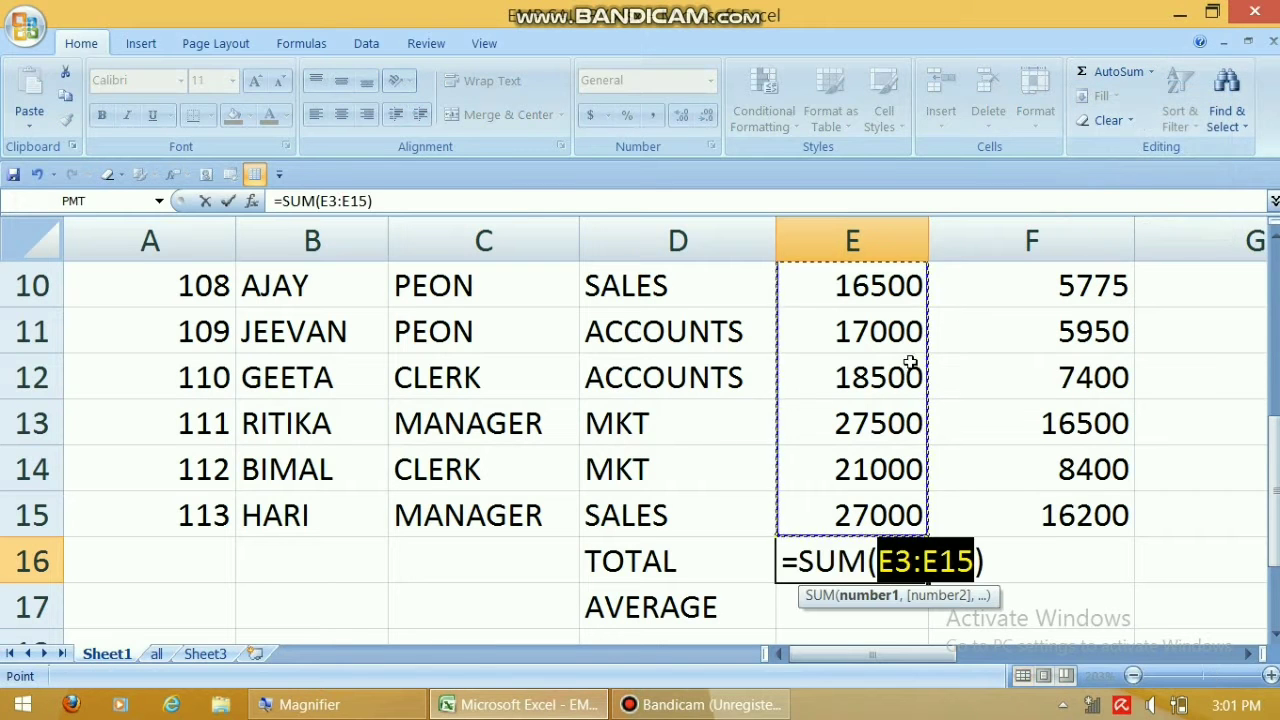
drag(1275, 445, 1276, 272)
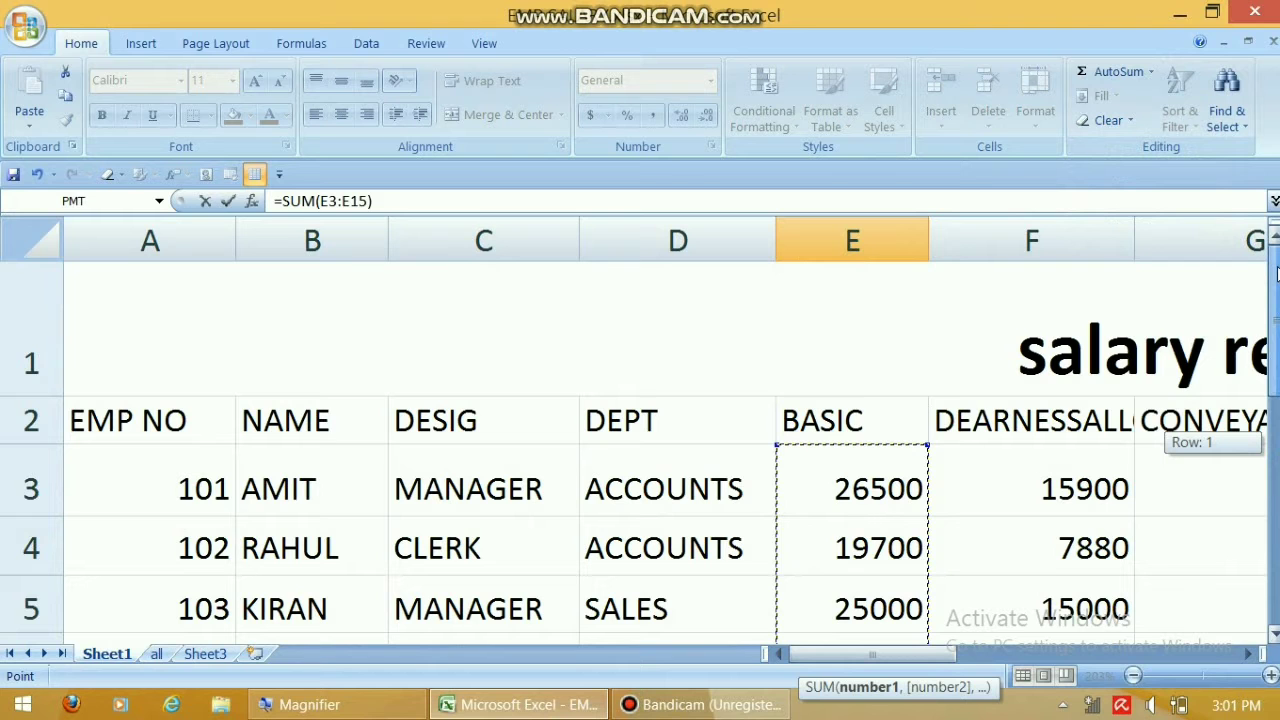
drag(1276, 295, 1275, 440)
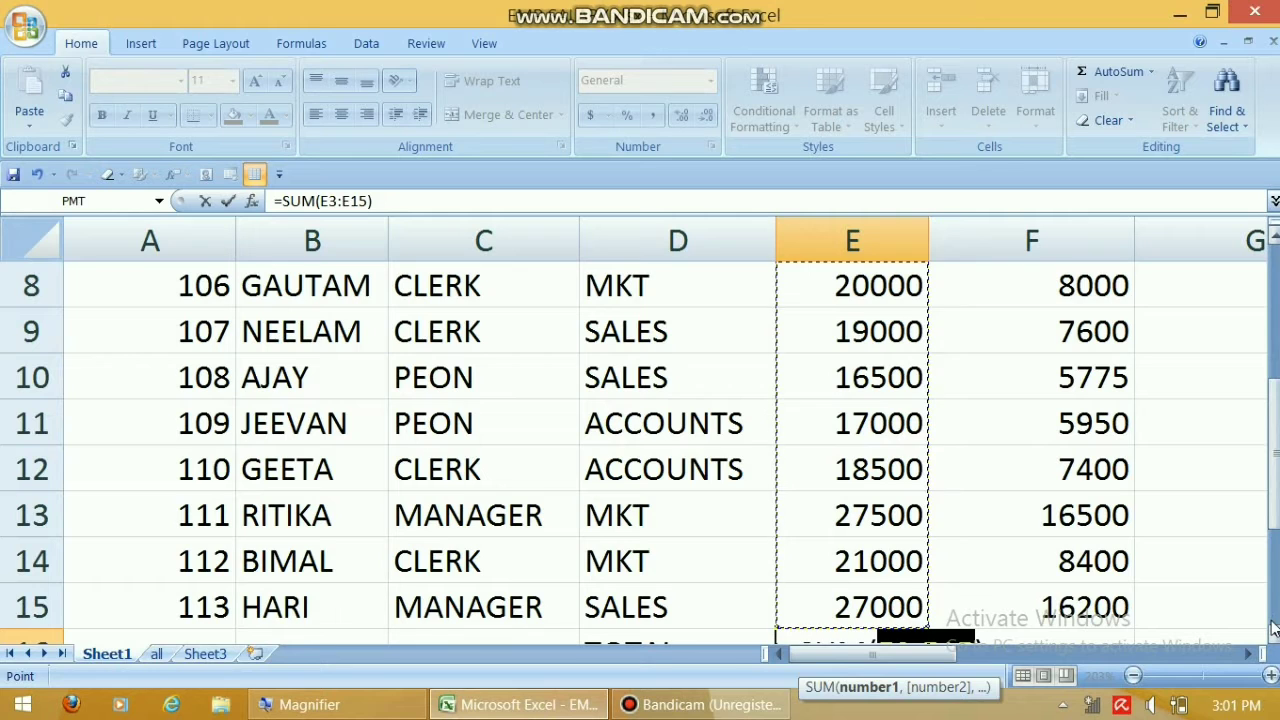
scroll(815, 517, down, 4)
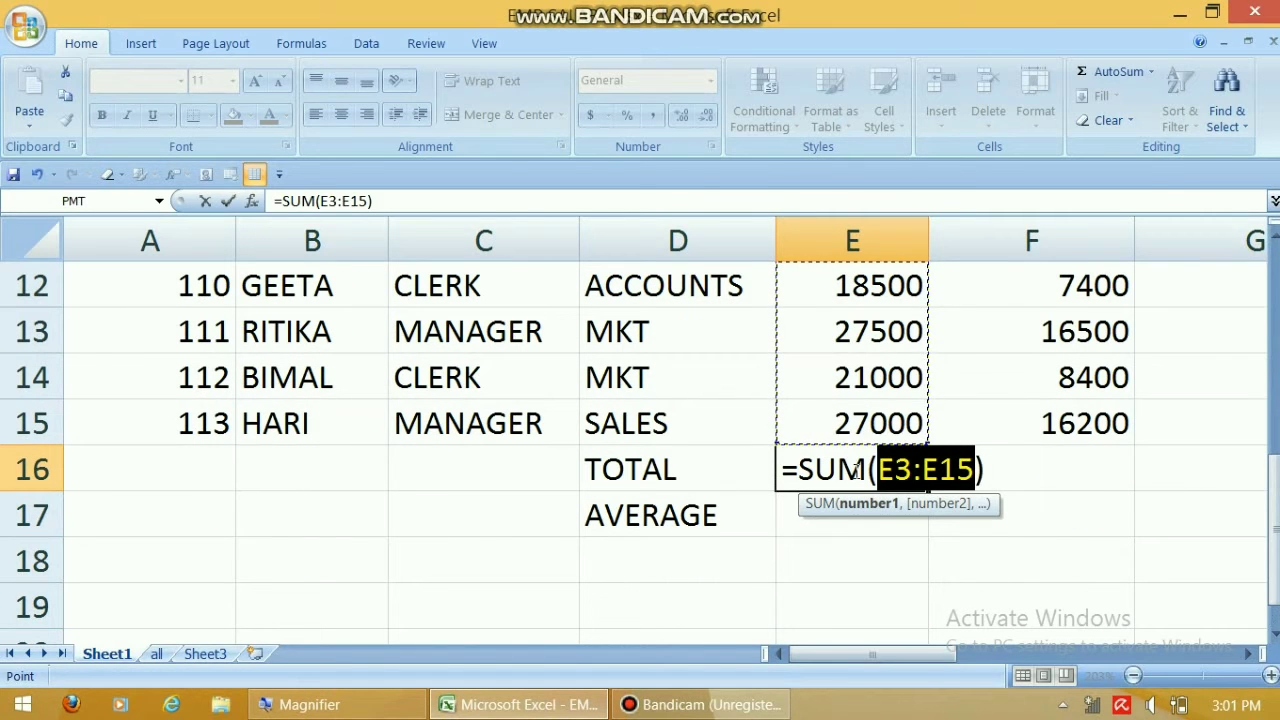
key(Return)
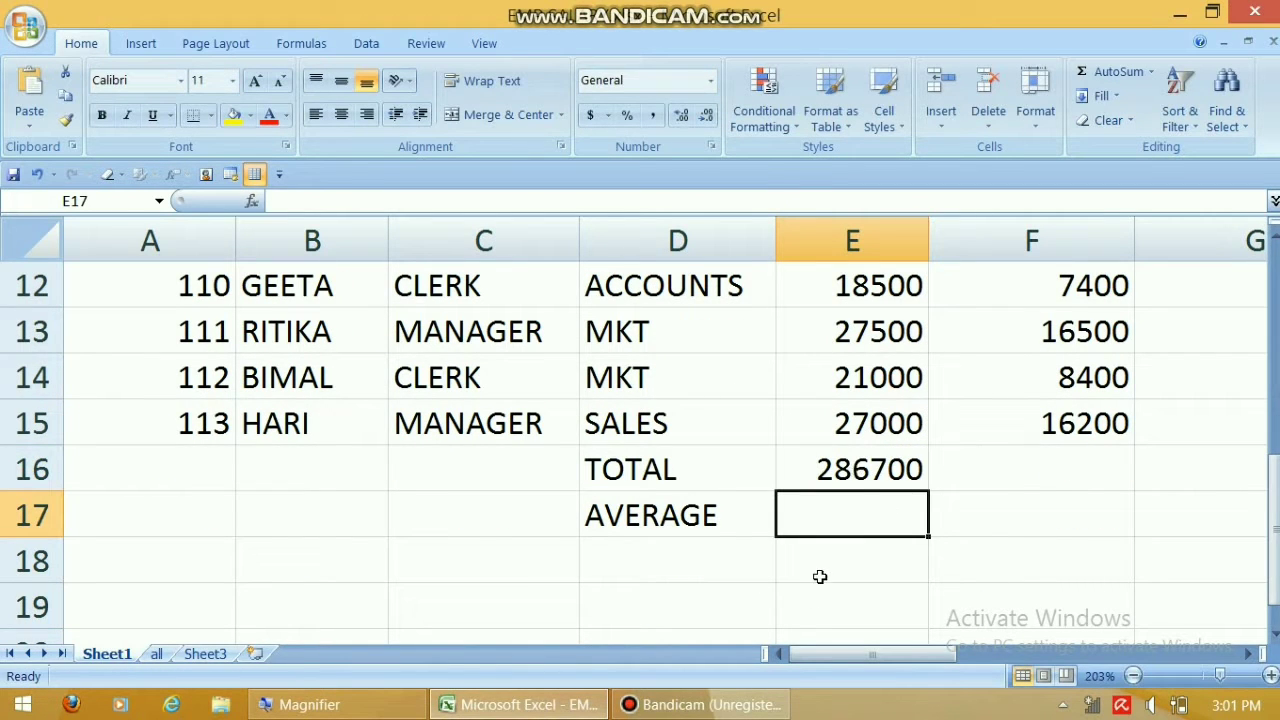
Enter the labels MAXIMUM, MINIMUM and COUNT in cells D18 to D20.
click(664, 562)
text(MAXIMUM)
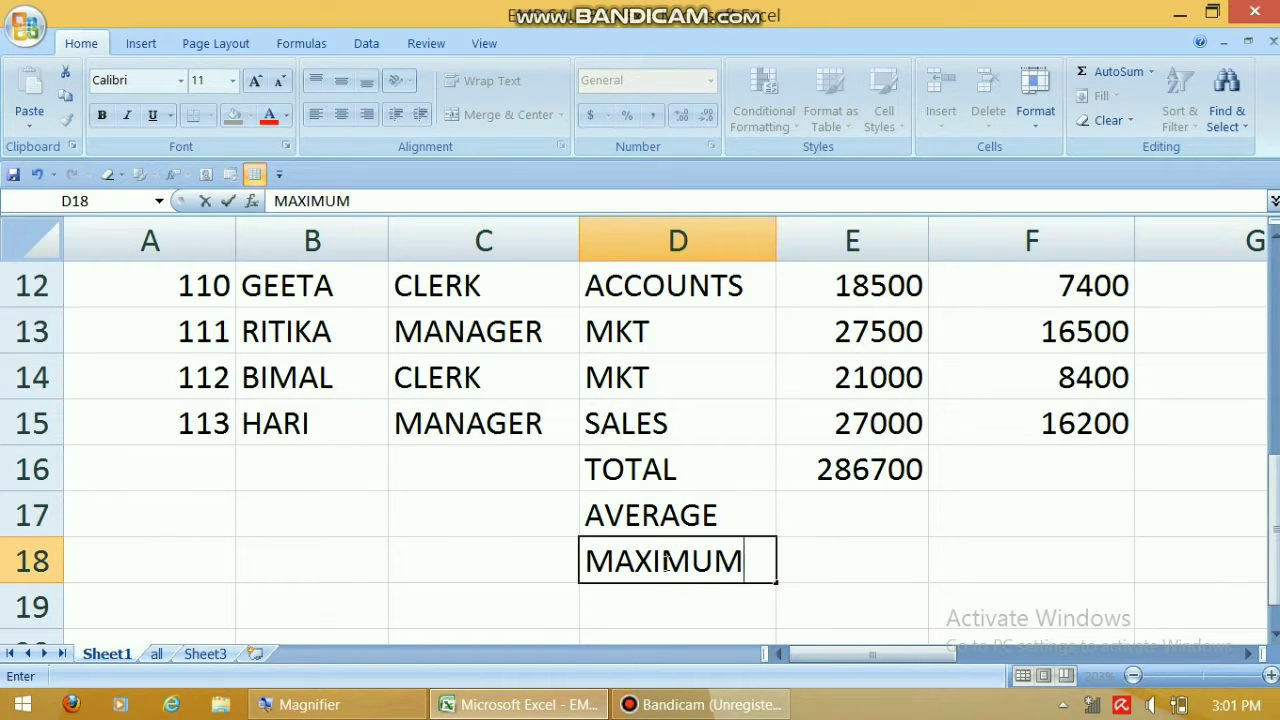
key(Return)
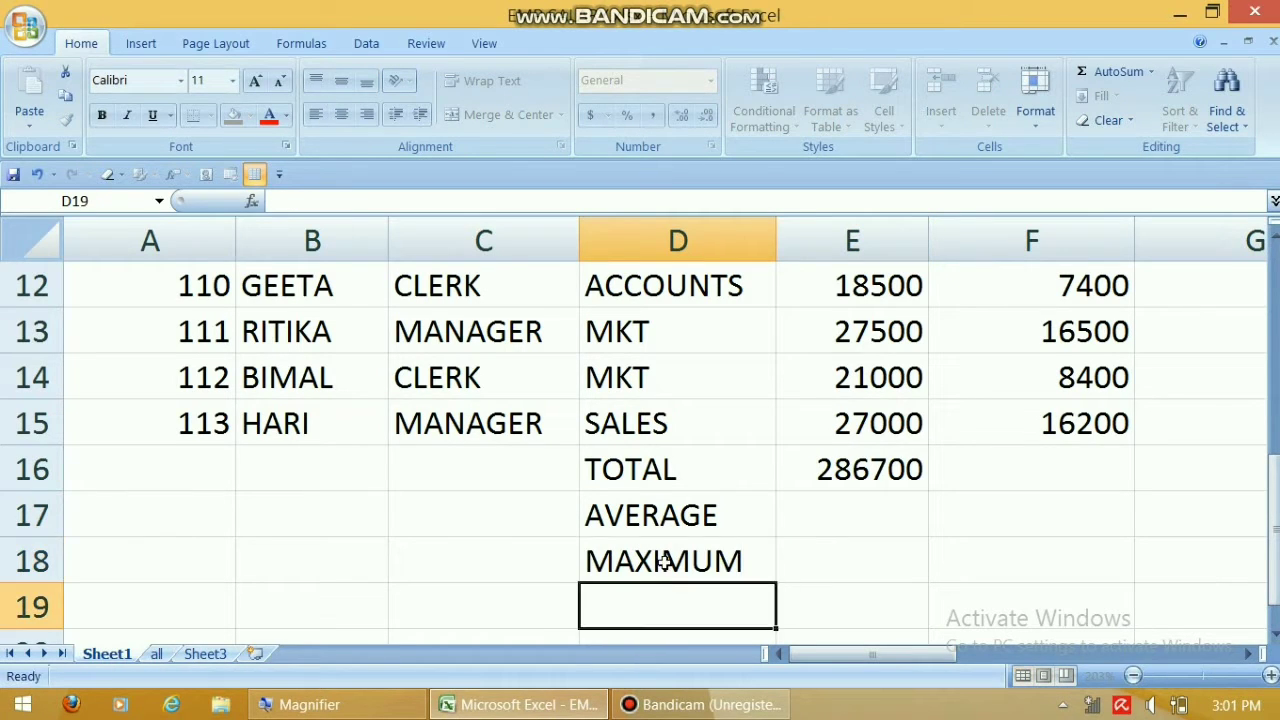
text(MINIMUM)
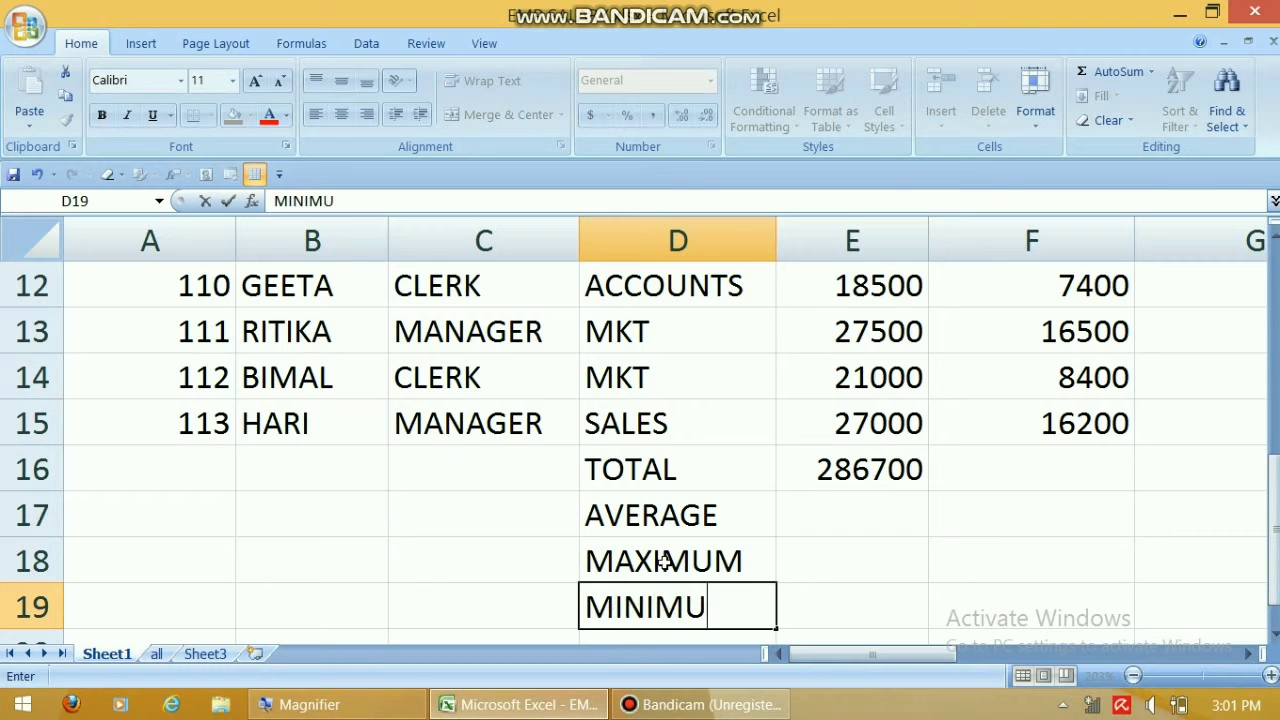
key(Return)
text(COUNT)
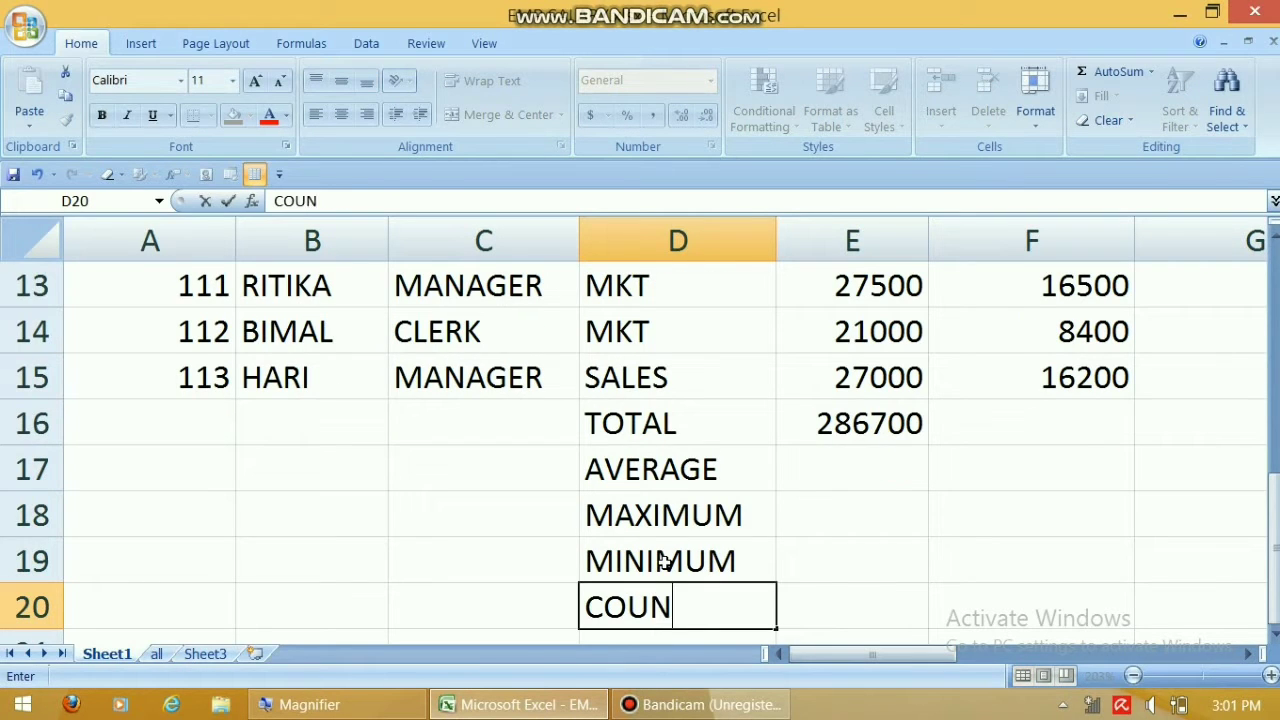
click(872, 463)
Calculate the average of the BASIC values E3:E15 into cell E17 with the AutoSum Average function.
drag(1275, 537, 1275, 255)
click(871, 486)
drag(868, 553, 909, 331)
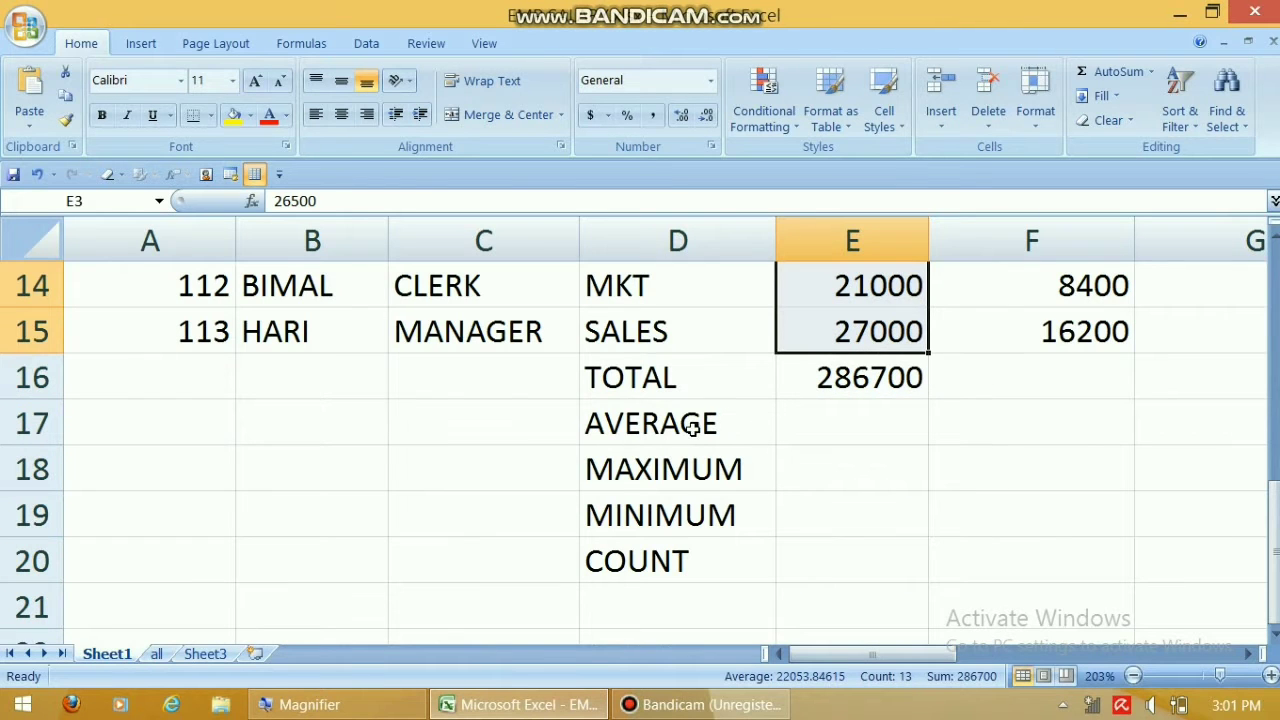
click(1150, 74)
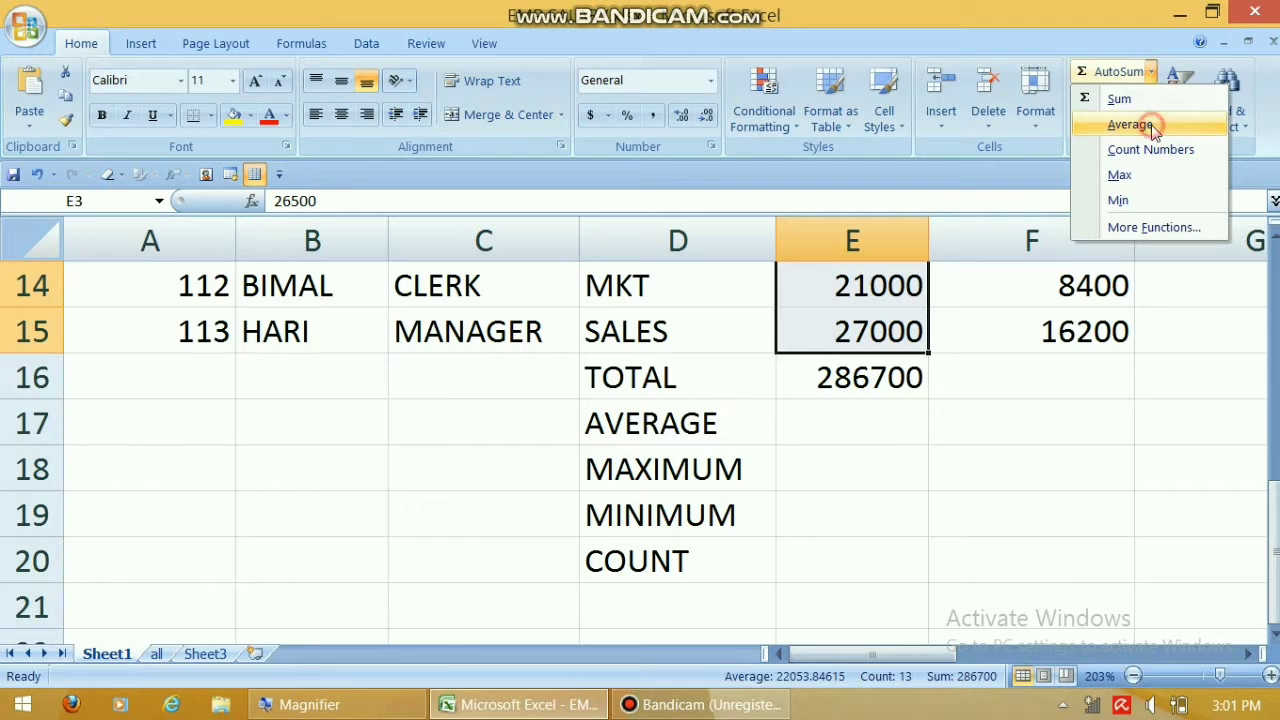
click(1151, 124)
scroll(1133, 327, down, 20)
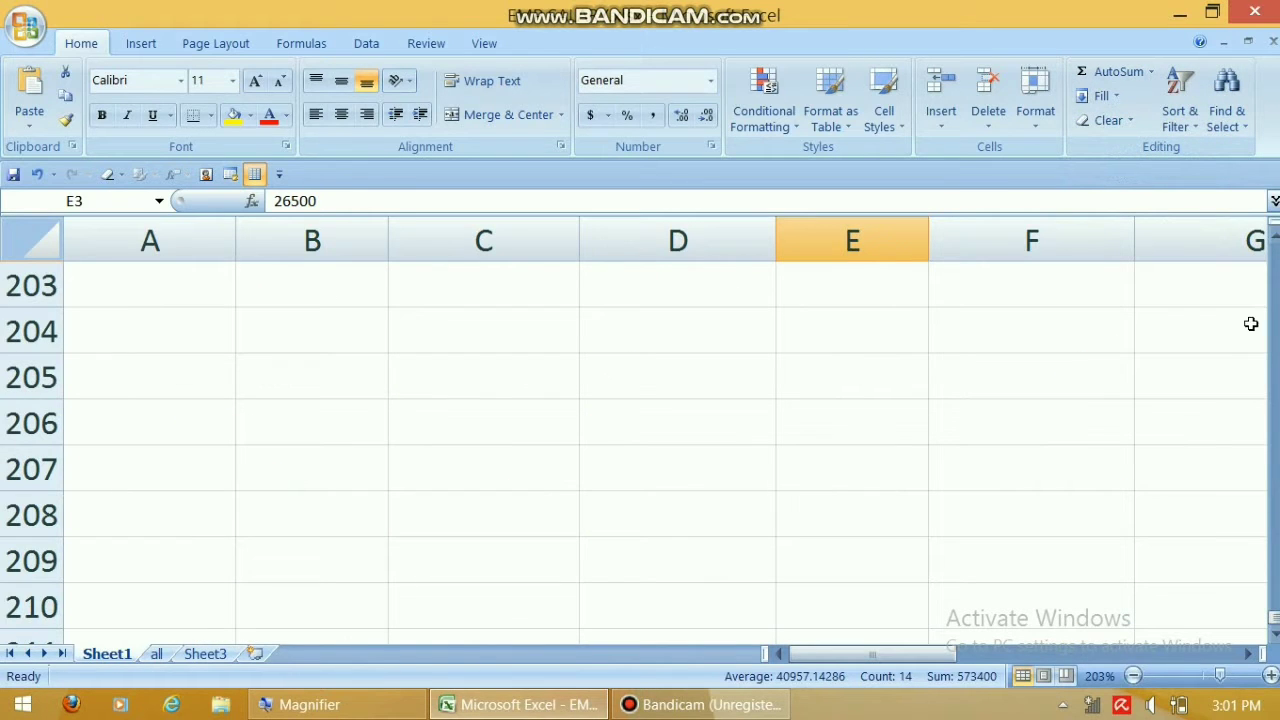
click(1273, 238)
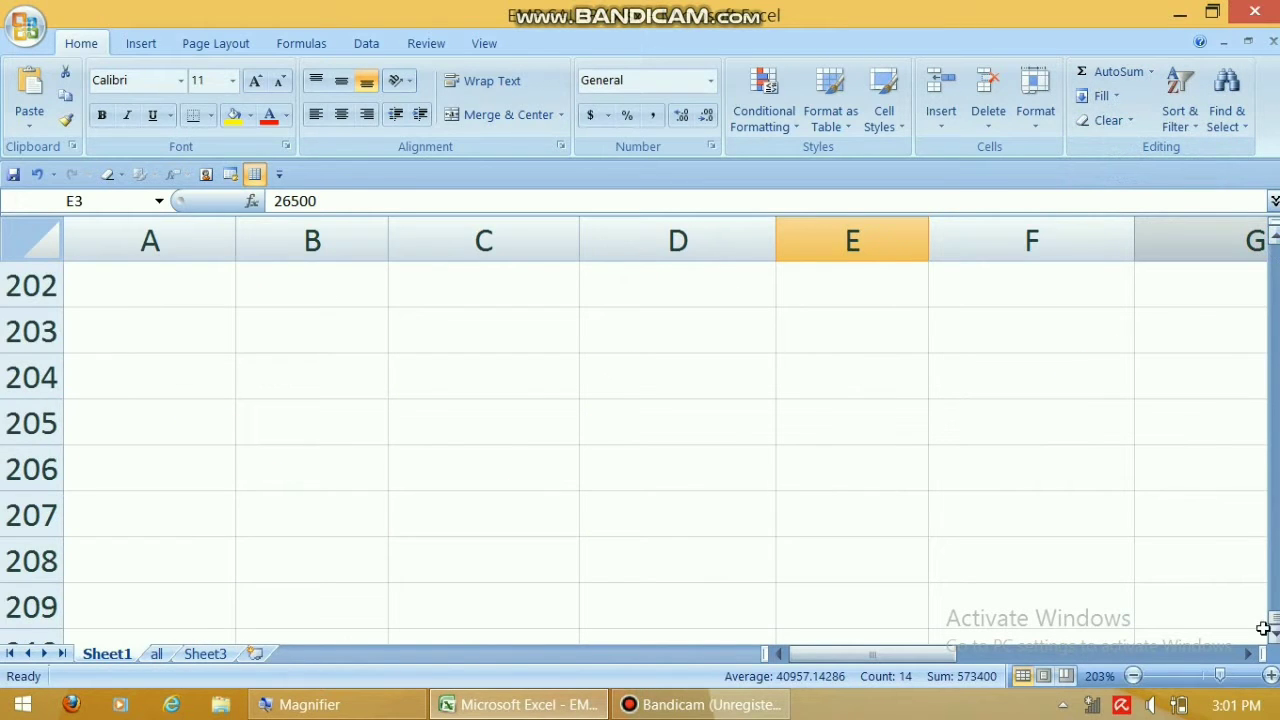
drag(1266, 623, 1273, 285)
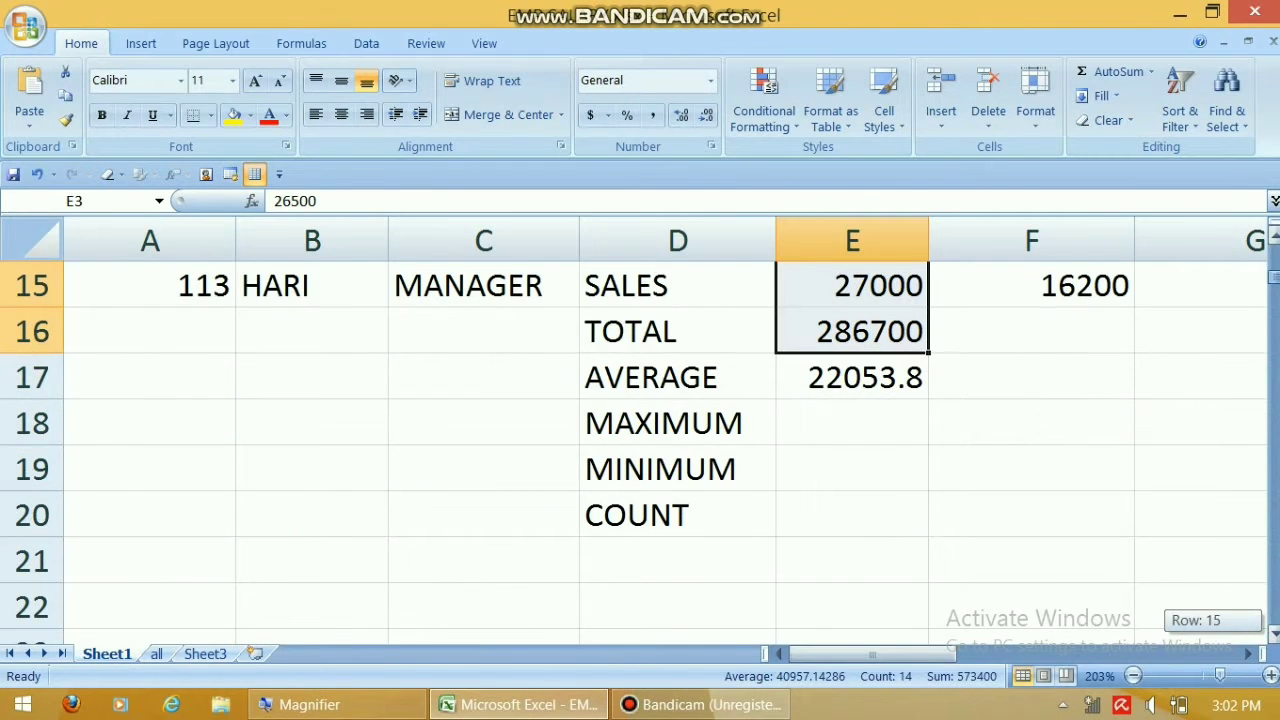
click(868, 381)
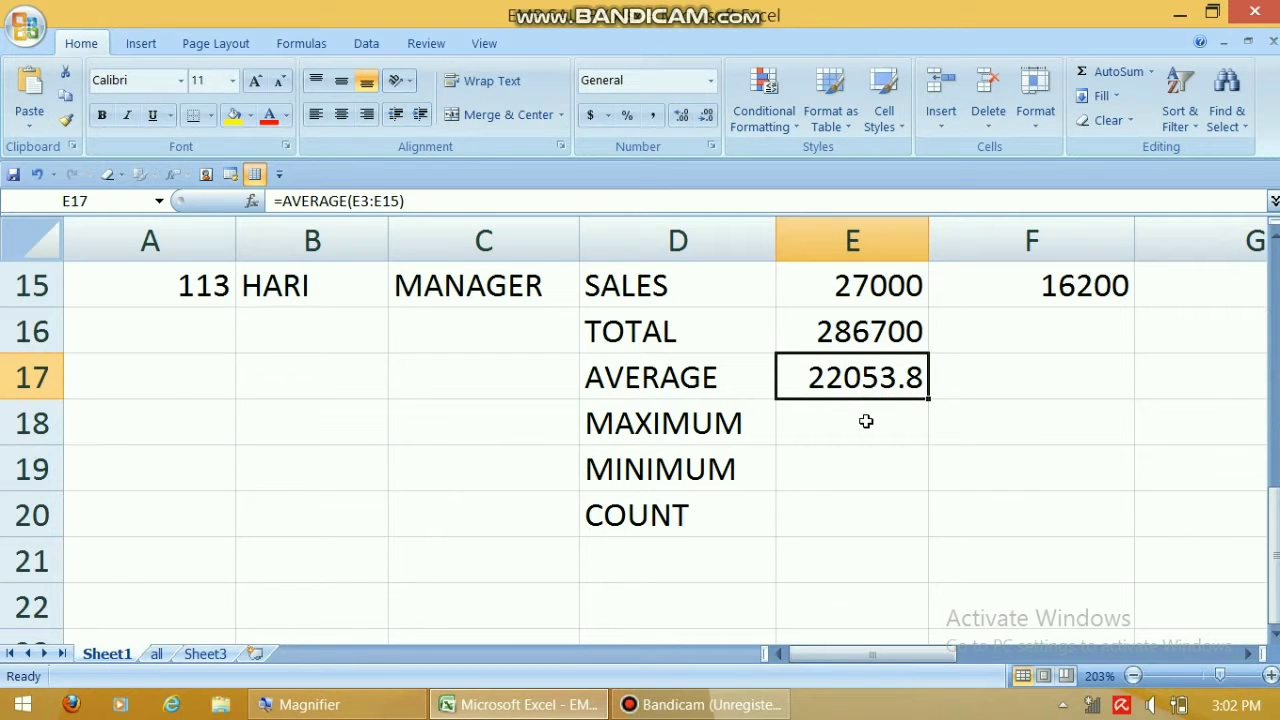
Insert a Max formula in cell E18 and correct its range to E3:E15.
click(866, 421)
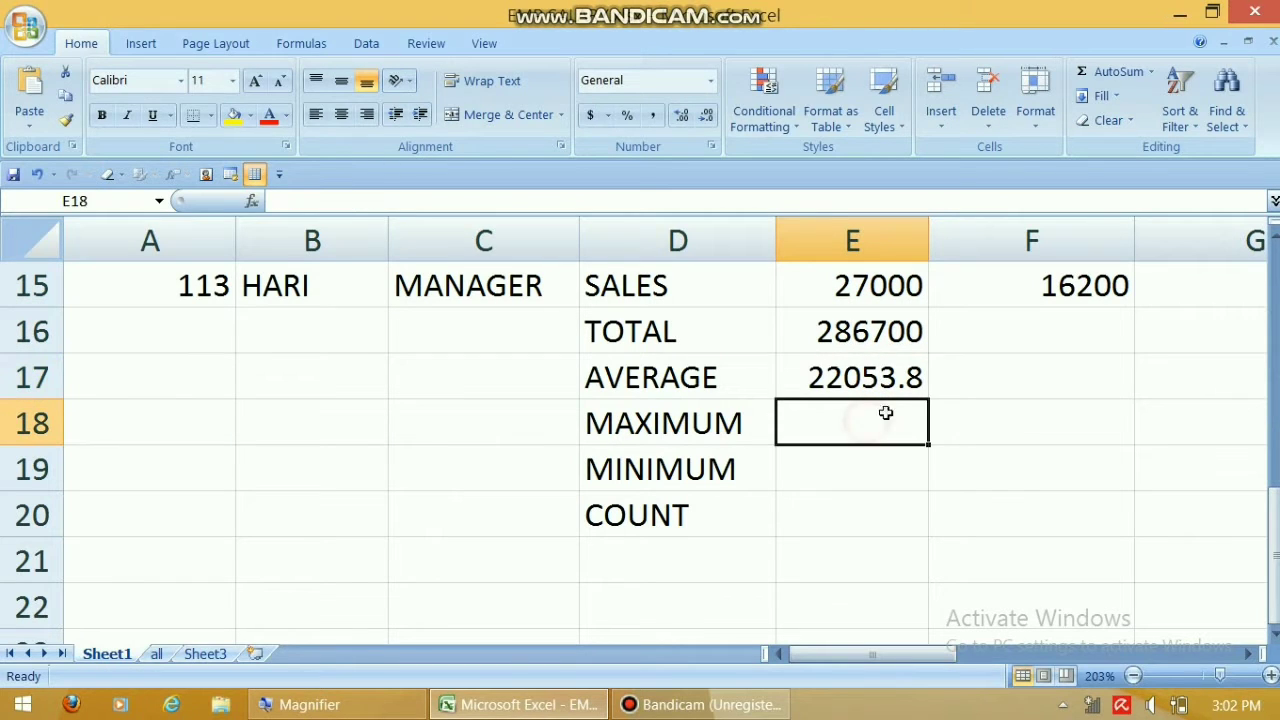
click(1150, 73)
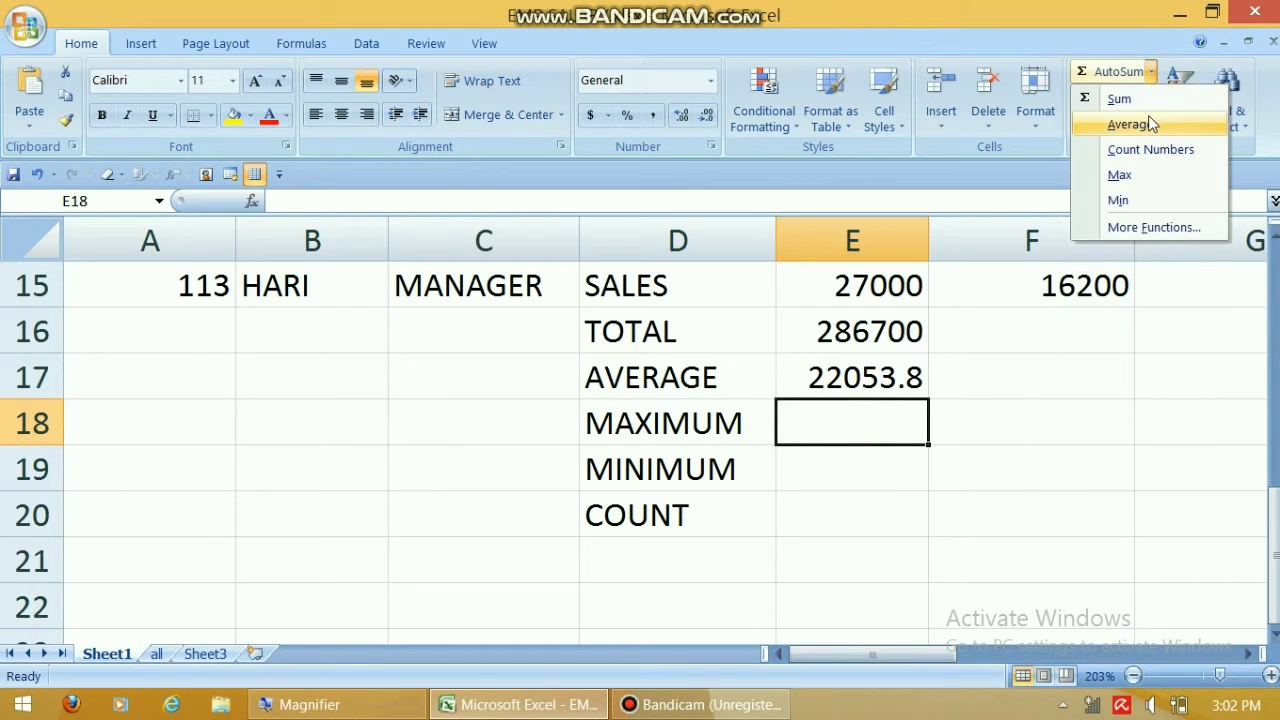
click(1121, 175)
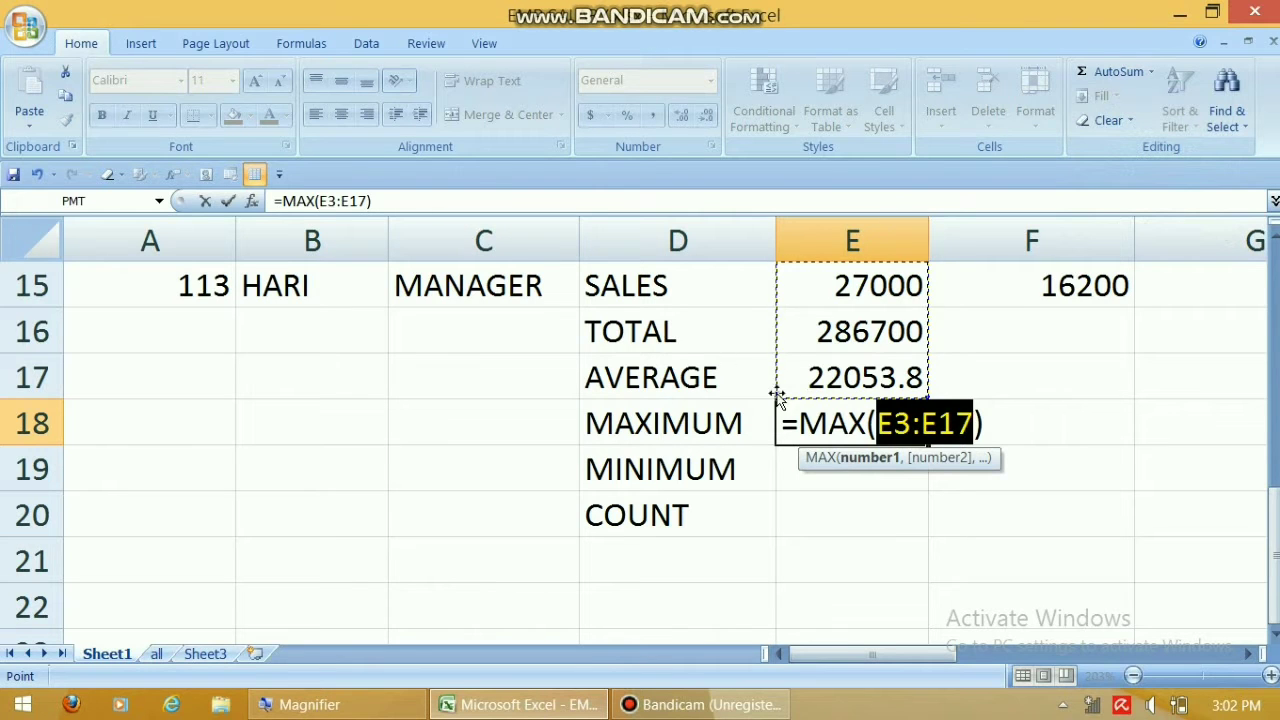
click(979, 420)
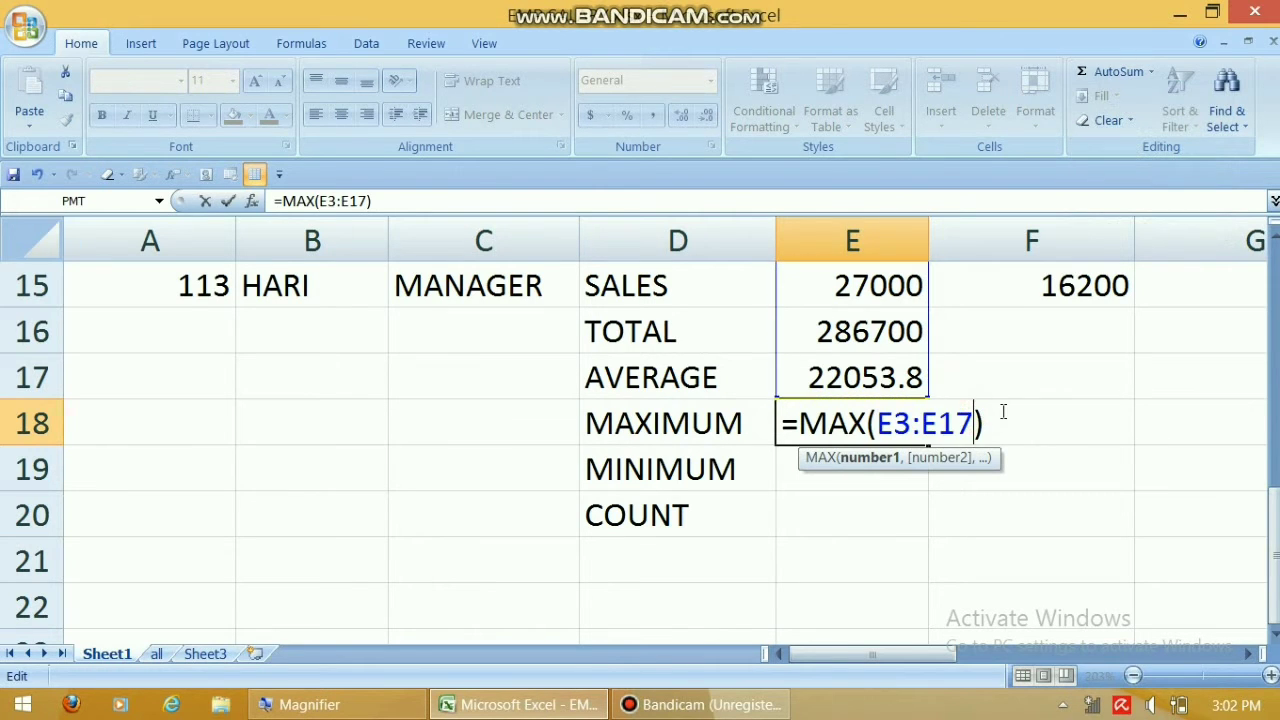
key(BackSpace)
text(5)
key(Return)
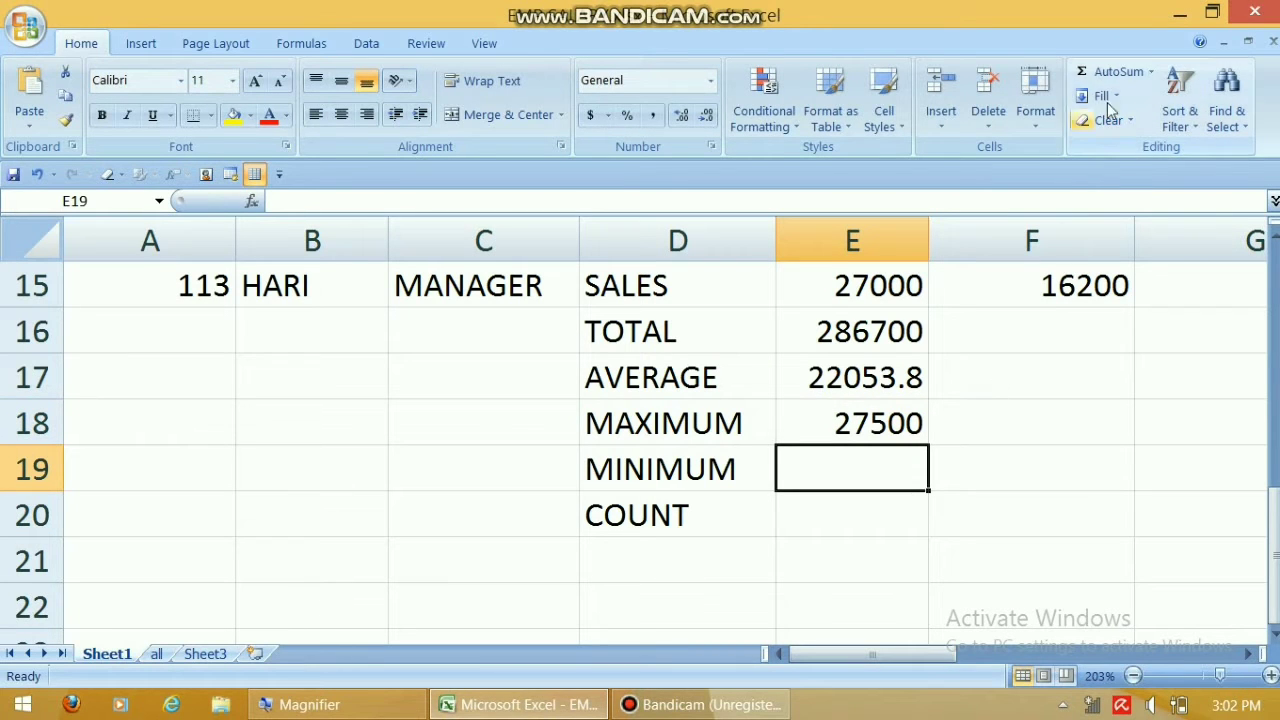
Insert a Min formula in cell E19 and correct its range to E3:E15.
click(1151, 72)
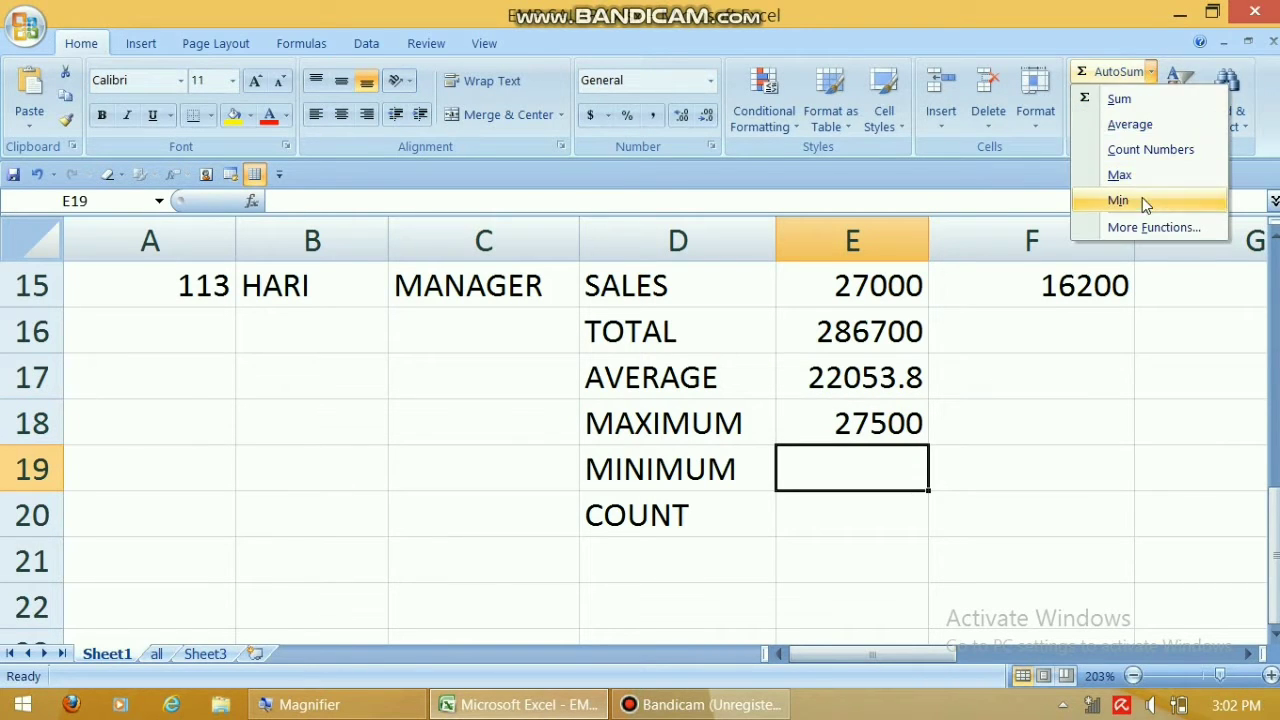
click(1143, 199)
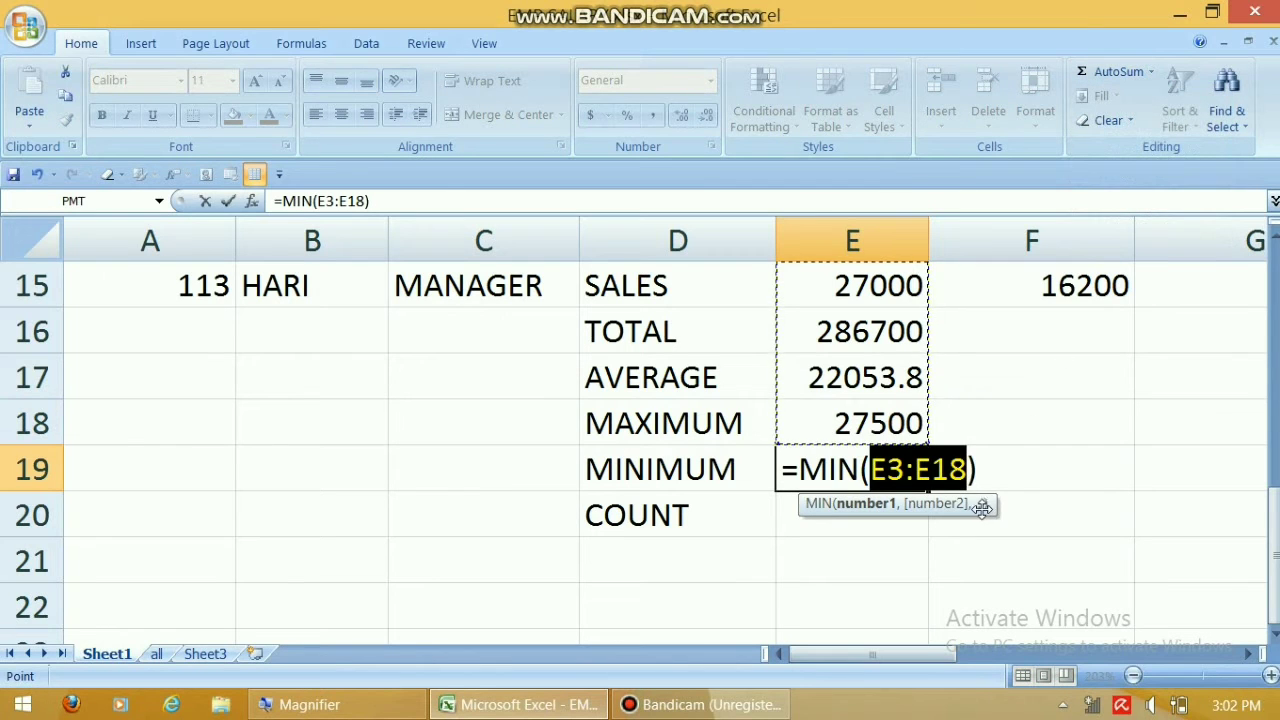
click(963, 456)
key(BackSpace)
text(5)
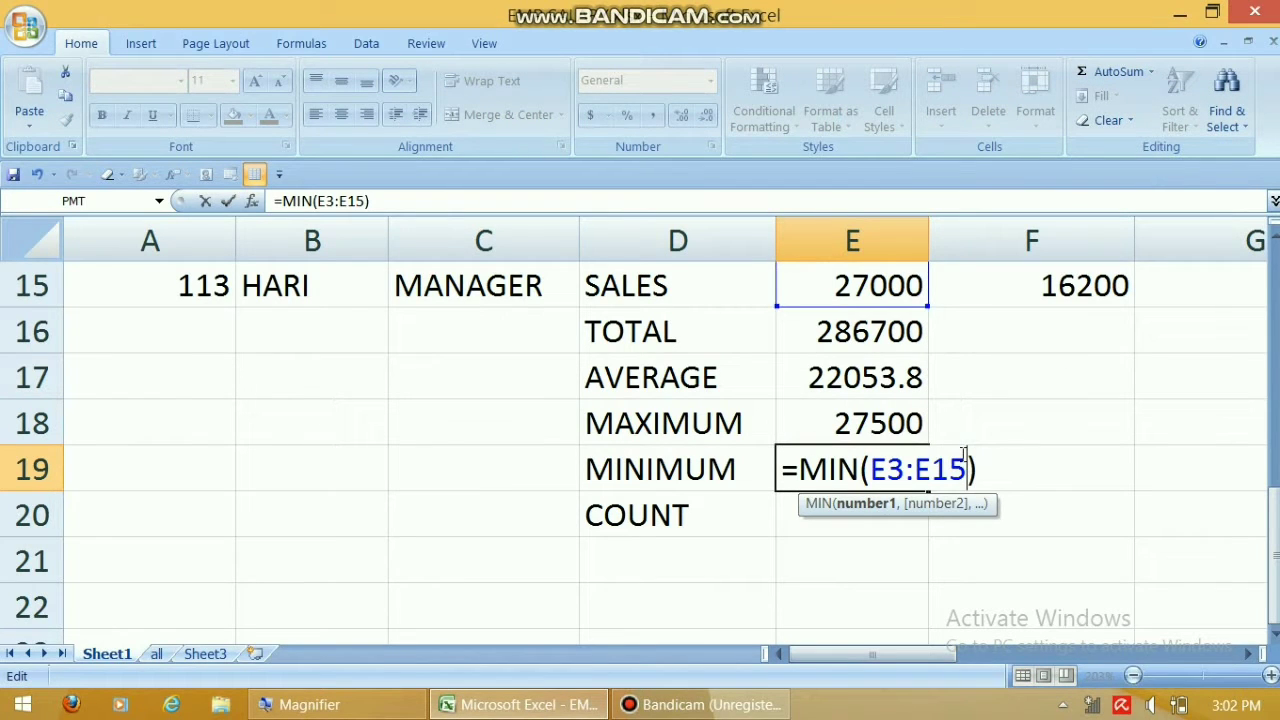
key(Return)
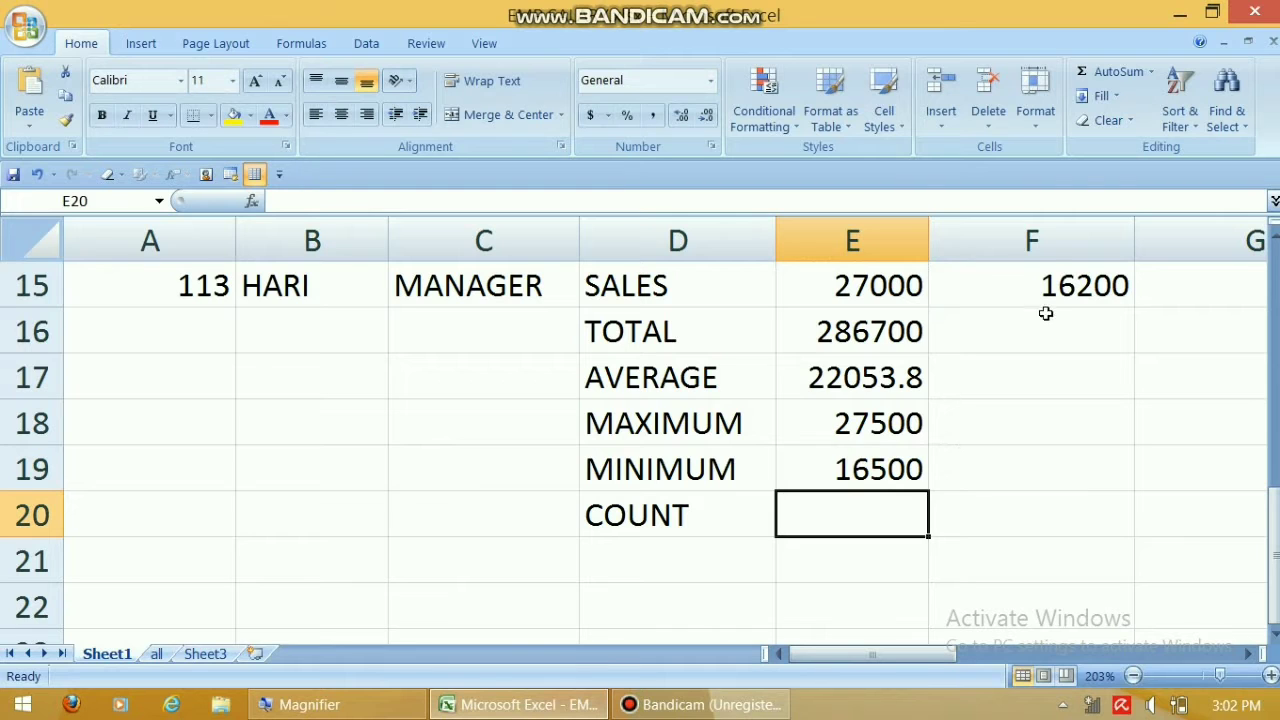
Insert a Count Numbers formula in cell E20 and correct its range to E3:E15.
click(1151, 72)
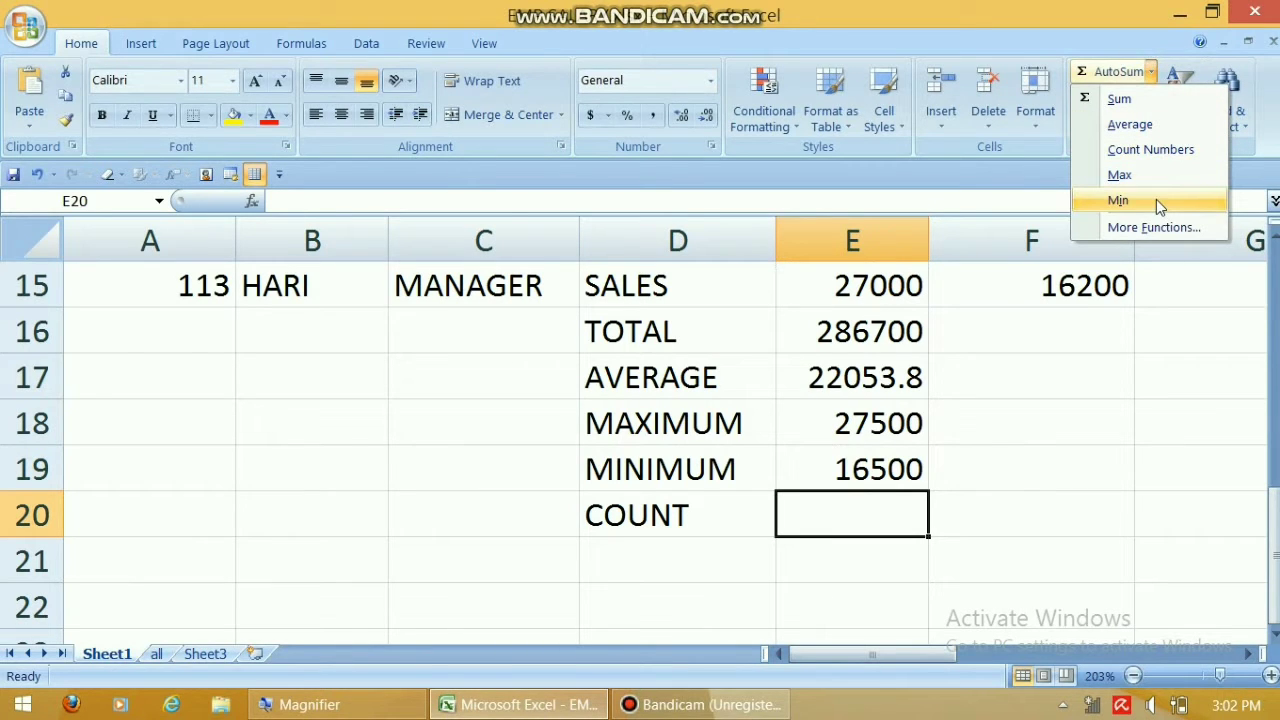
click(1152, 158)
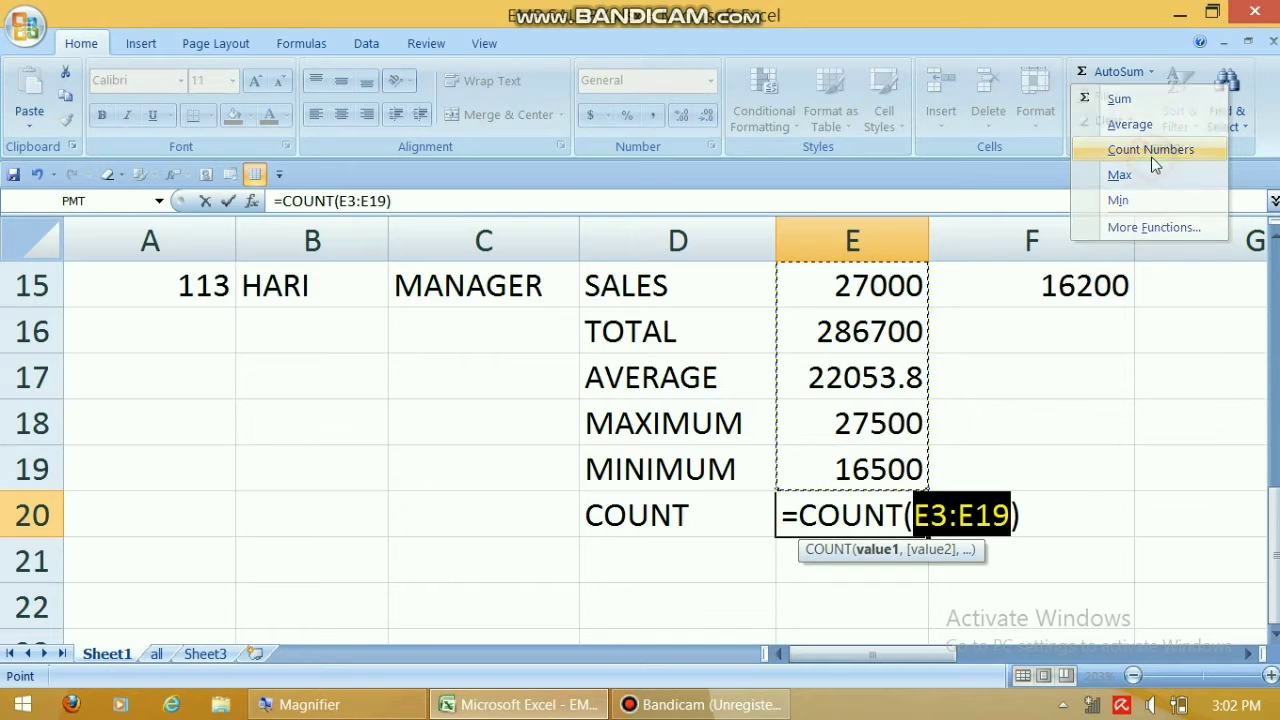
click(996, 514)
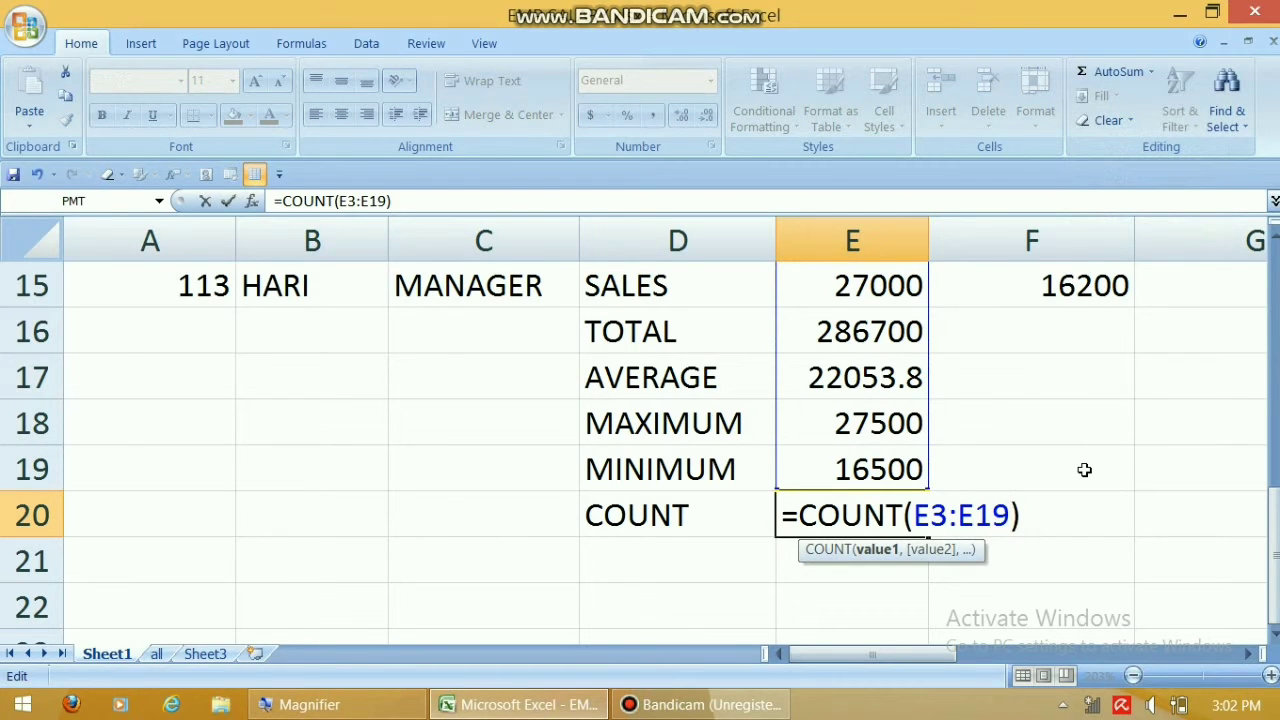
key(BackSpace)
text(5)
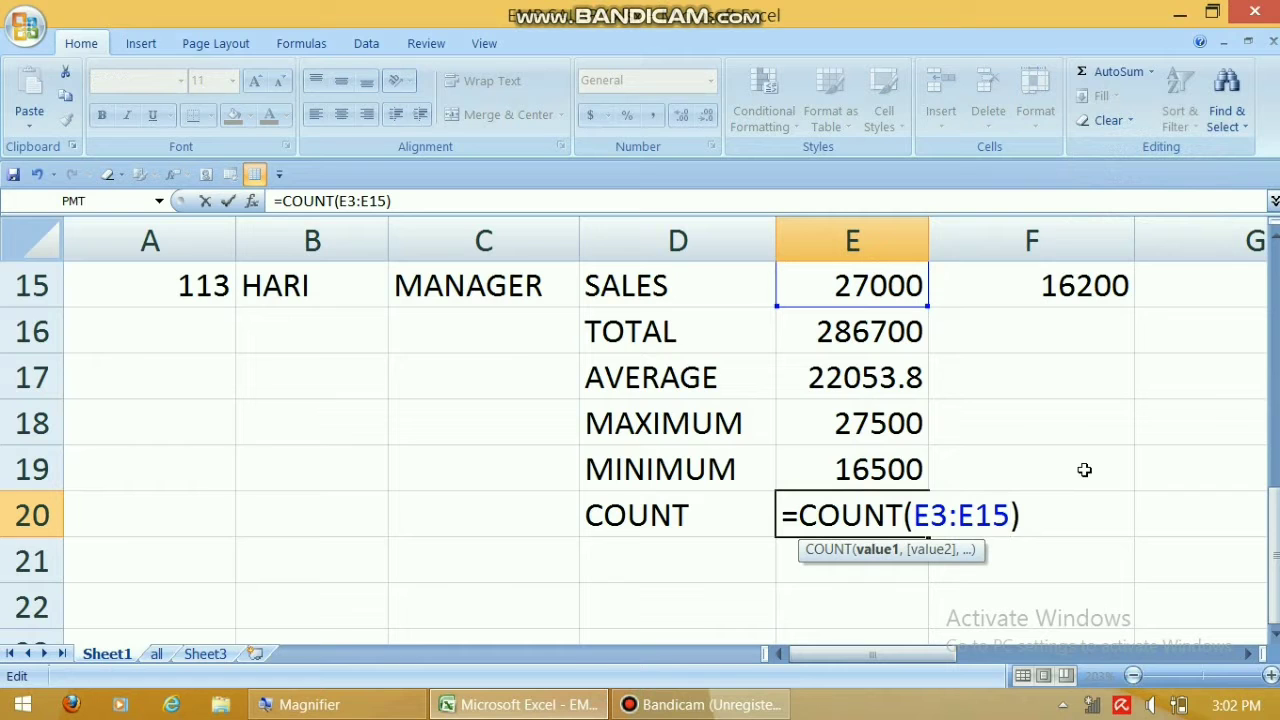
key(Return)
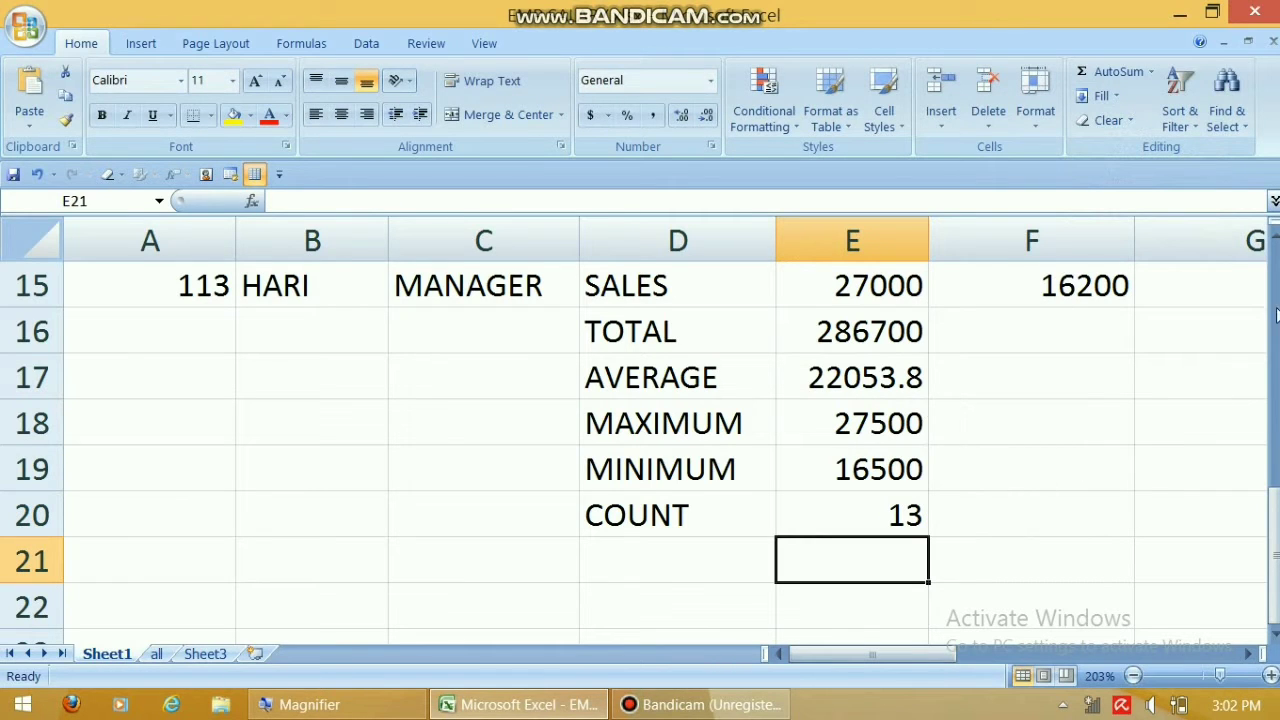
Fill cells A16:C16 down with the contents of the row above.
drag(1273, 570, 1274, 484)
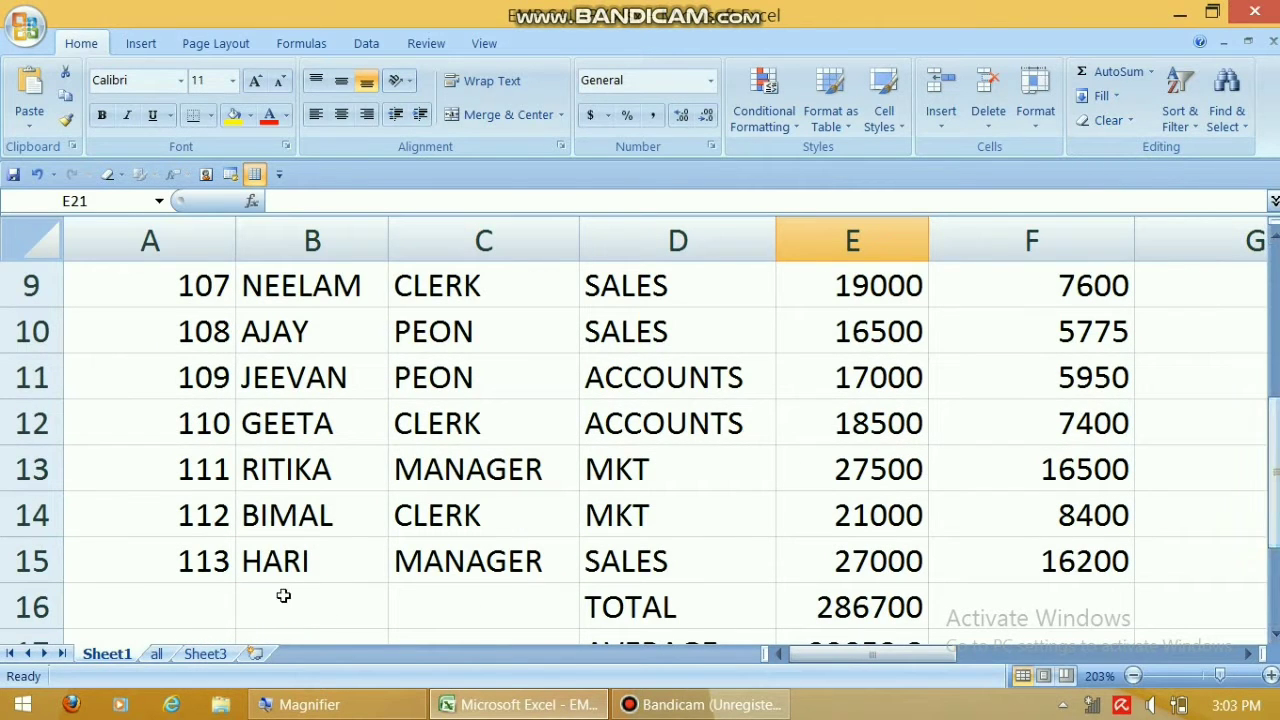
drag(208, 609, 466, 600)
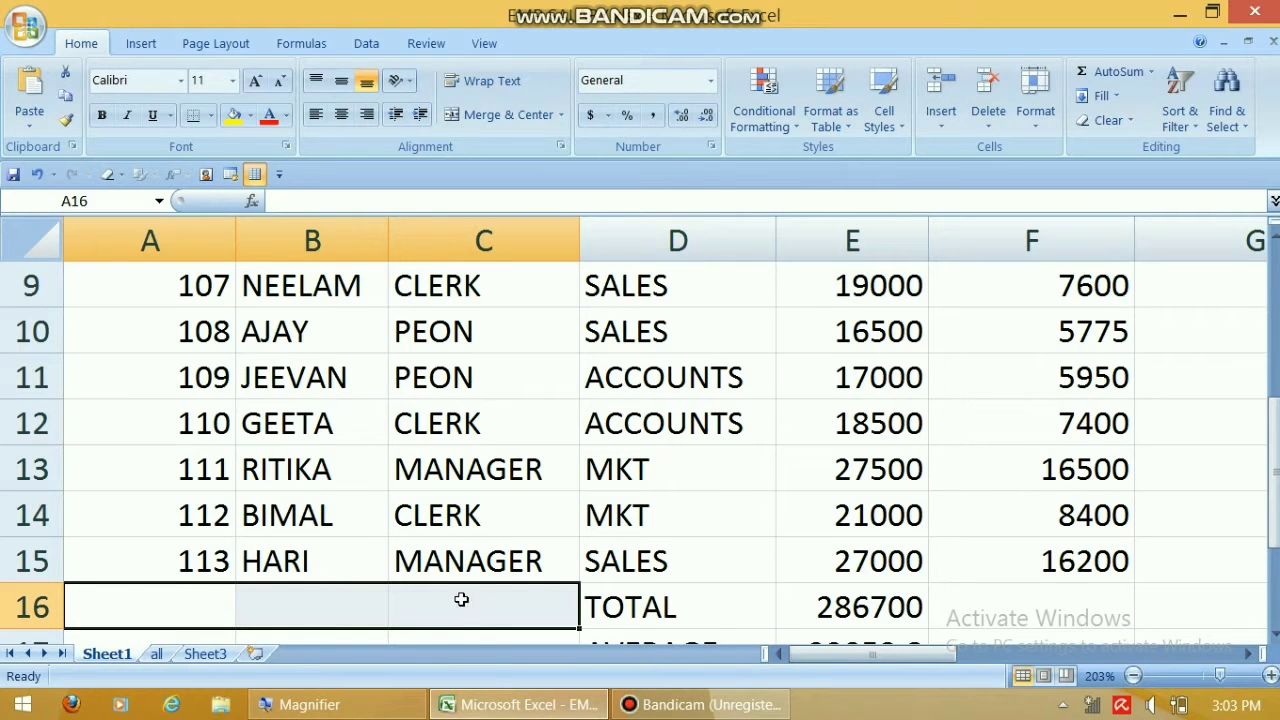
click(1102, 95)
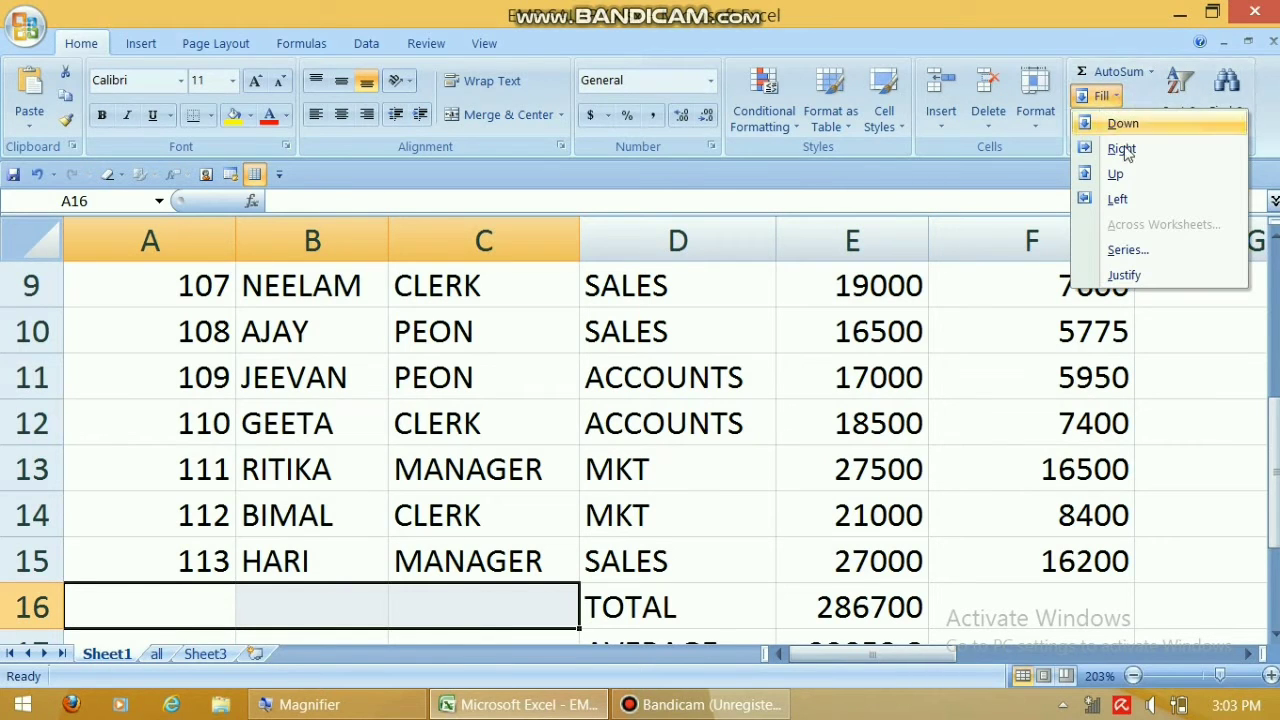
click(1124, 123)
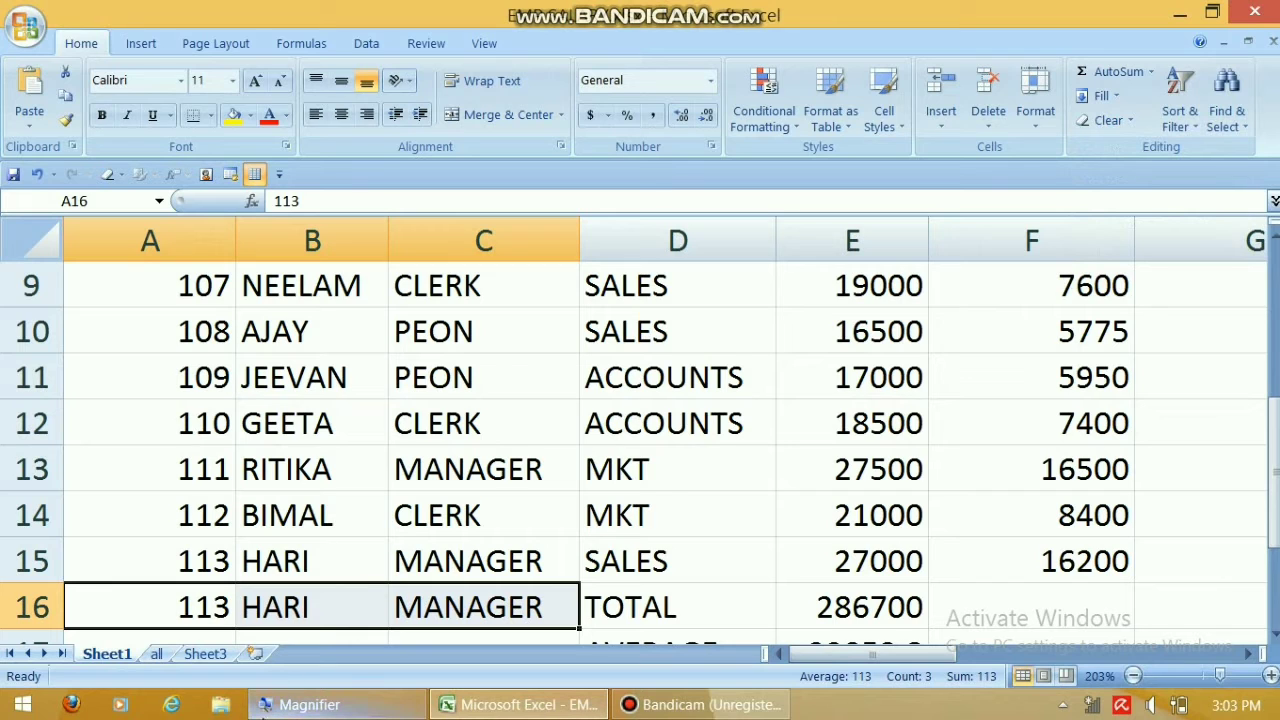
Clear the filled contents of cells A16:C16.
click(161, 600)
drag(161, 600, 527, 632)
key(Delete)
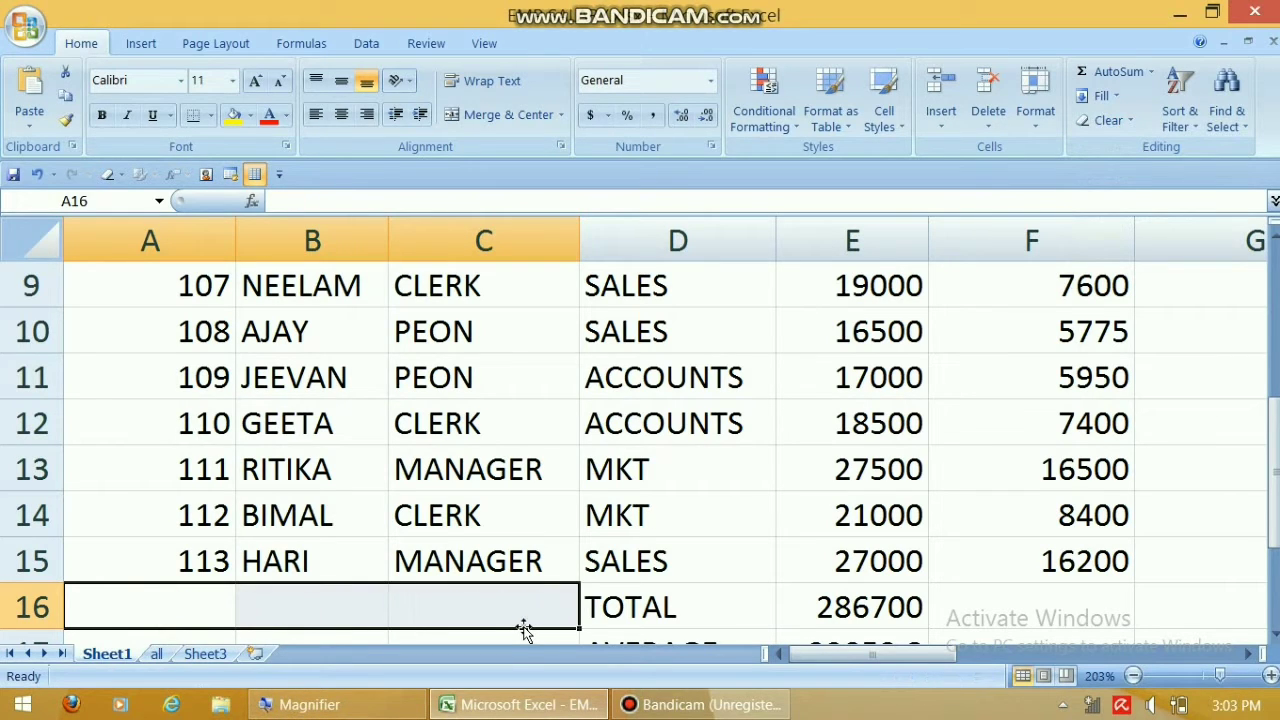
Enter the sample text FSDSD, SDSD and SDS in cells A19, B19 and C19.
click(1119, 95)
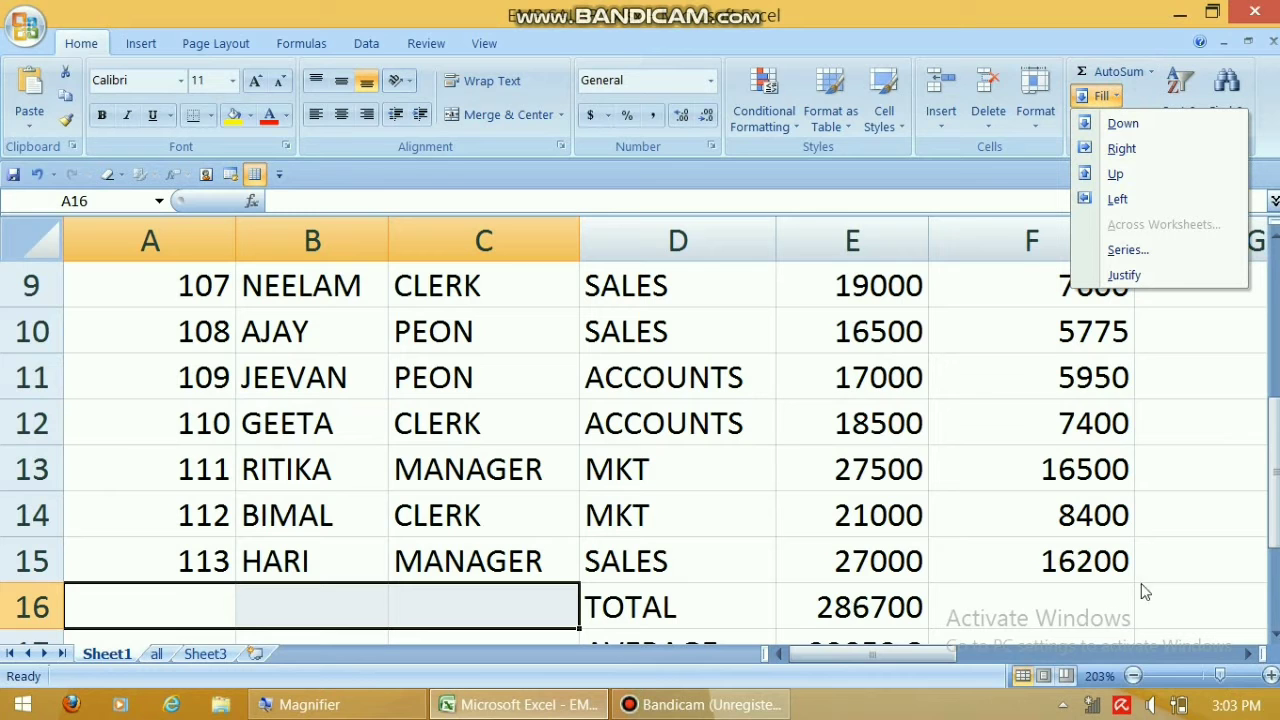
scroll(541, 582, down, 3)
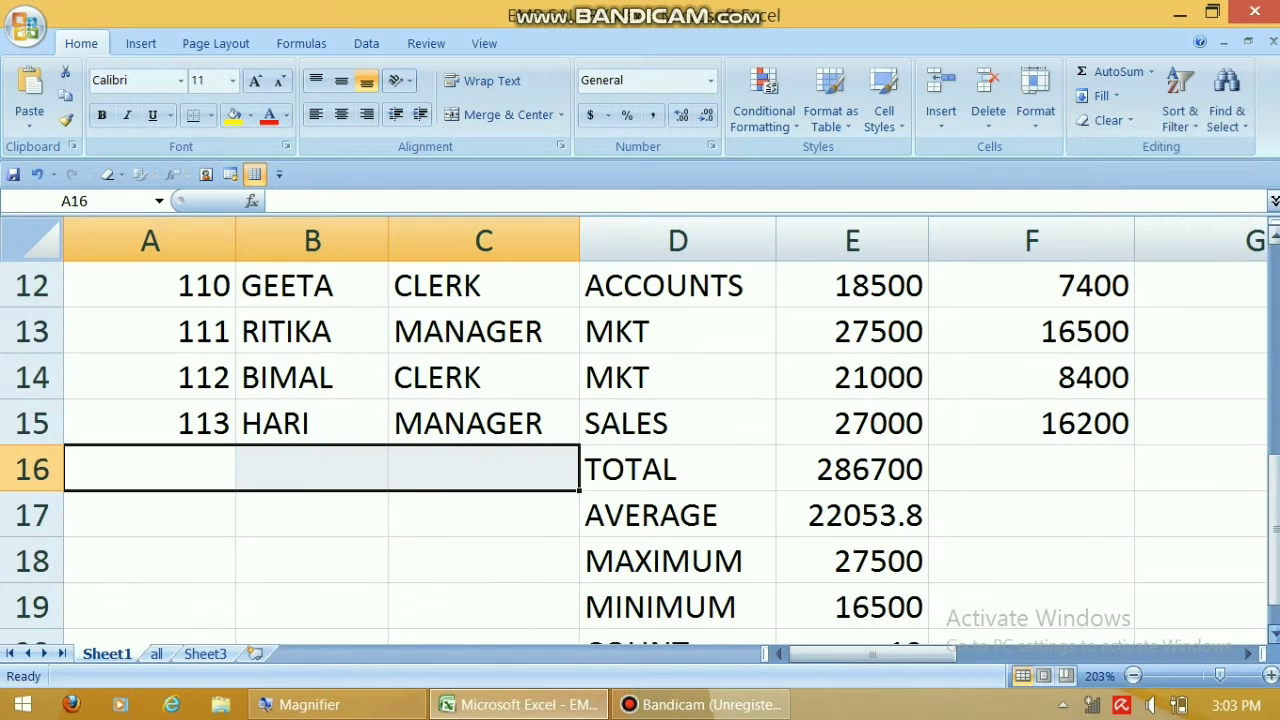
click(160, 592)
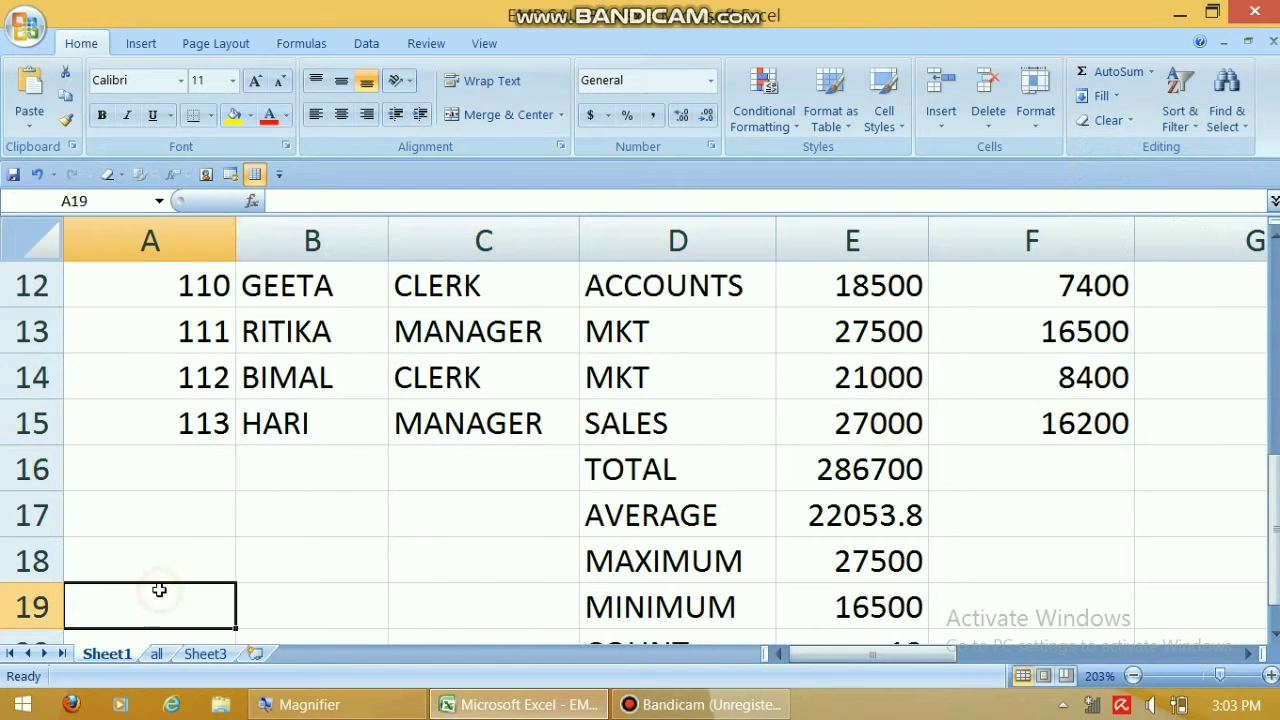
text(FSDSD)
click(258, 598)
text(SDSD)
click(451, 600)
text(SDS)
click(251, 603)
Fill cells A18:C18 up with the sample text from row 19.
drag(154, 576, 409, 569)
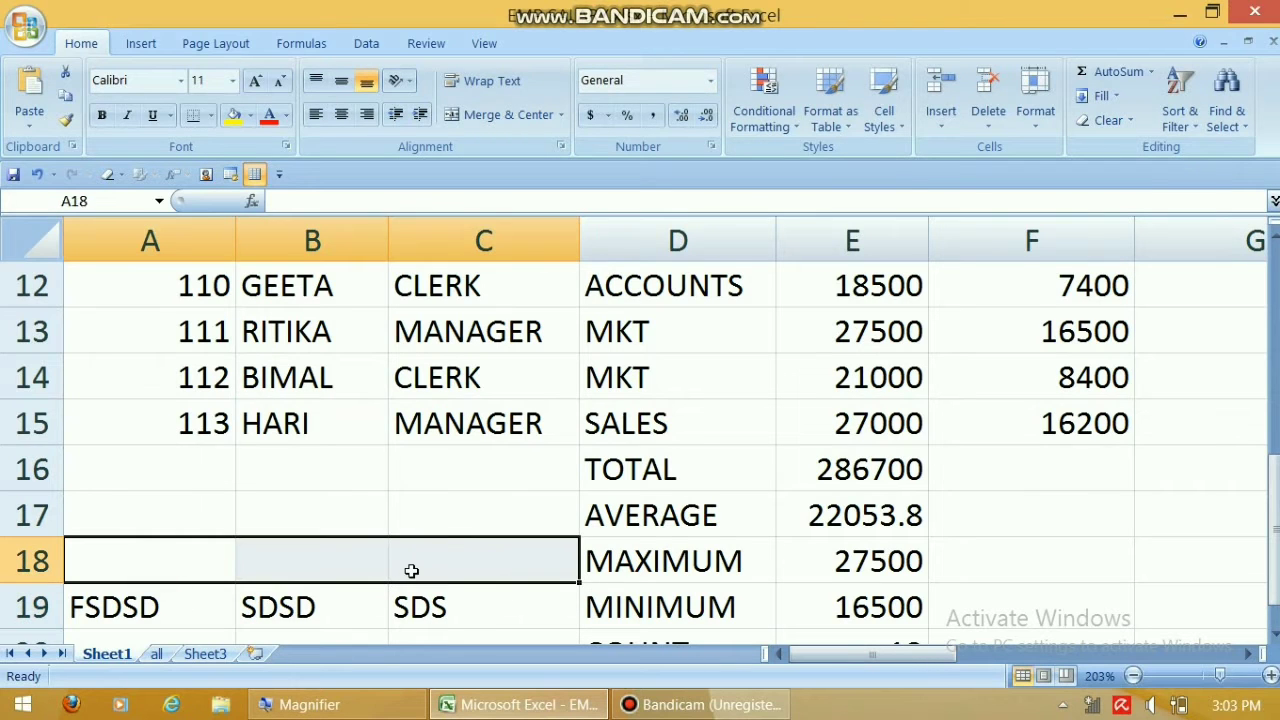
click(1101, 95)
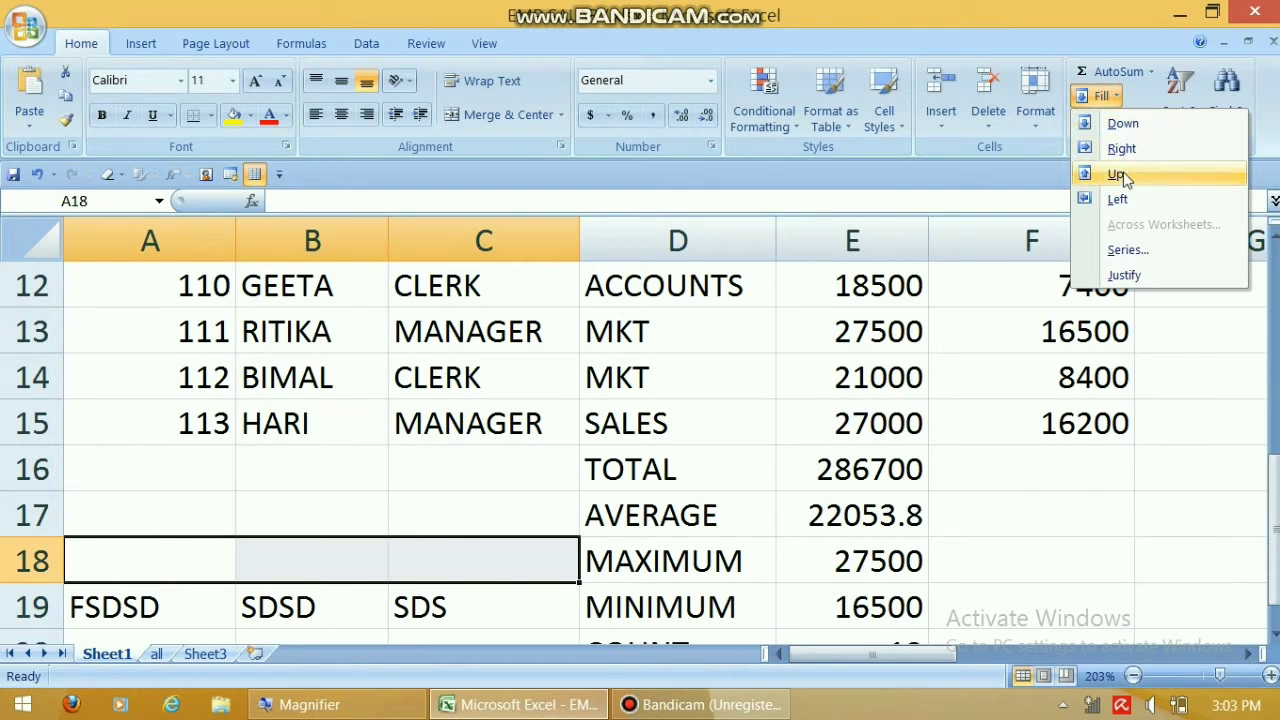
click(1118, 175)
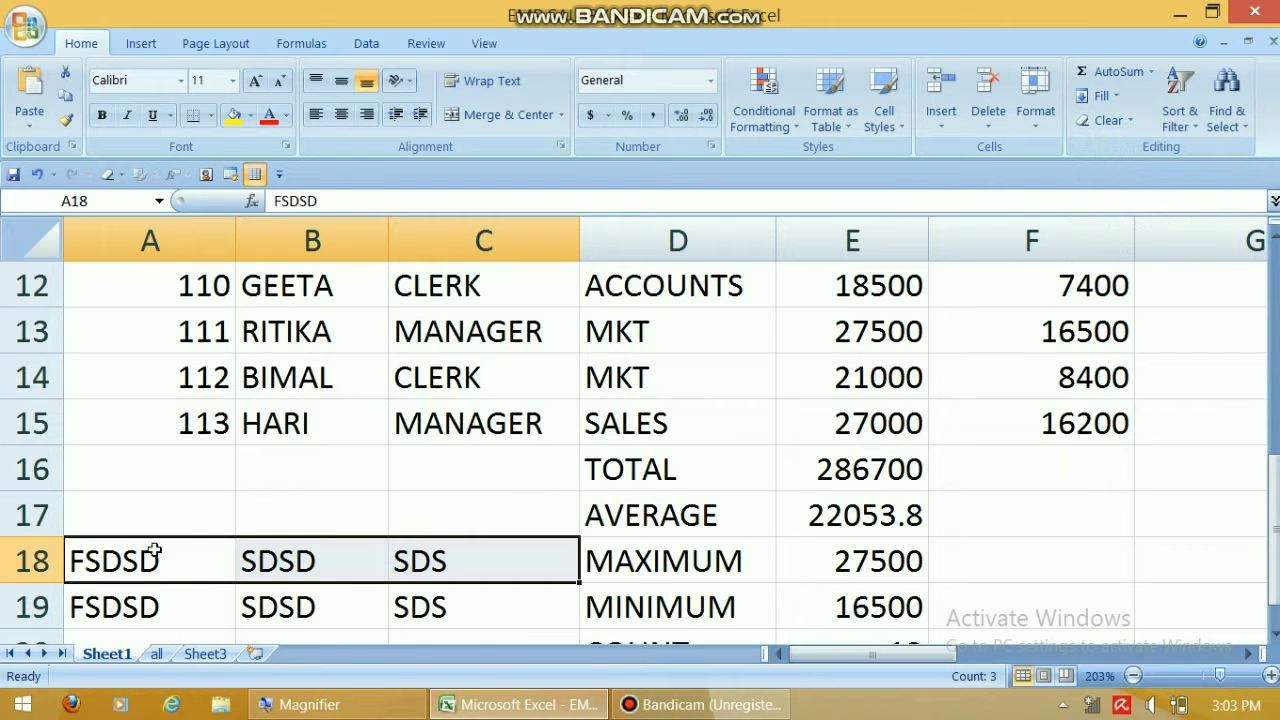
Clear the sample text from cells A17:C19.
drag(106, 517, 440, 609)
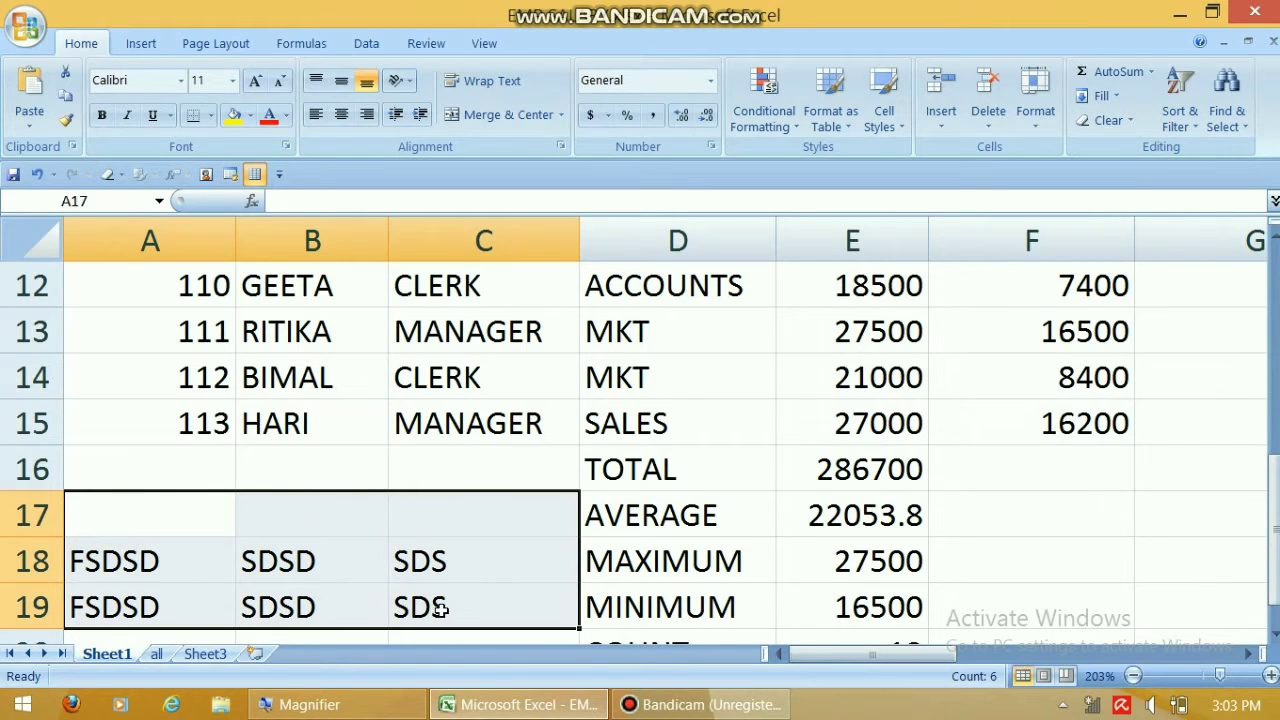
key(Delete)
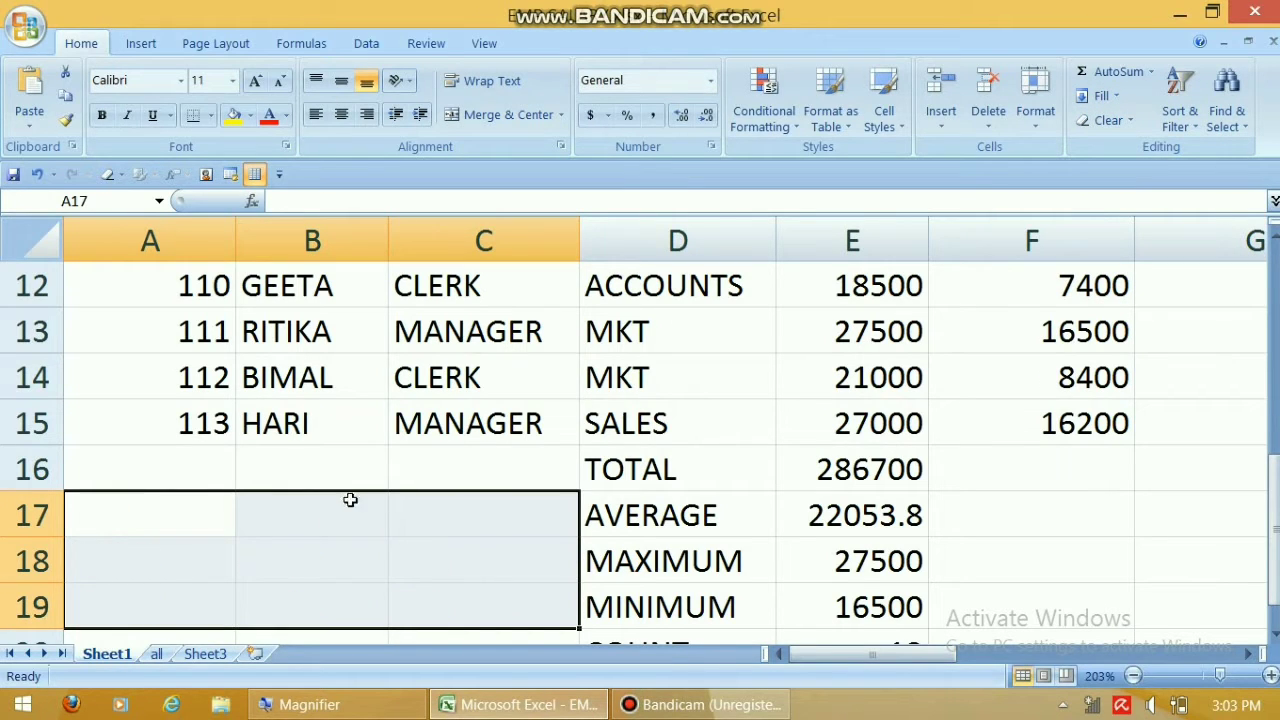
click(212, 468)
Clear the EMP NO column from A3 down to A19.
scroll(258, 440, up, 4)
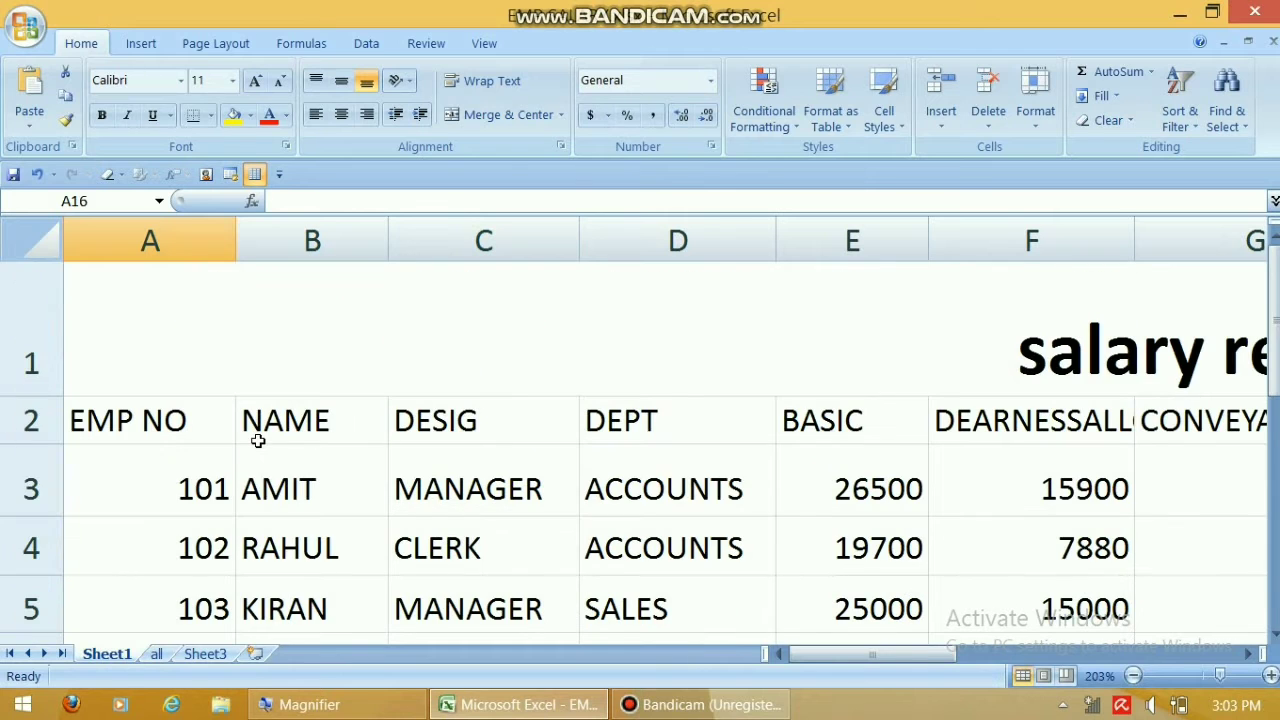
click(212, 500)
drag(200, 487, 175, 712)
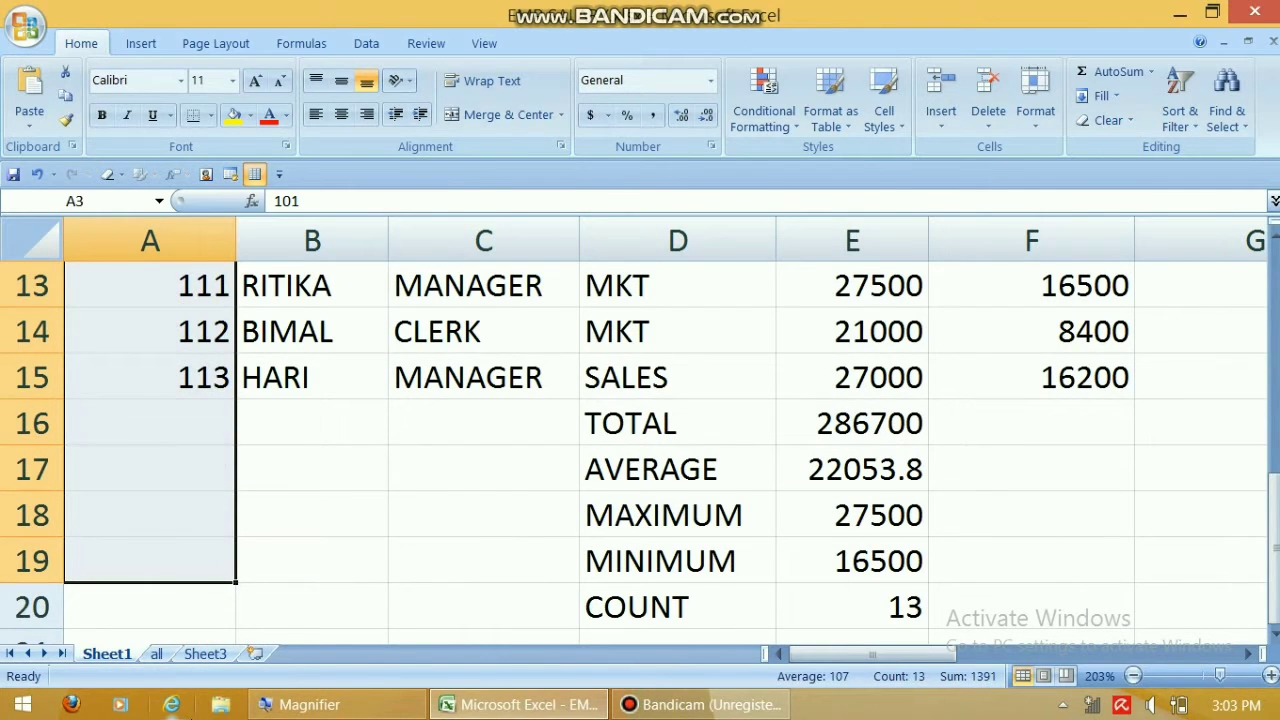
key(Delete)
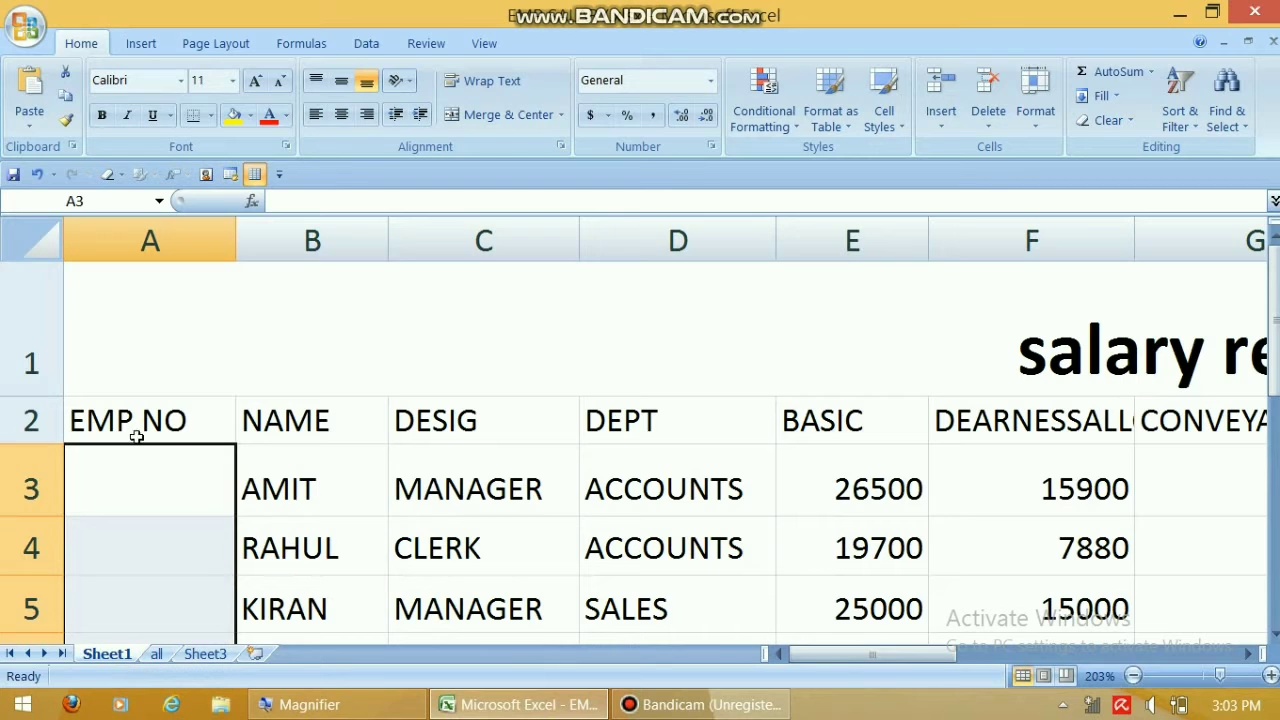
Enter 101 as the starting EMP NO in cell A3 and keep that cell selected.
click(168, 470)
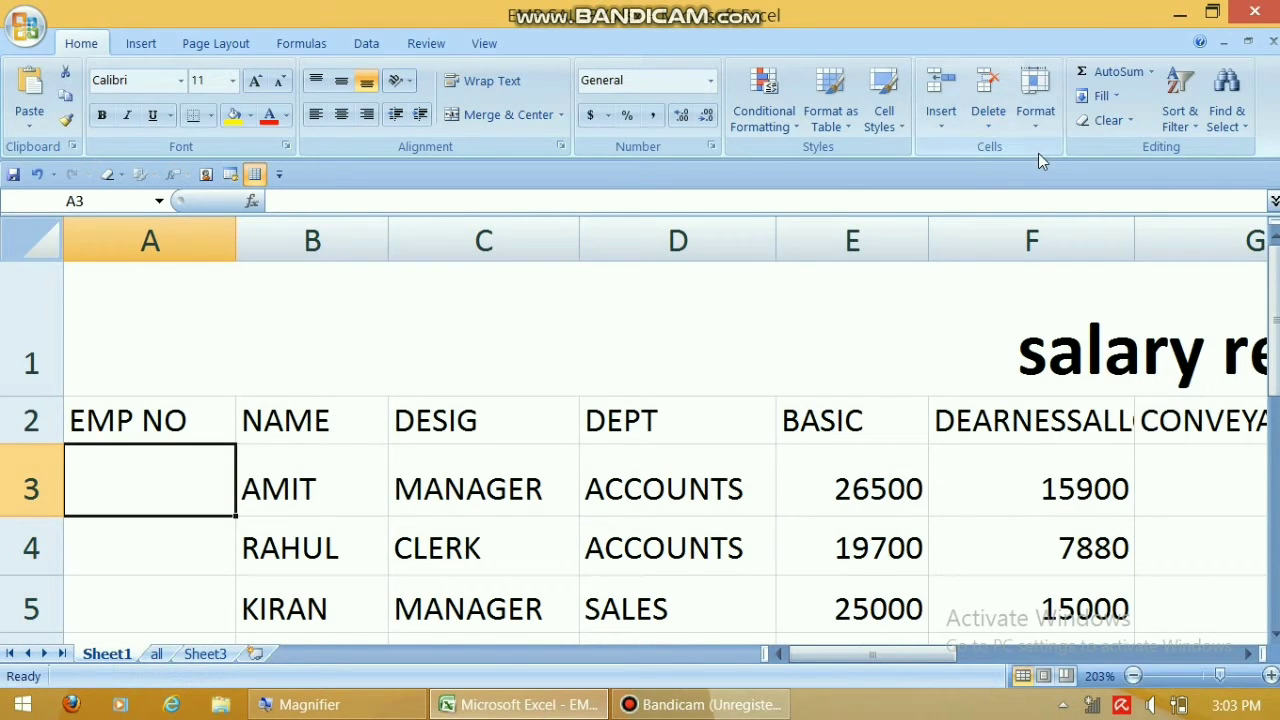
text(101)
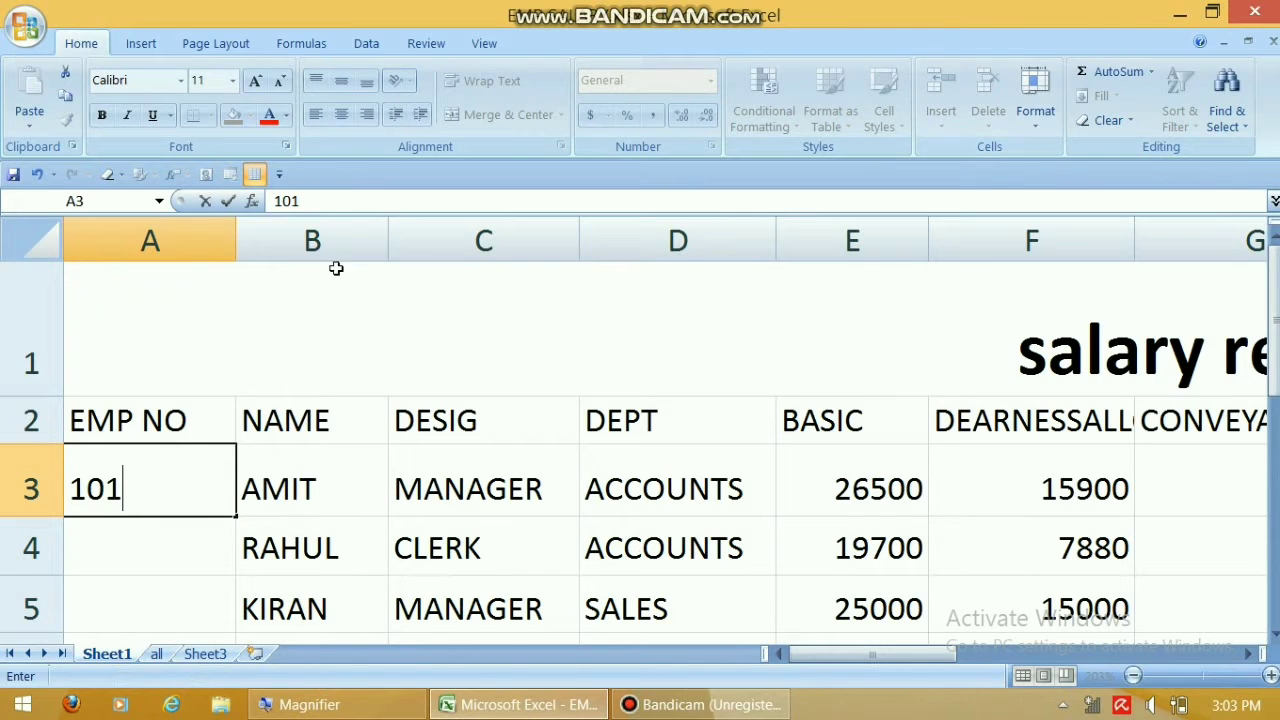
click(208, 578)
click(166, 482)
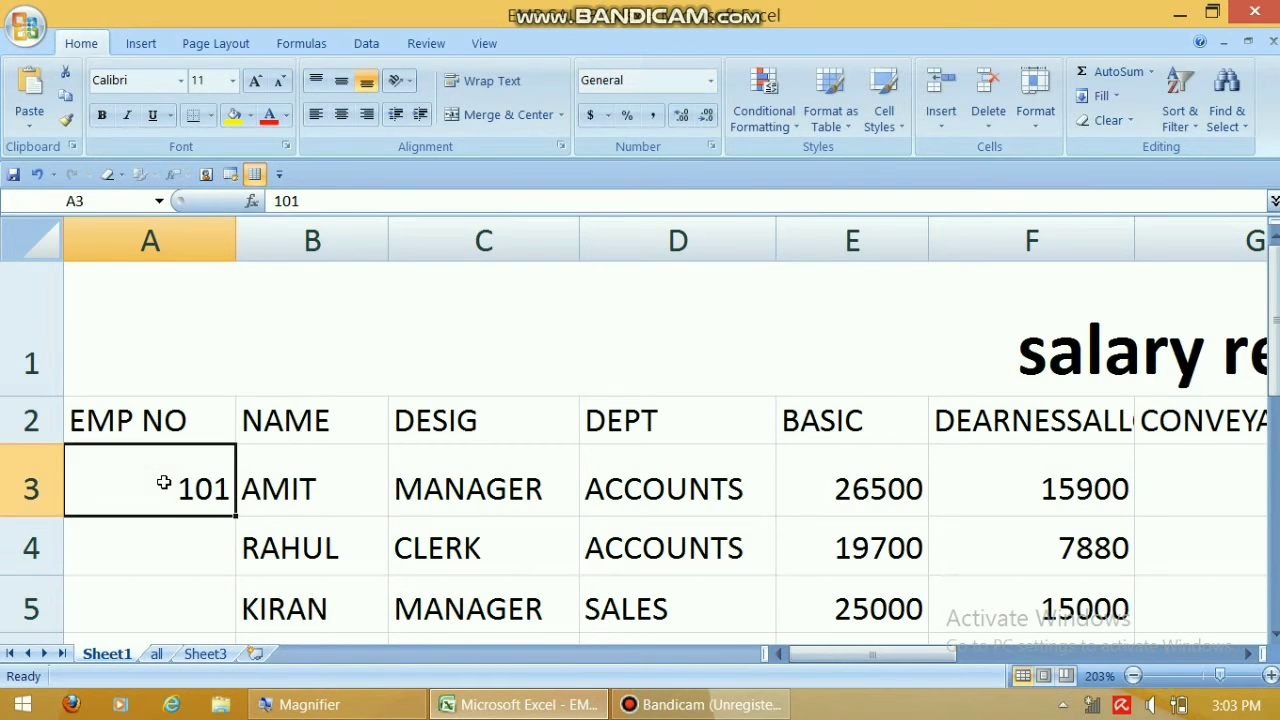
Fill a linear series in columns from cell A3 with step value 1 and stop value 1000.
click(1112, 97)
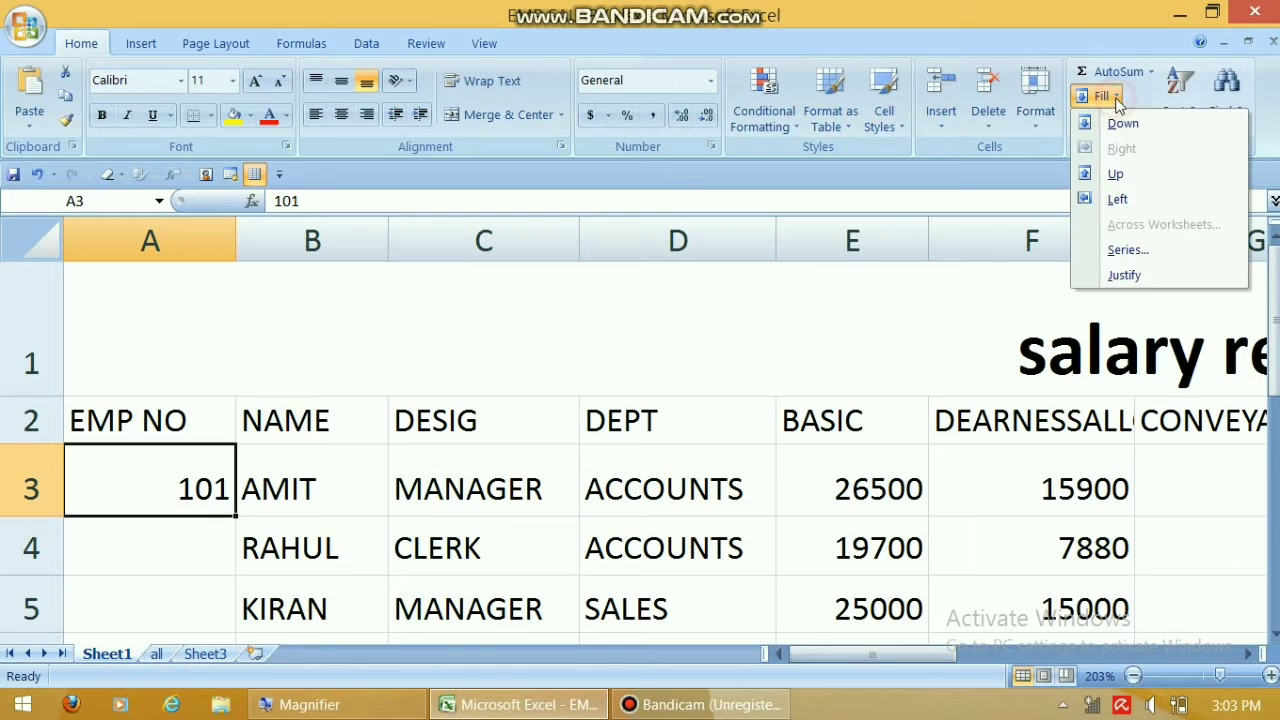
click(1135, 251)
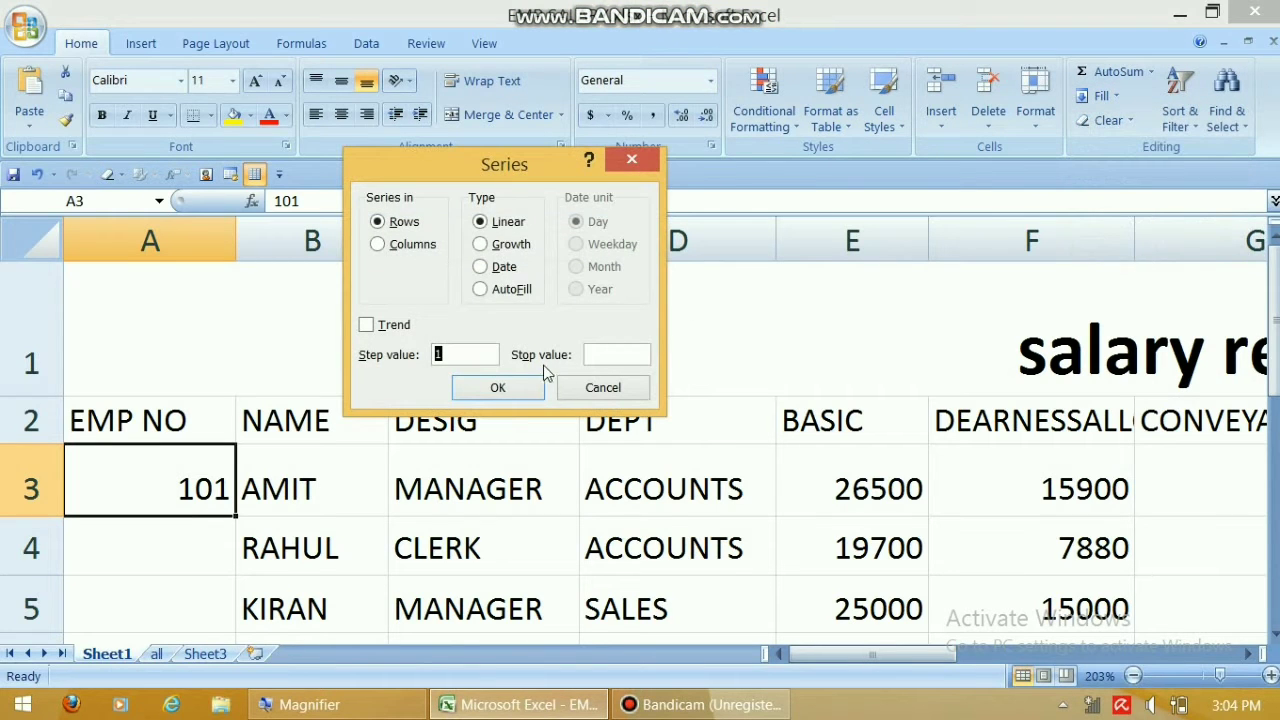
click(592, 358)
click(380, 248)
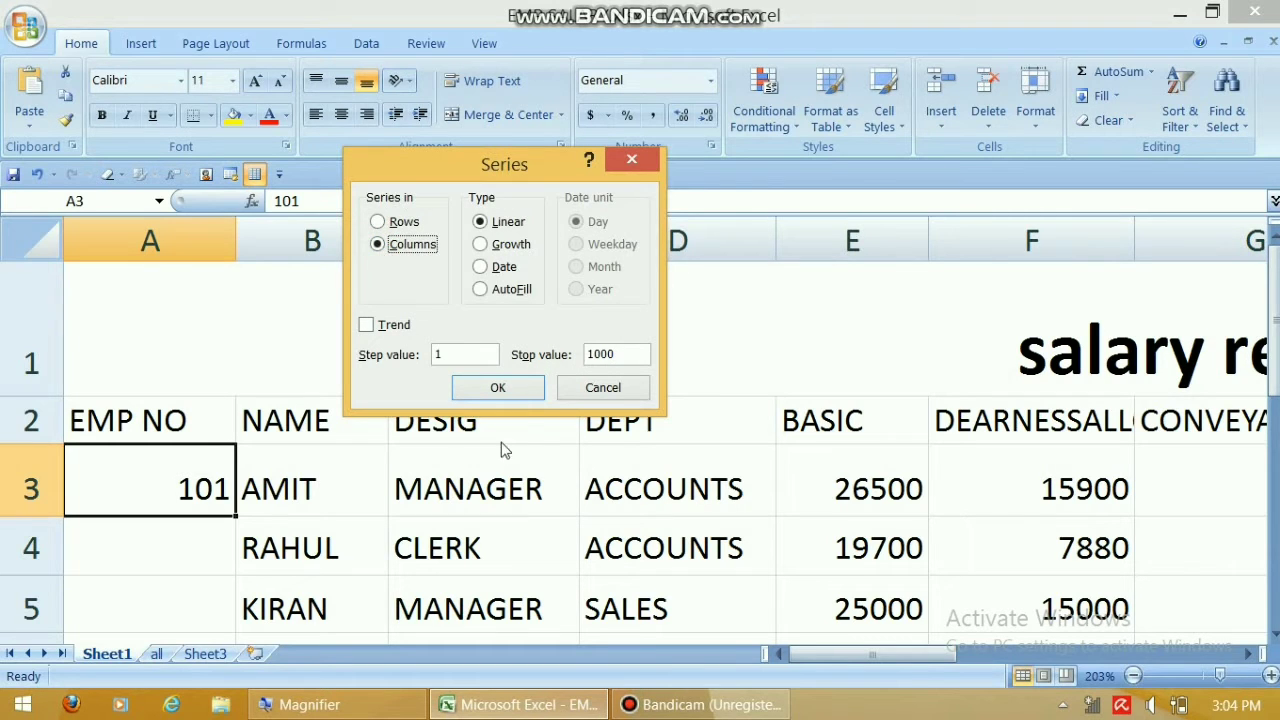
click(505, 387)
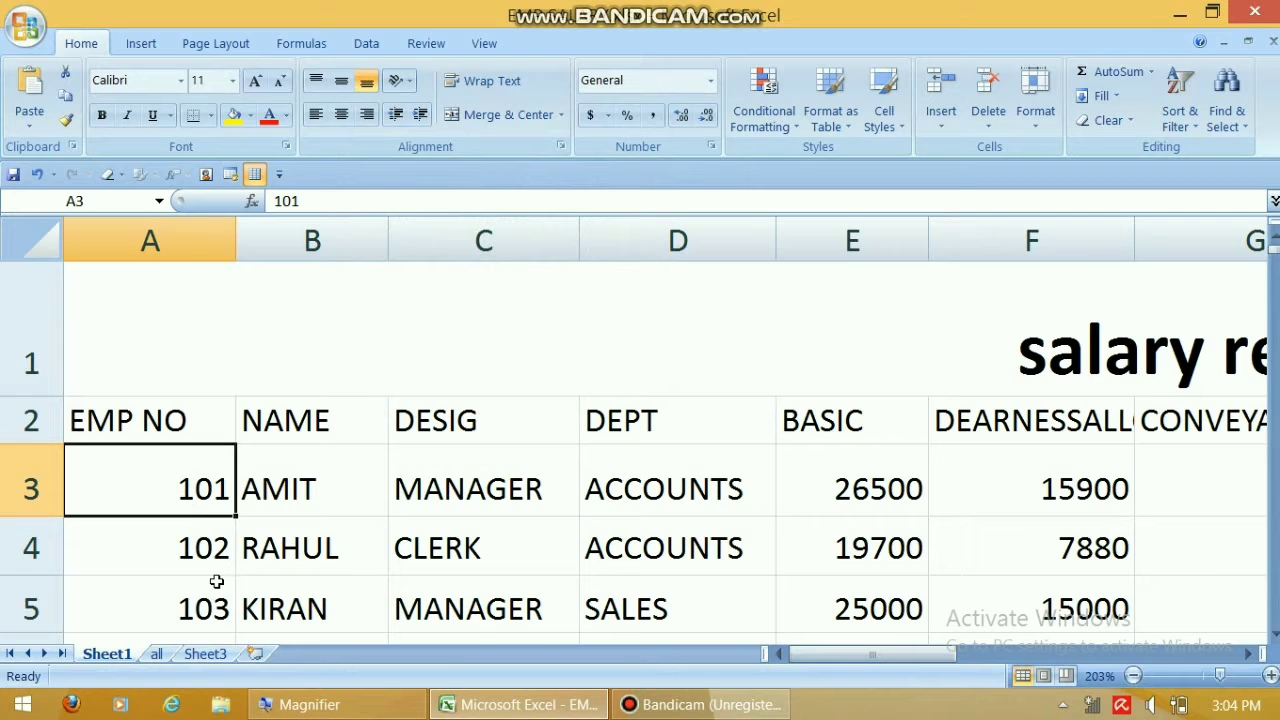
scroll(220, 575, down, 20)
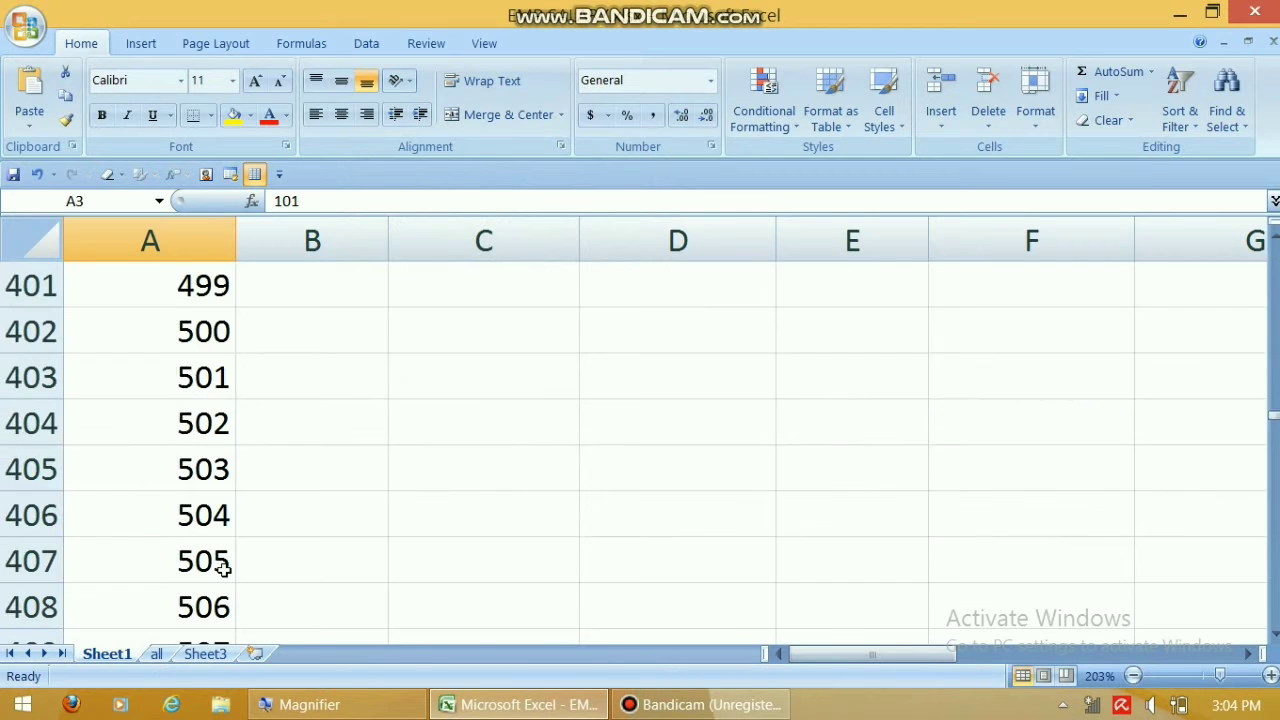
scroll(224, 570, up, 20)
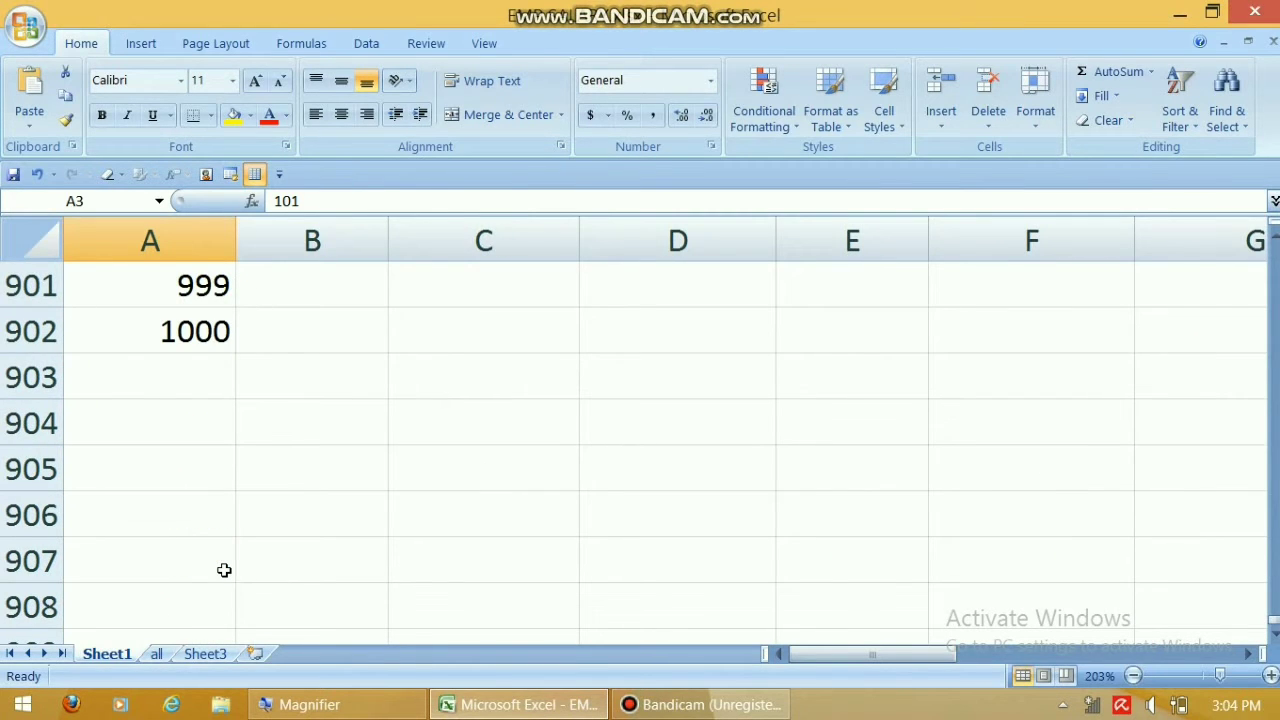
scroll(178, 358, up, 20)
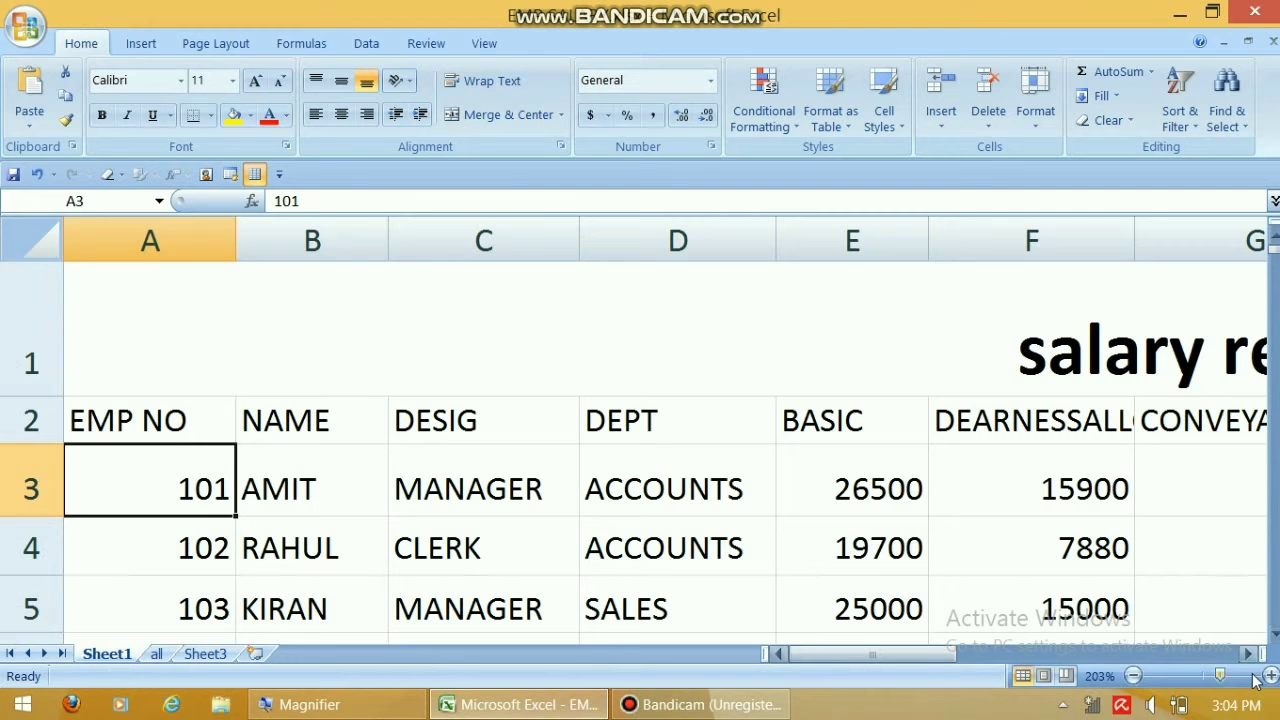
Clear the series numbers from cells A21:A30, just below the summary rows.
click(1273, 636)
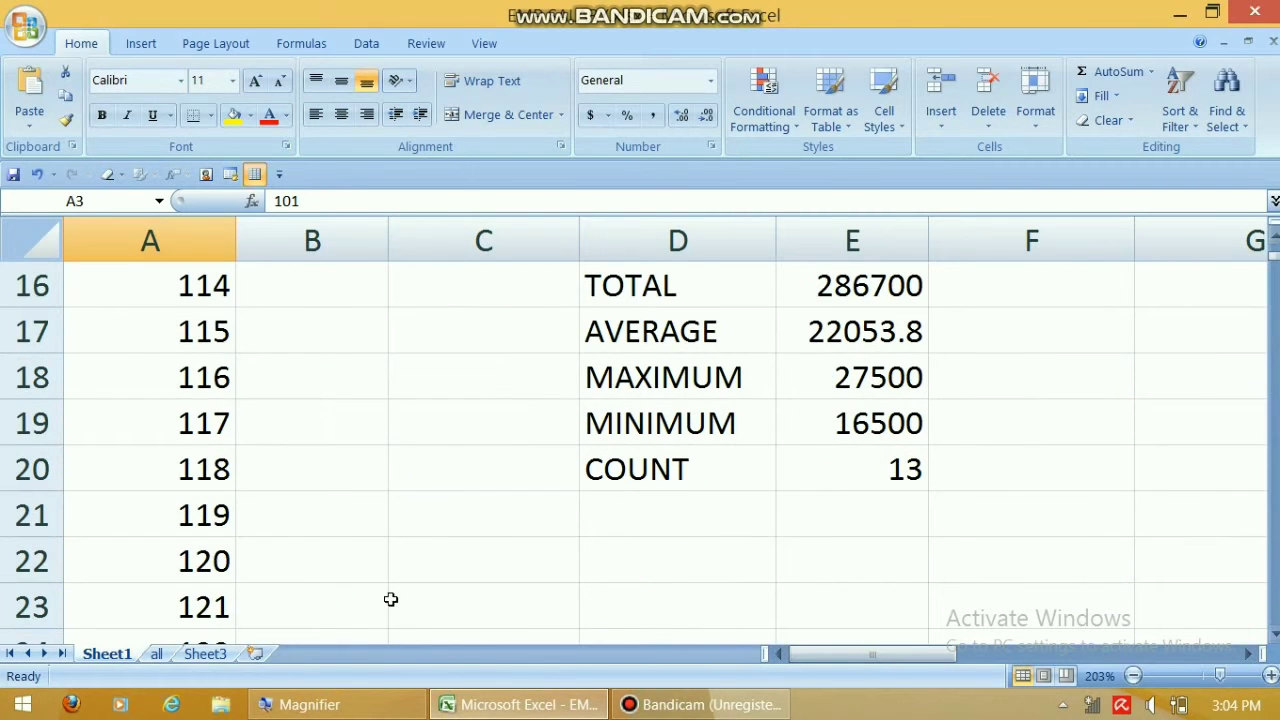
drag(212, 517, 215, 610)
drag(219, 670, 221, 706)
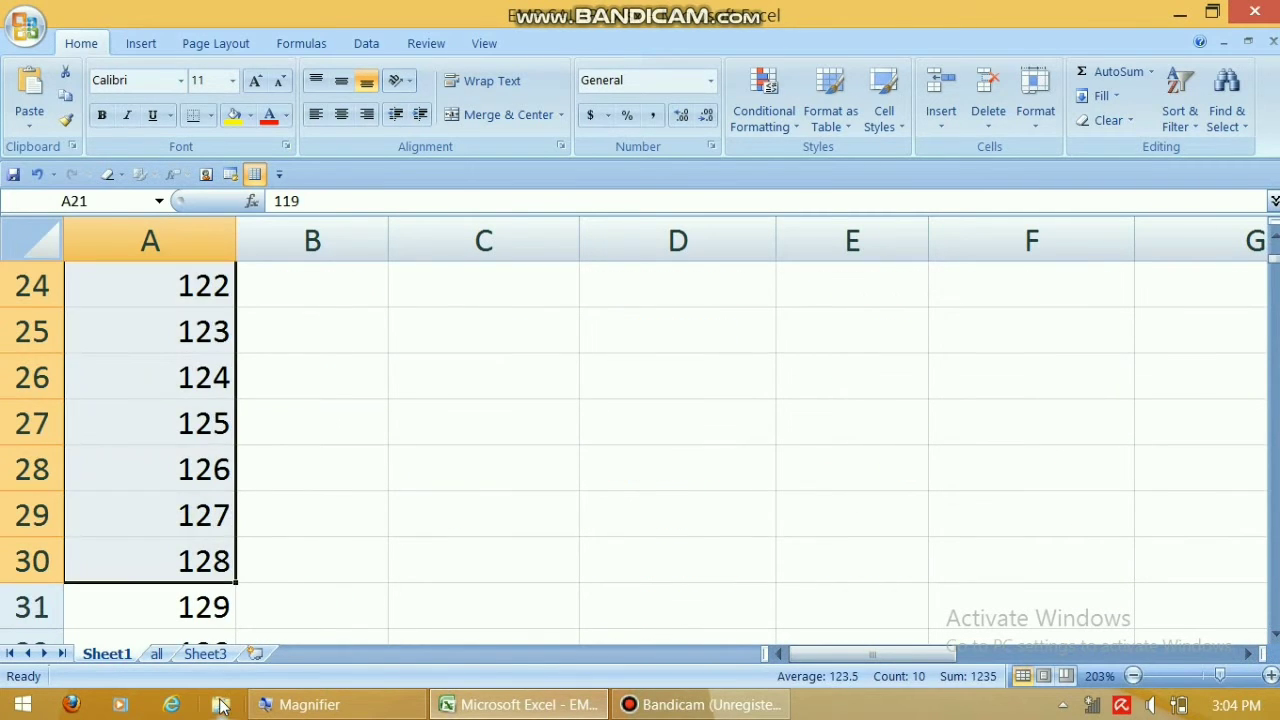
key(Delete)
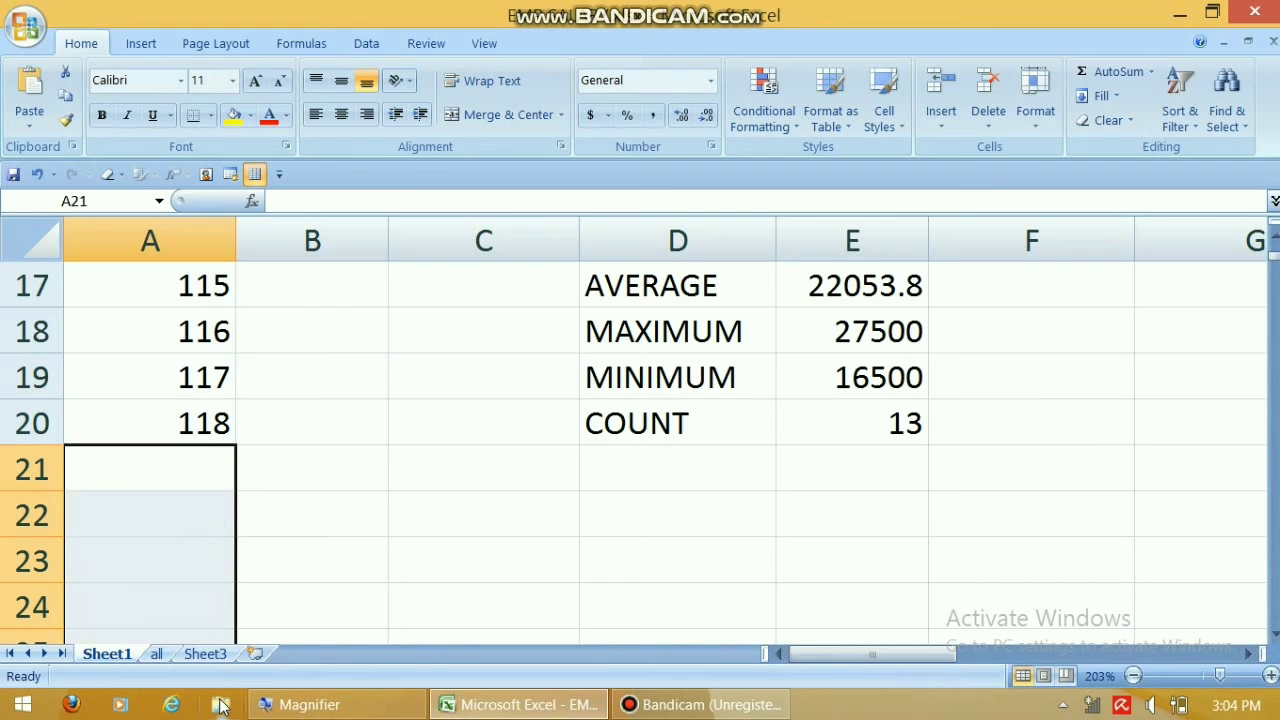
Enter 1 as the starting number in cell A22 and keep that cell selected.
click(145, 502)
text(1)
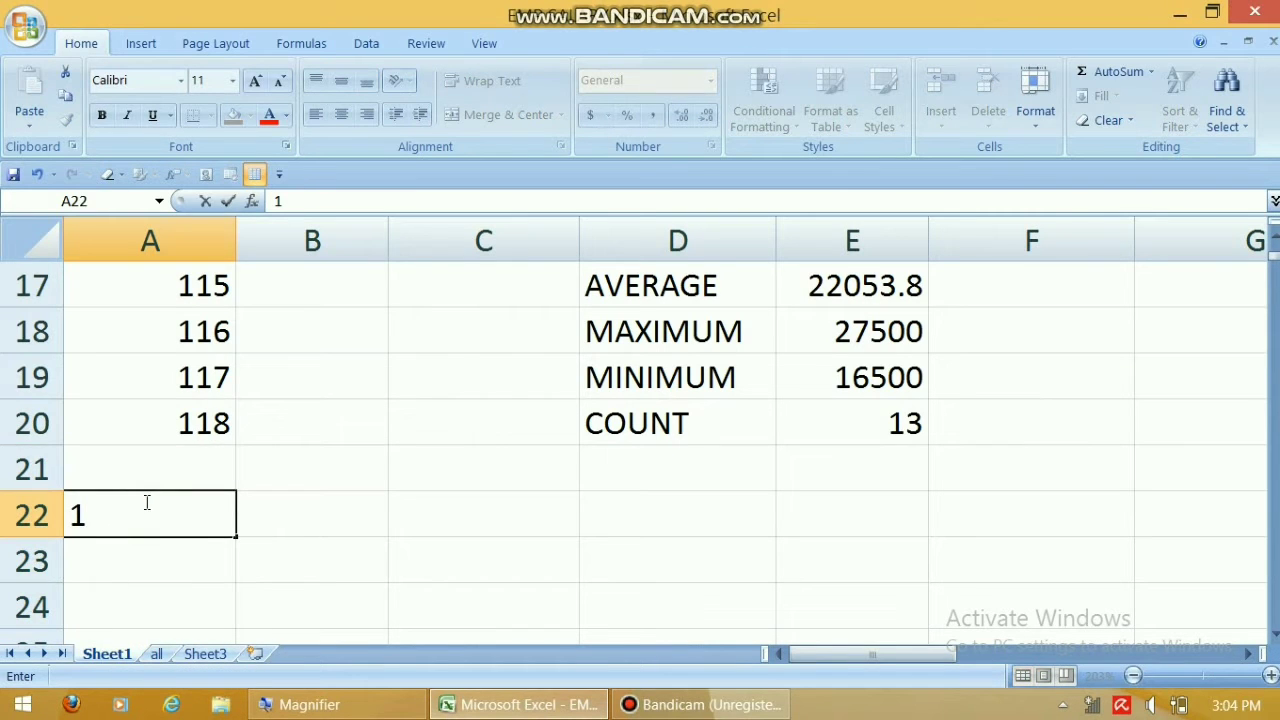
key(Return)
click(194, 514)
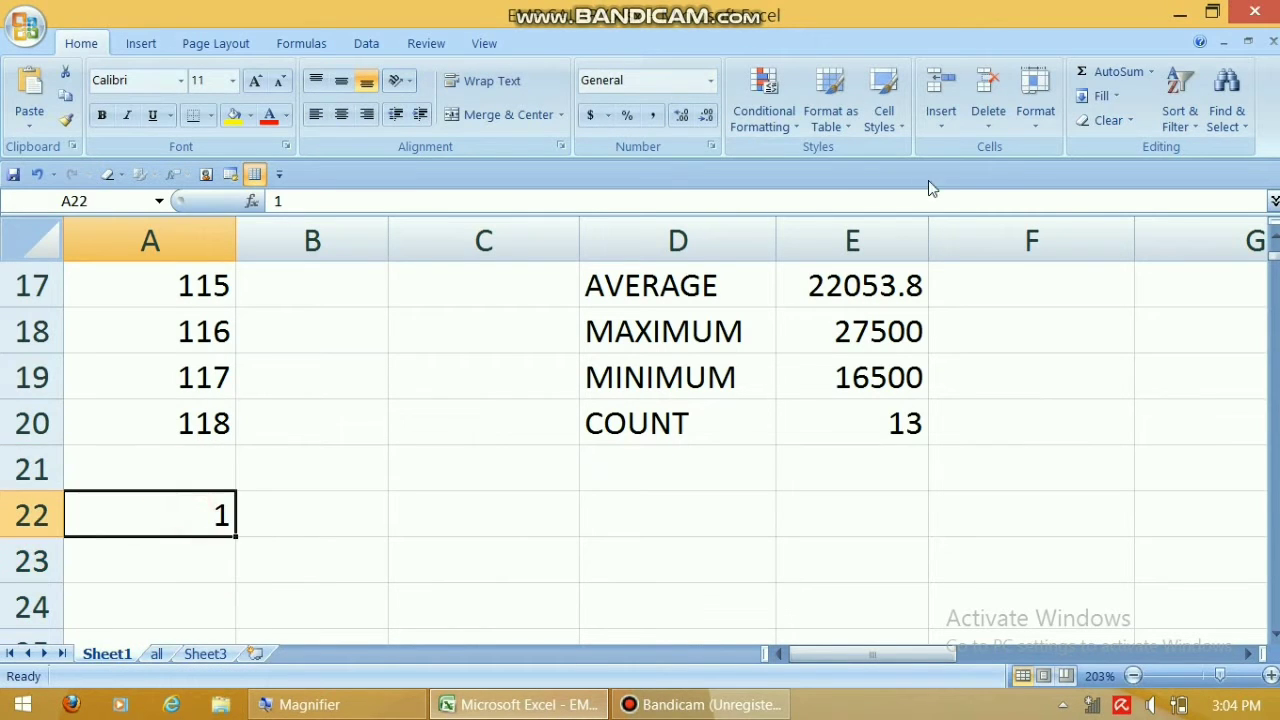
Fill a linear series in columns from cell A22 with step value 4, ending at 17 in A26.
click(1101, 95)
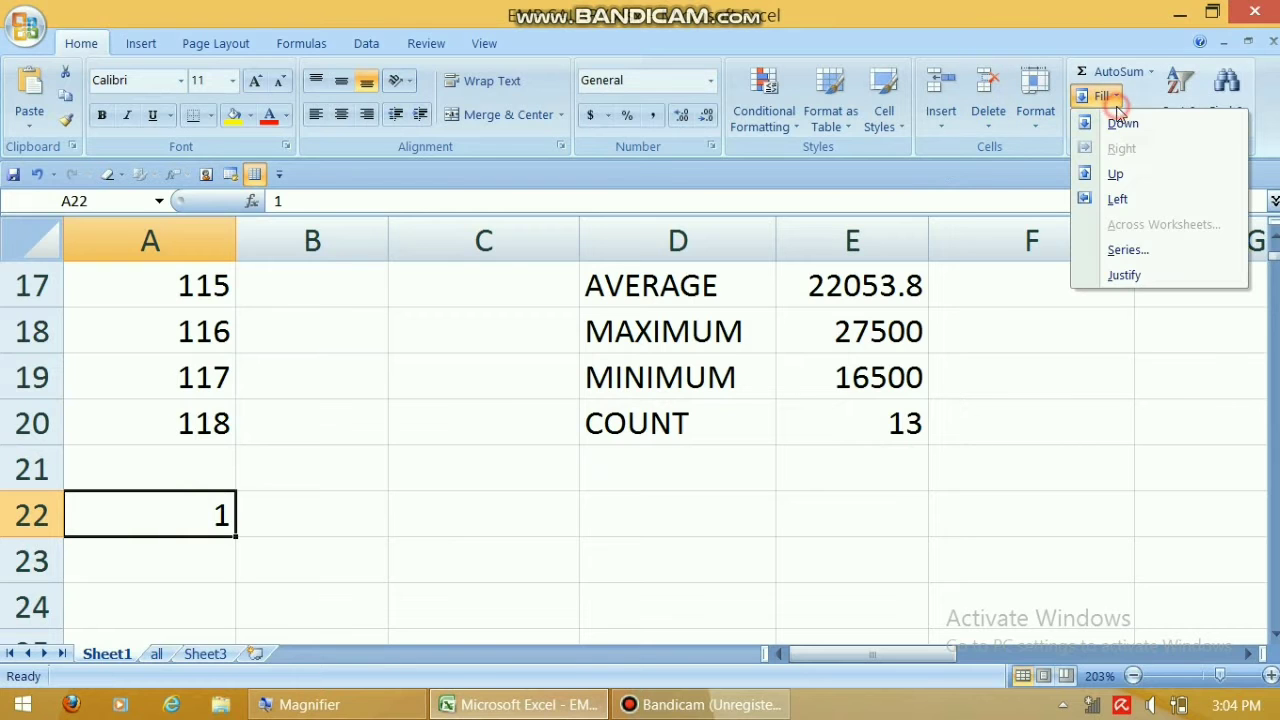
click(1140, 250)
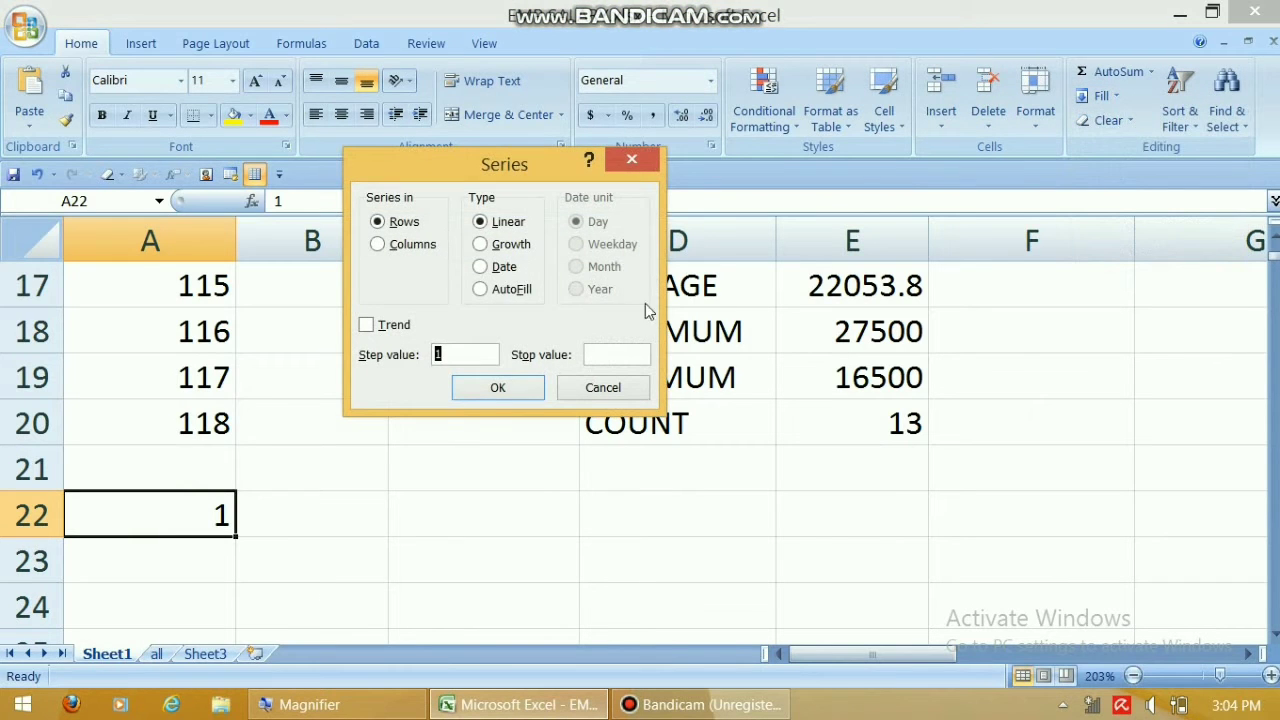
click(412, 245)
click(472, 358)
double_click(447, 350)
click(592, 351)
click(502, 388)
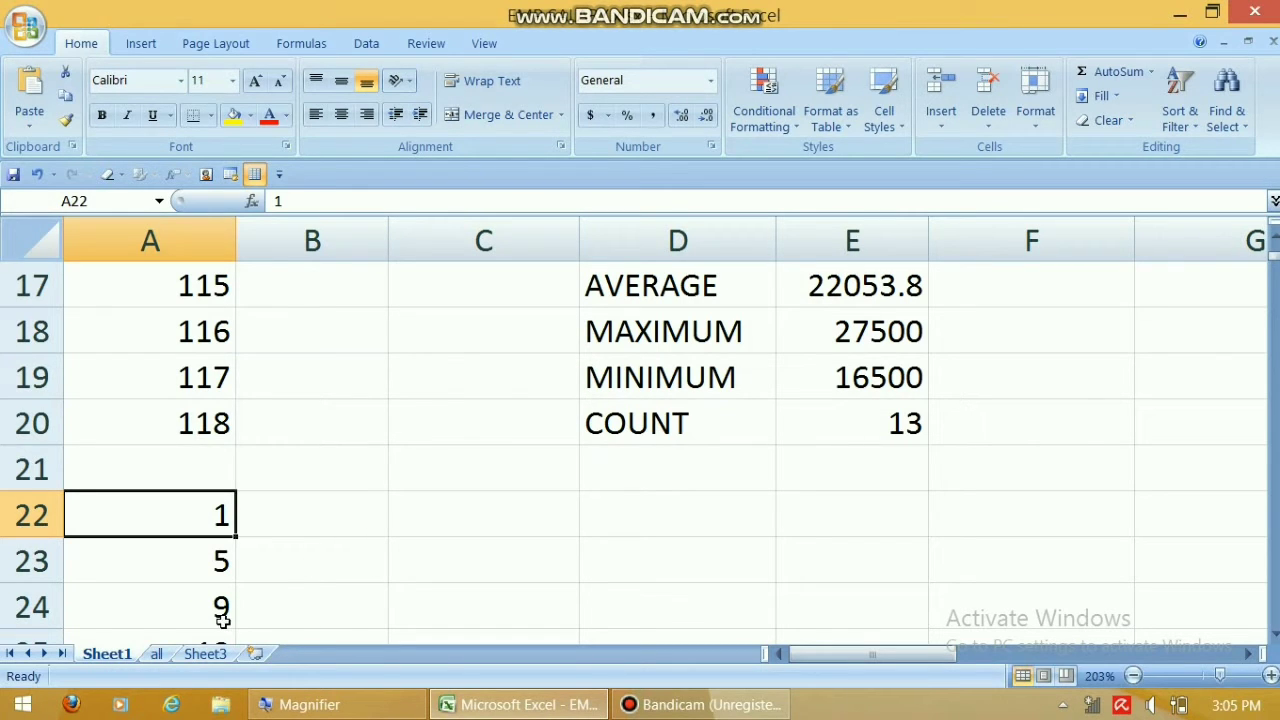
Clear the step-4 series from cells A22:A26.
click(289, 514)
drag(218, 514, 230, 686)
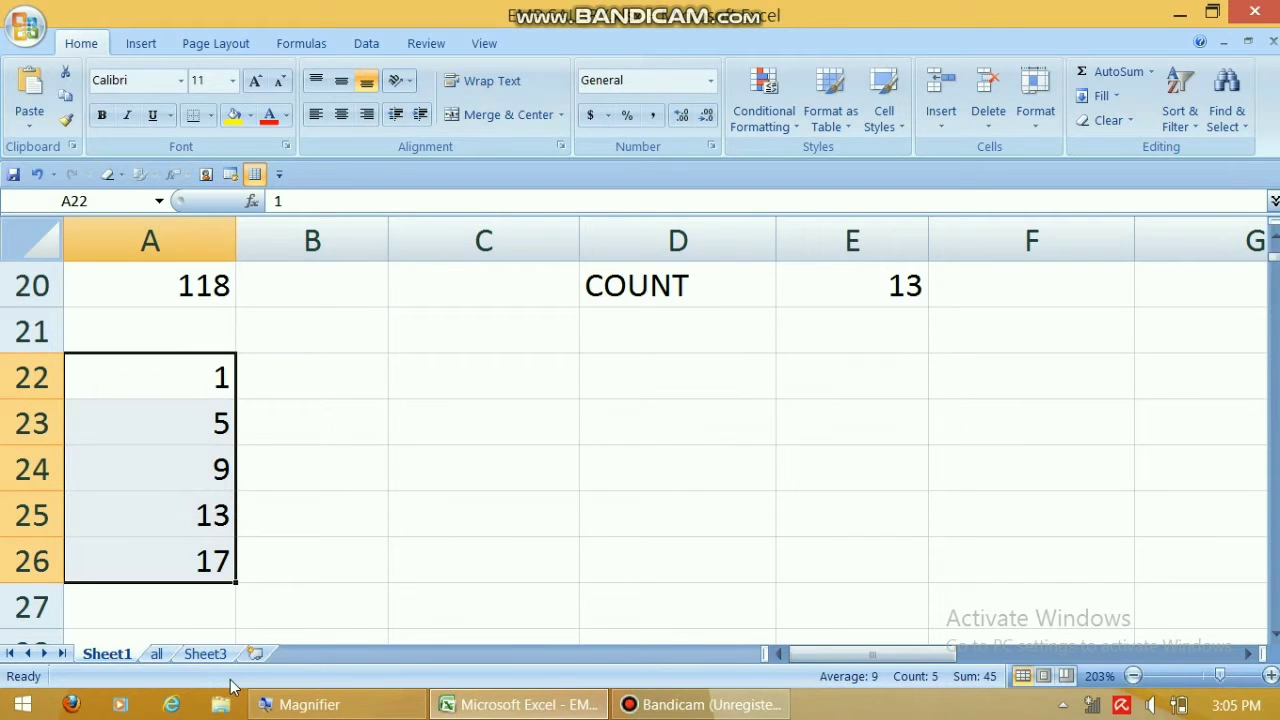
key(Delete)
click(295, 391)
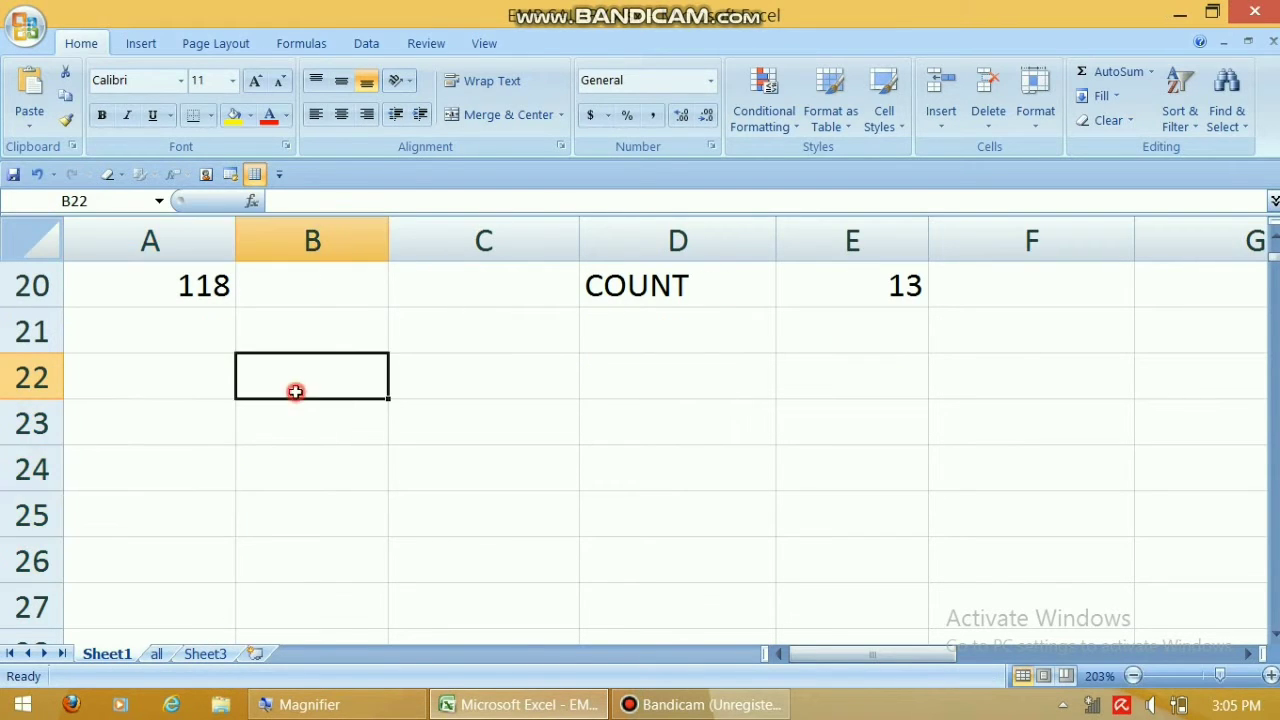
Insert a new blank worksheet after Sheet3, check that it is empty and return to Sheet3.
click(214, 654)
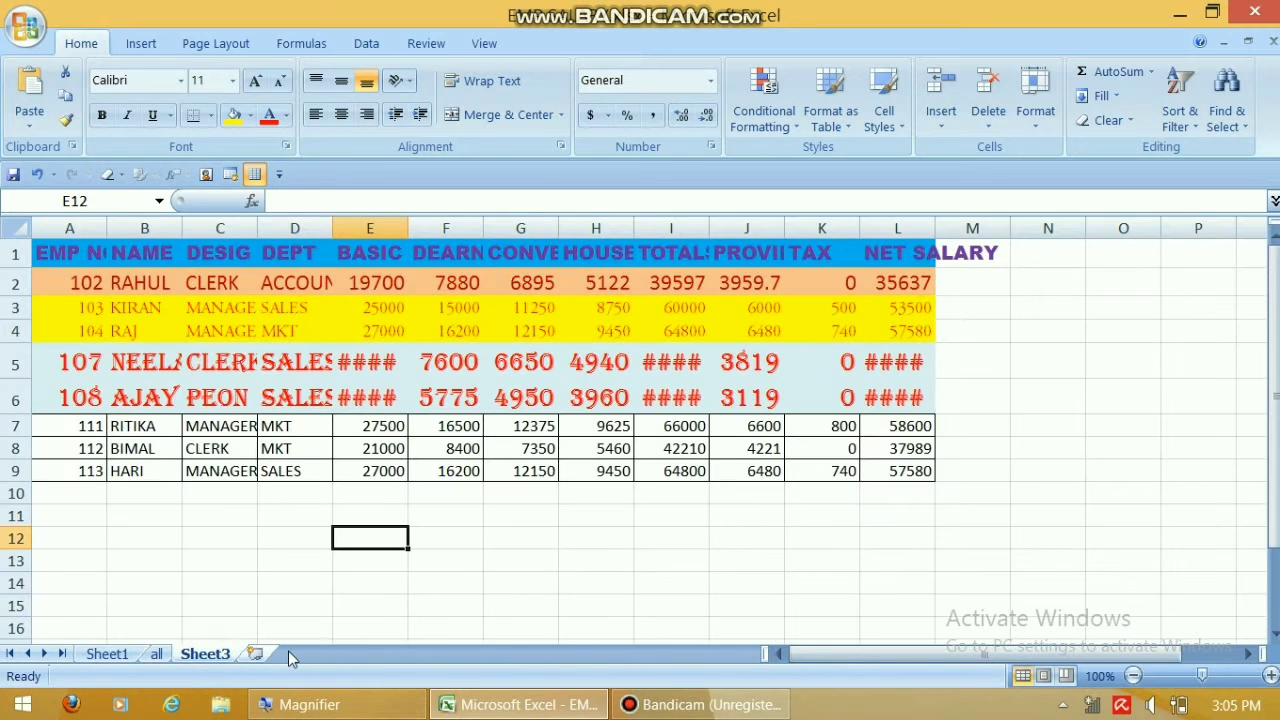
click(255, 654)
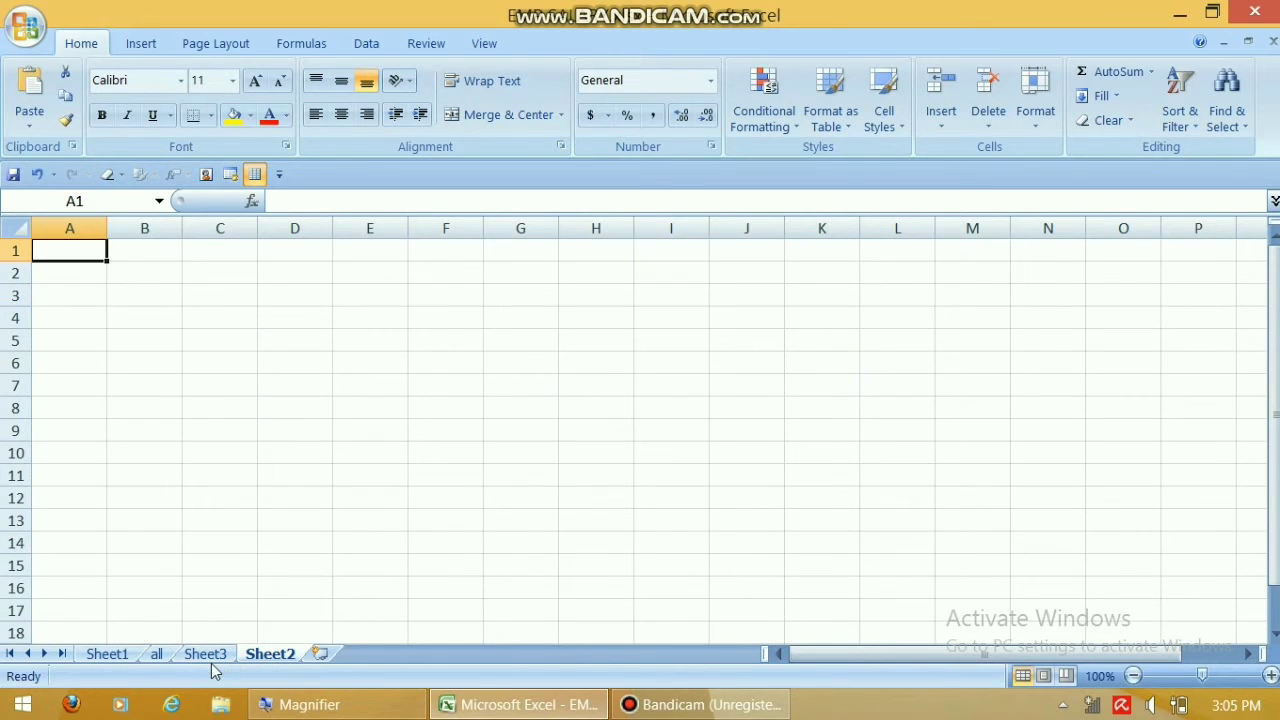
click(210, 657)
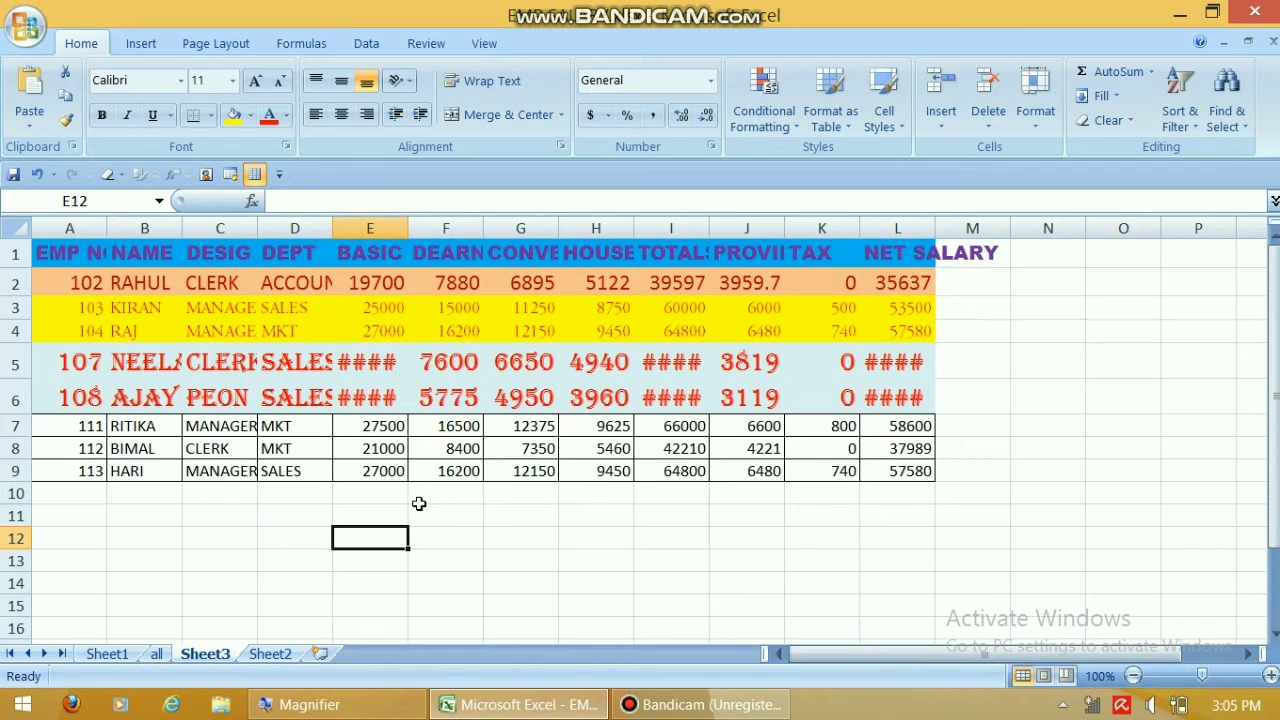
click(290, 654)
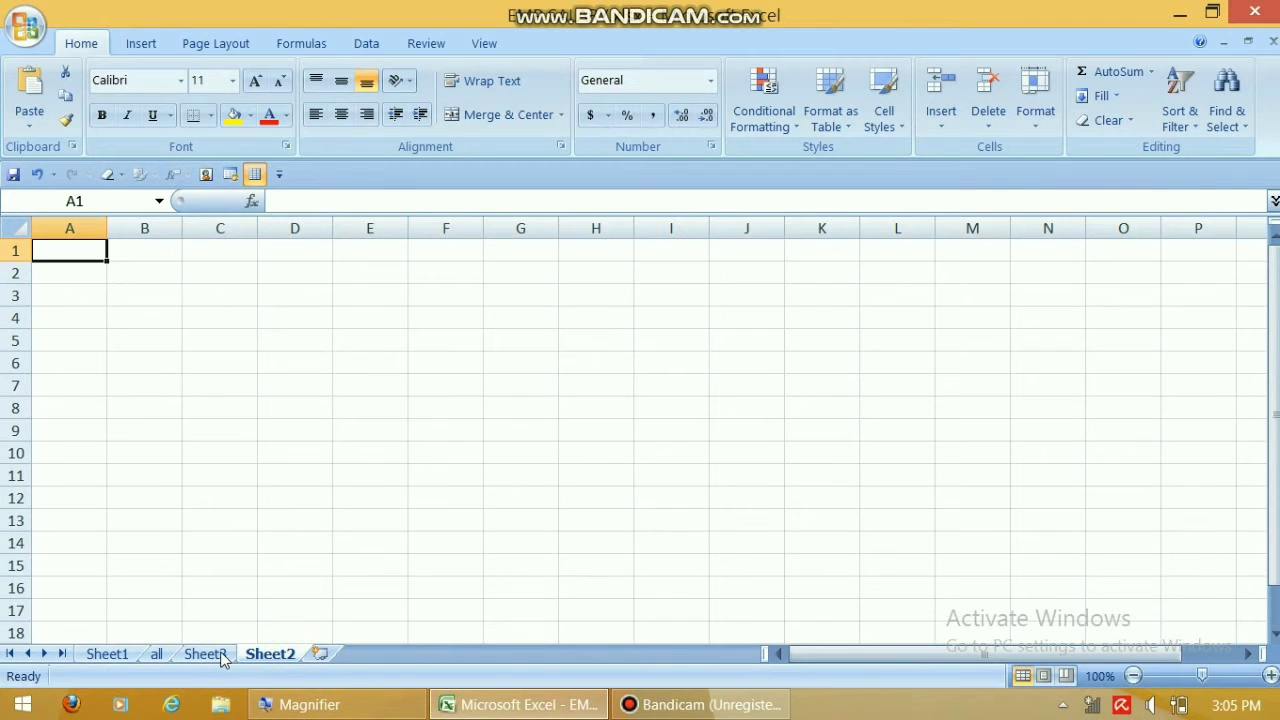
click(208, 655)
Group Sheet3 with Sheet2 and fill range A1:F9 across both worksheets, including contents and formats.
drag(77, 250, 469, 473)
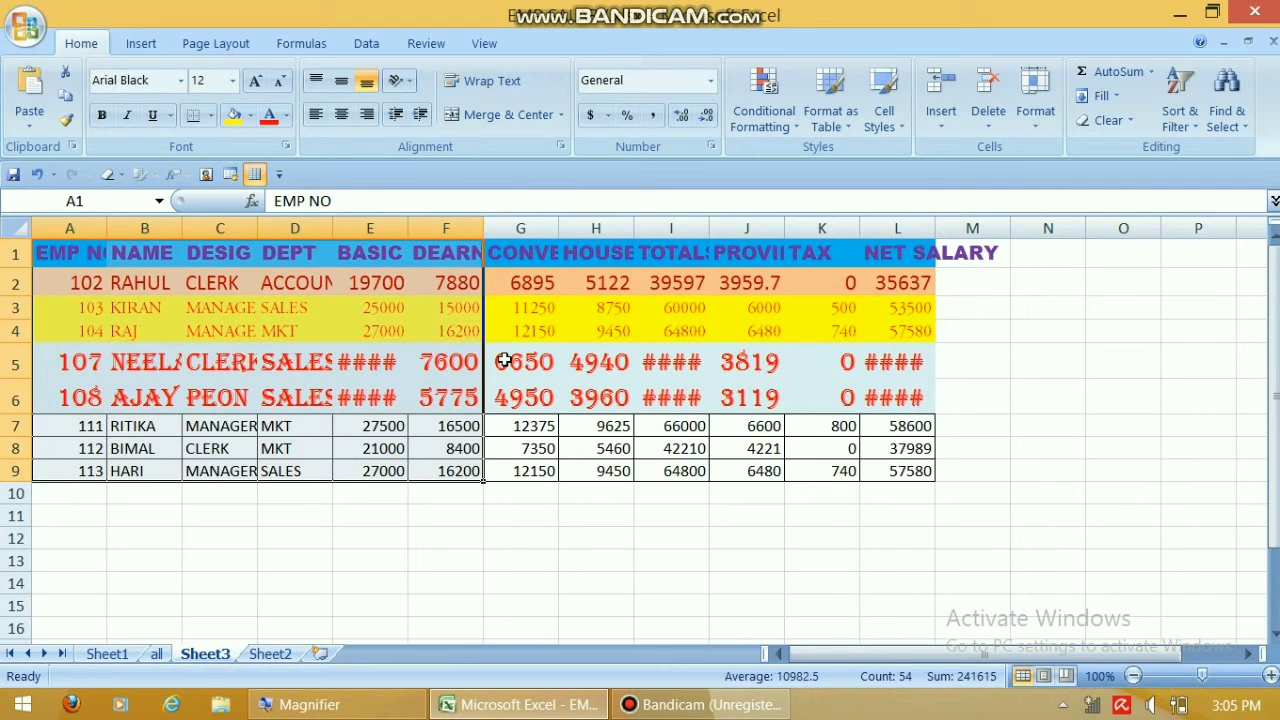
ctrl+click(290, 663)
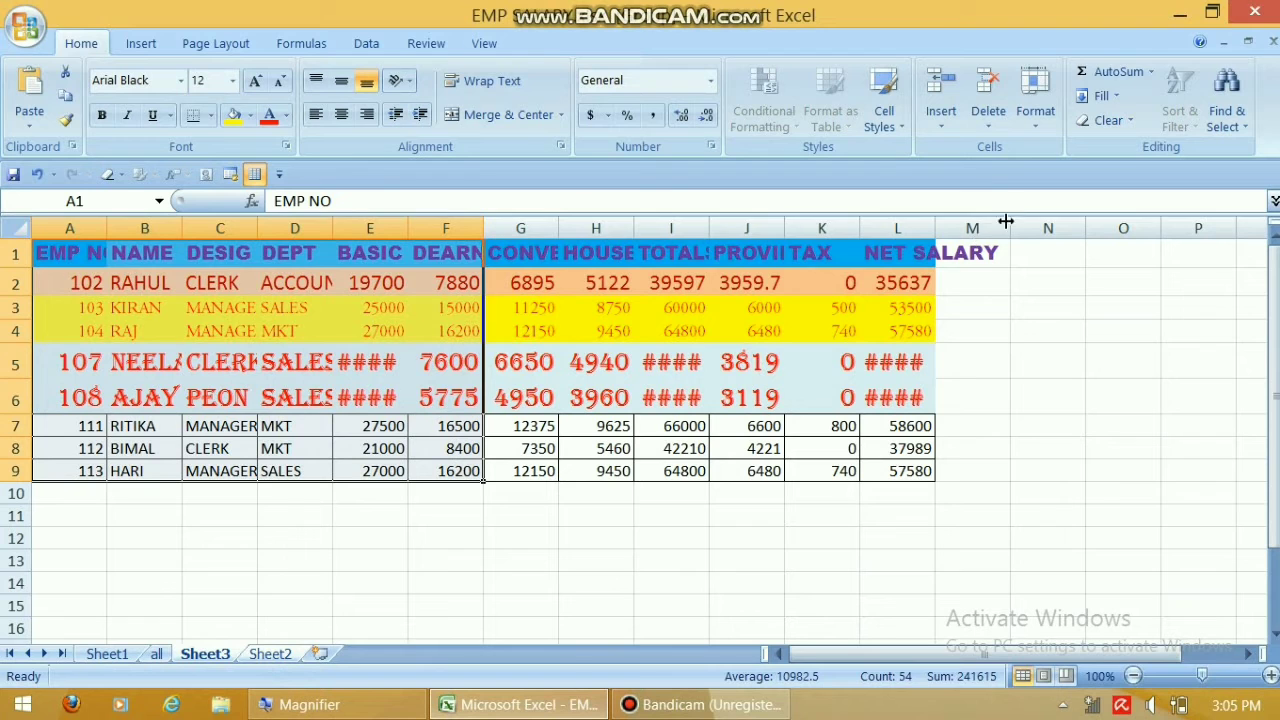
click(1112, 96)
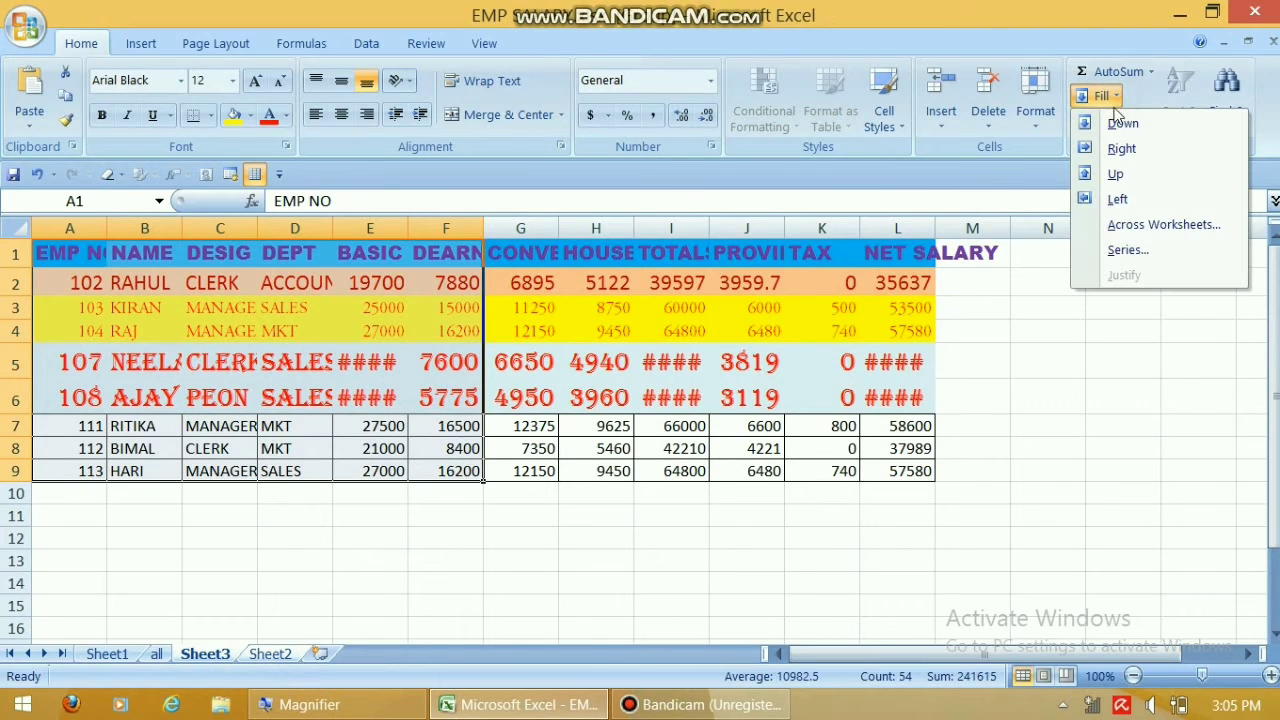
click(1156, 228)
click(500, 352)
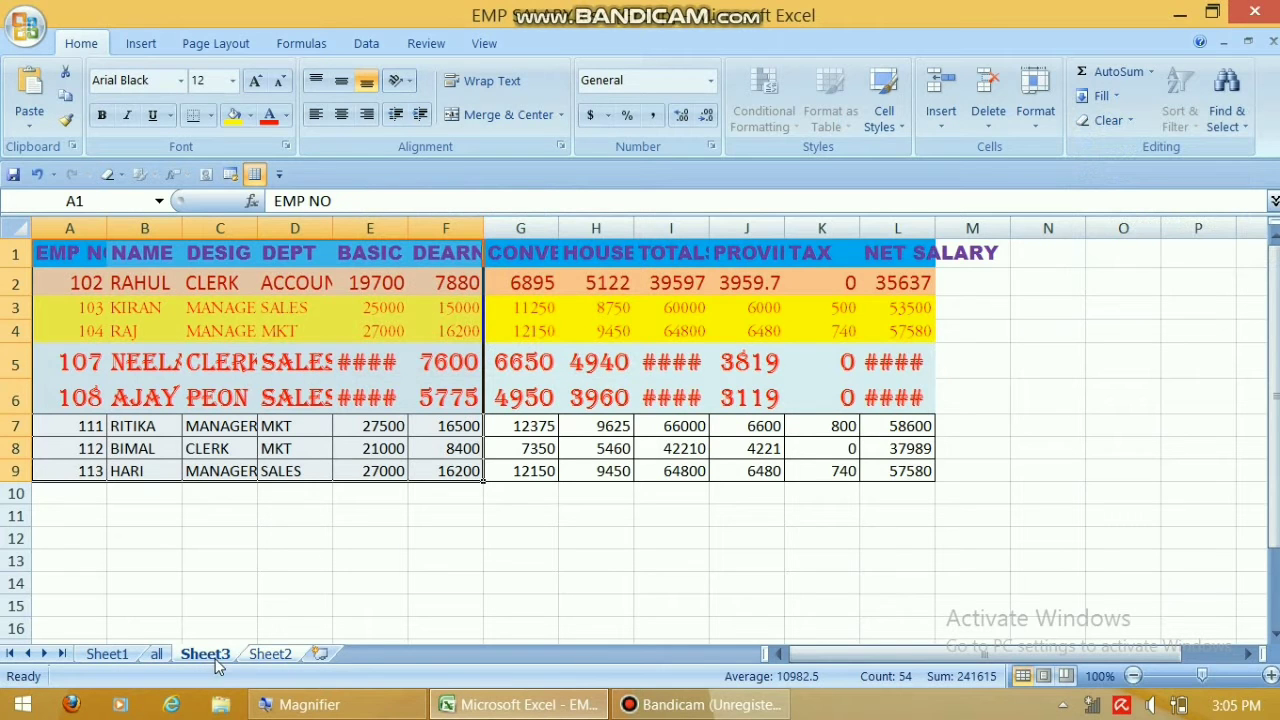
Compare the copied range on Sheet2 with the original on Sheet3, ungroup the sheets and return to Sheet1.
click(262, 655)
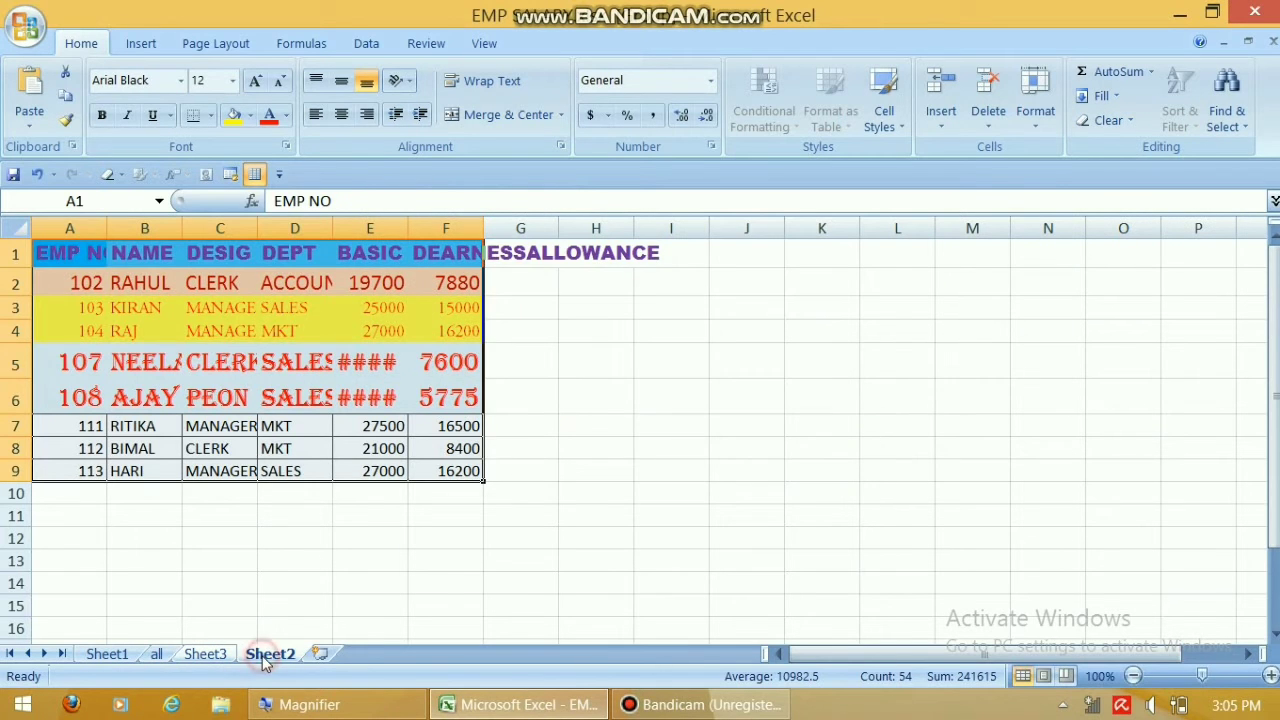
click(326, 356)
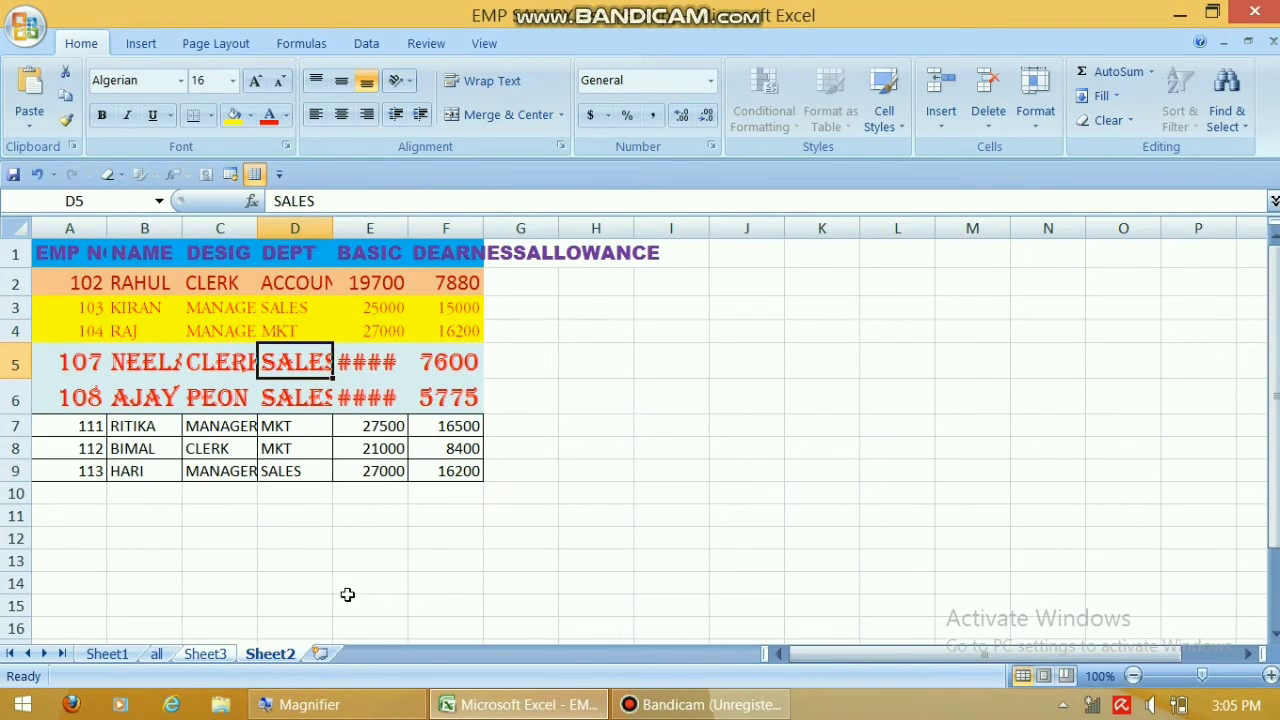
click(212, 655)
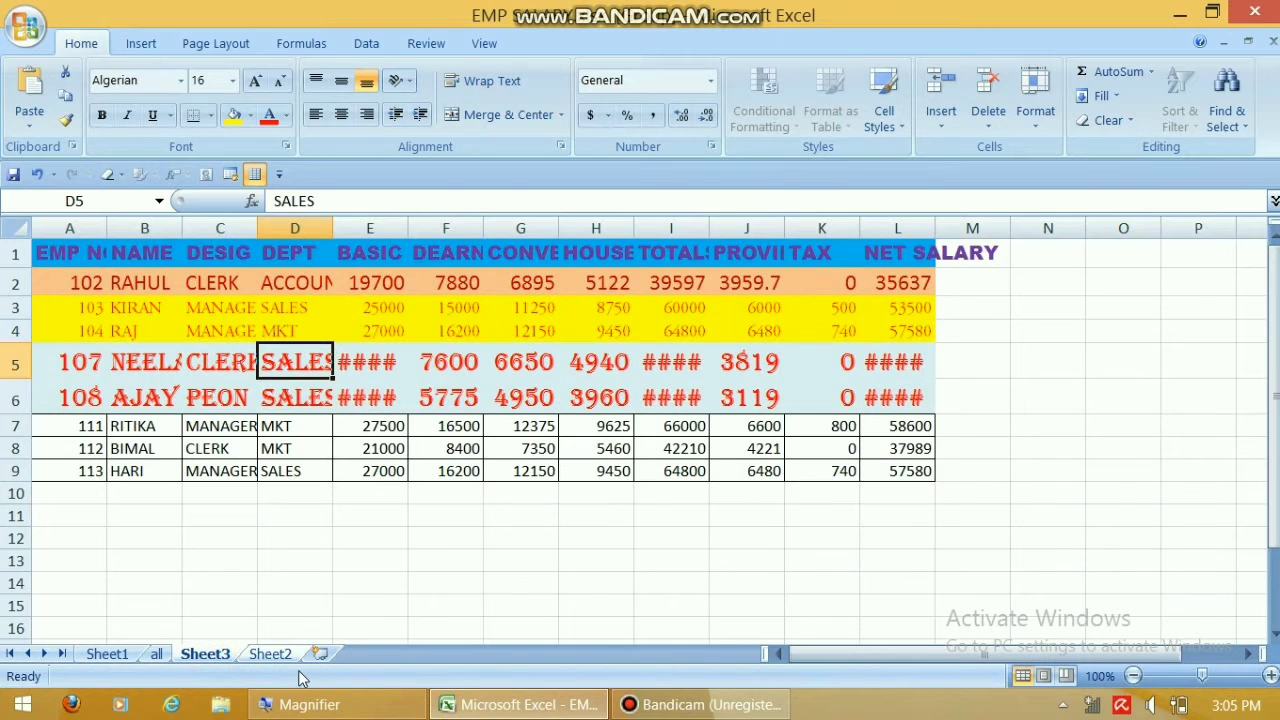
click(268, 658)
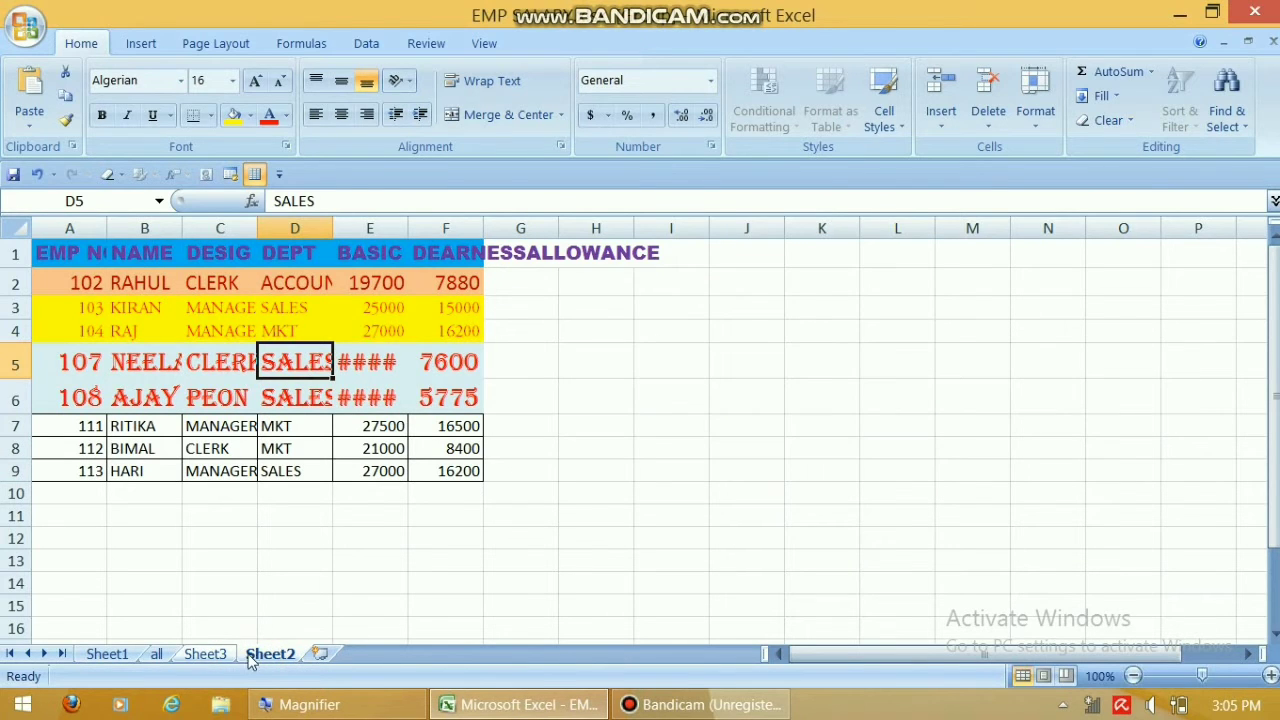
click(160, 654)
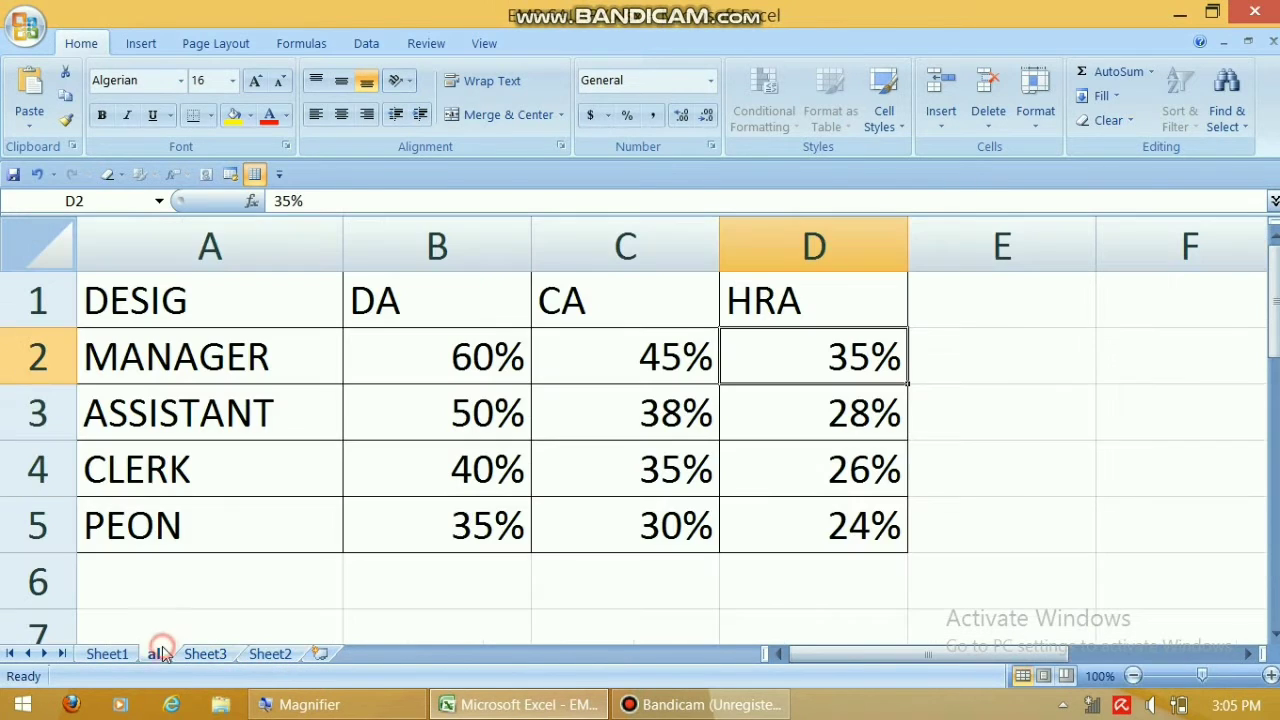
click(221, 638)
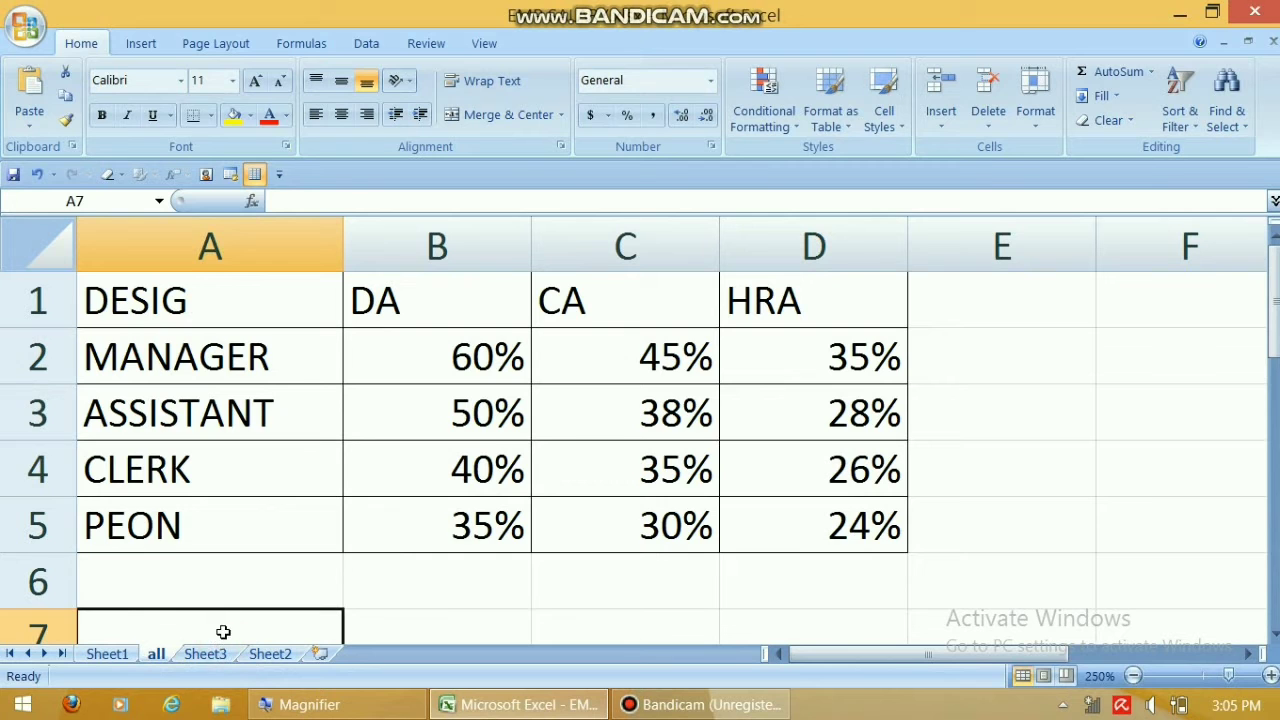
click(208, 655)
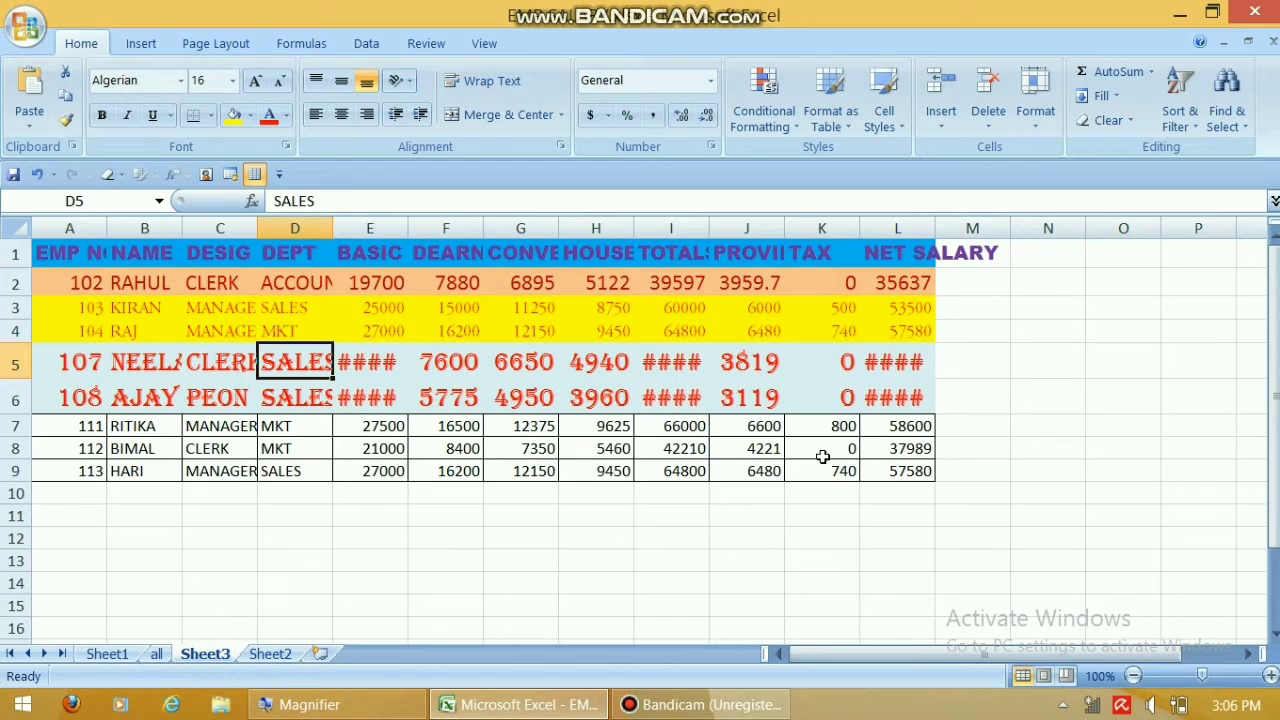
click(107, 653)
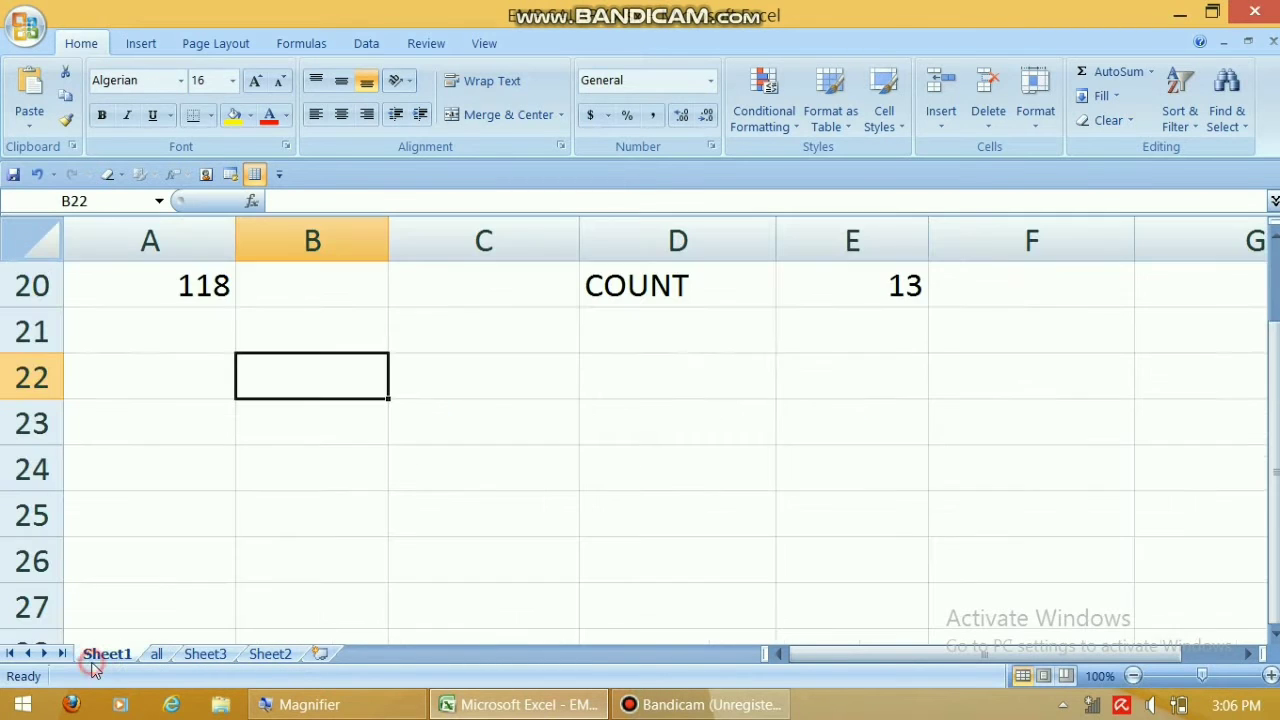
click(1101, 95)
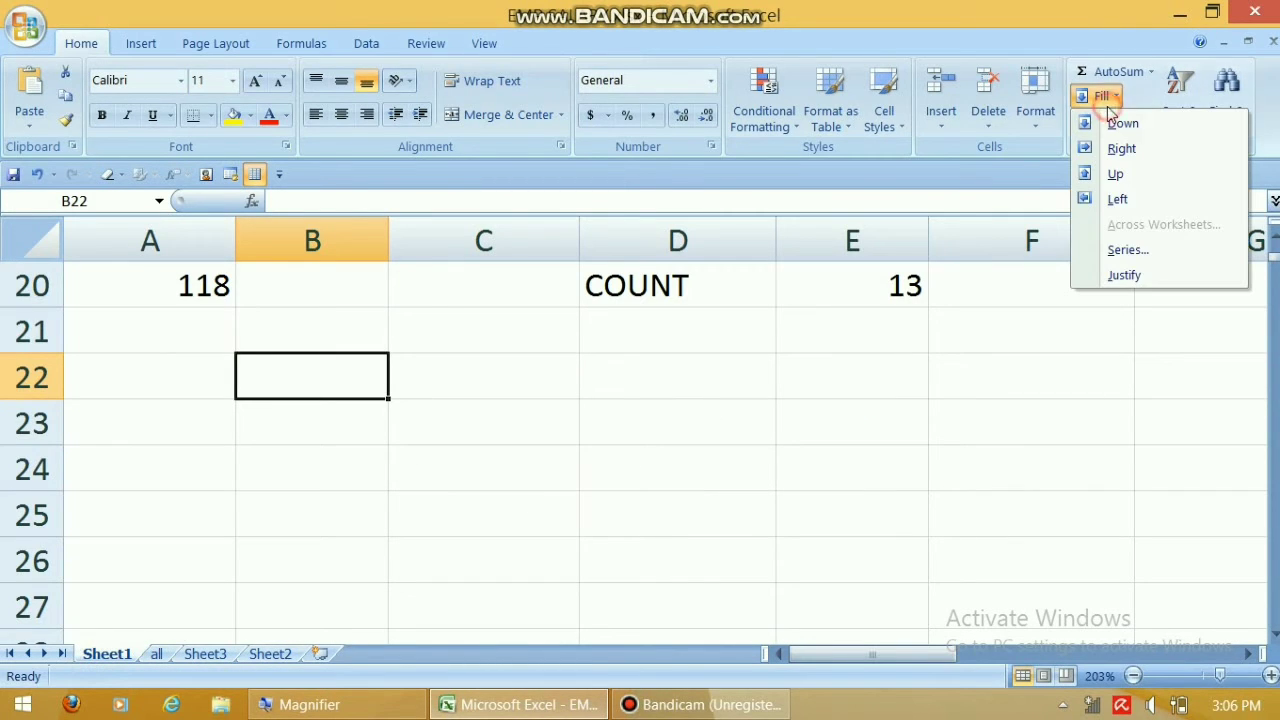
click(1125, 250)
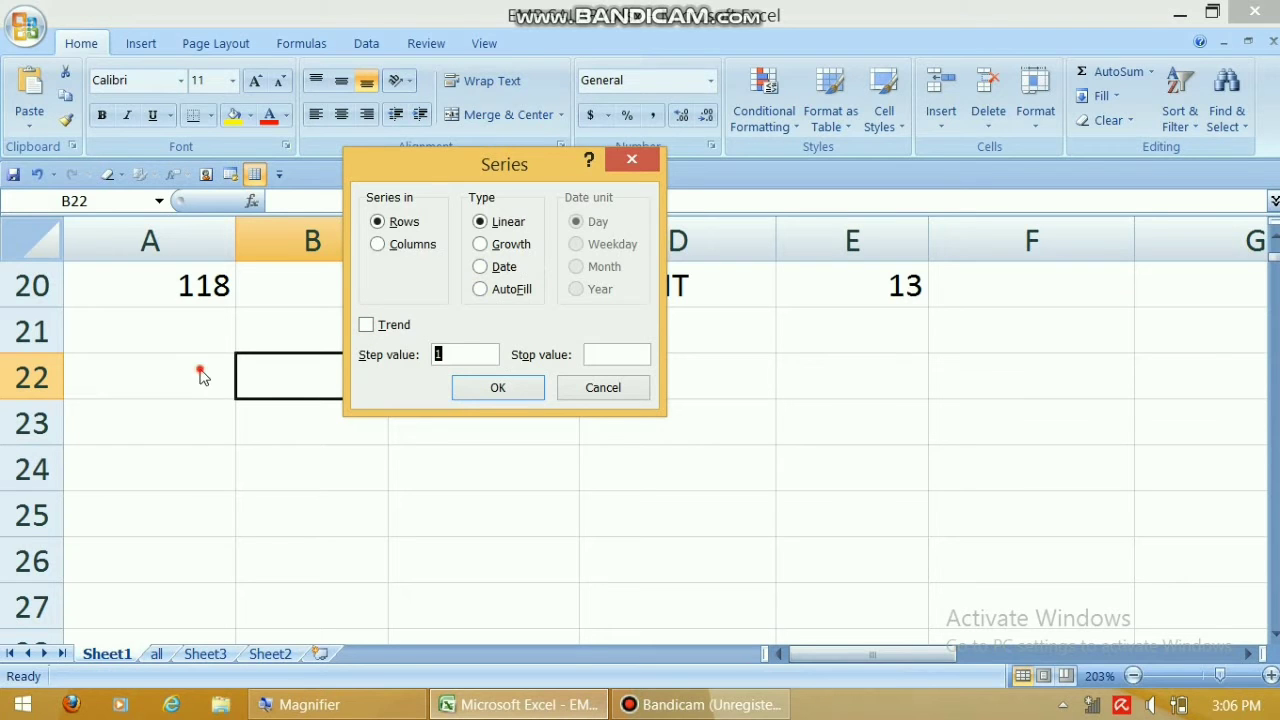
click(604, 387)
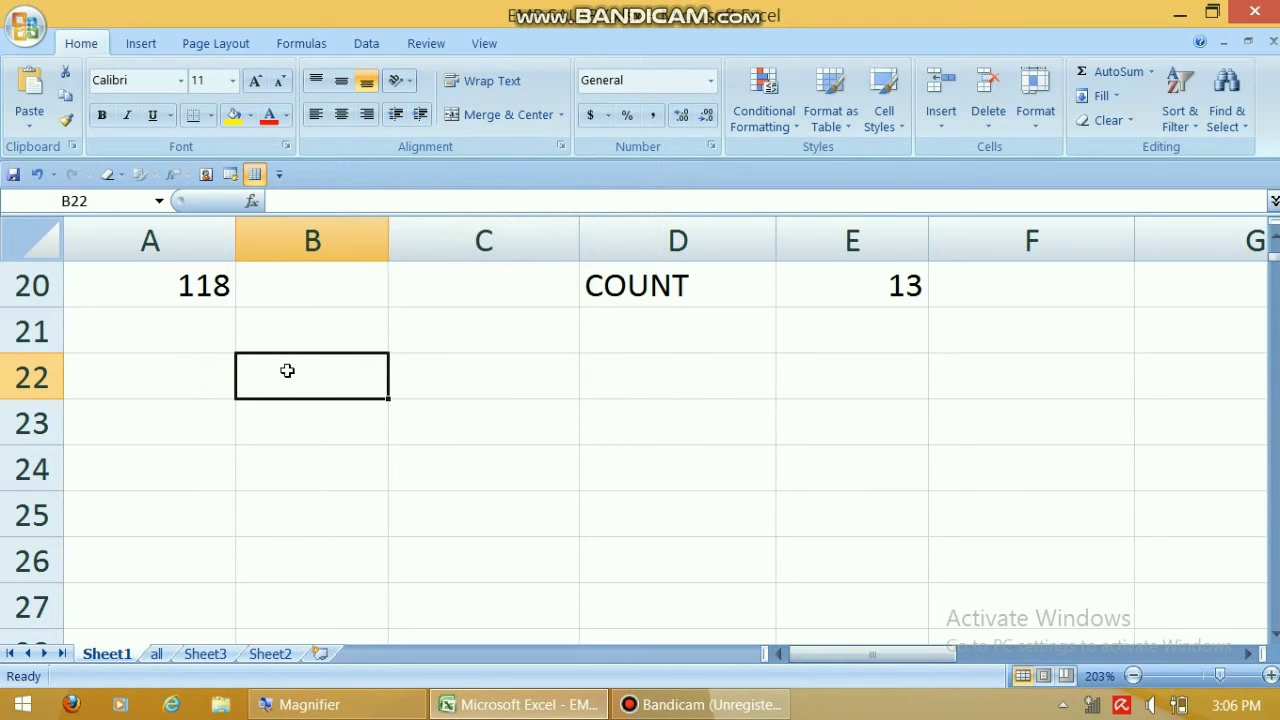
Enter 1 in cell B22 and 7 in cell B23 as the starting values of a trend.
text(1)
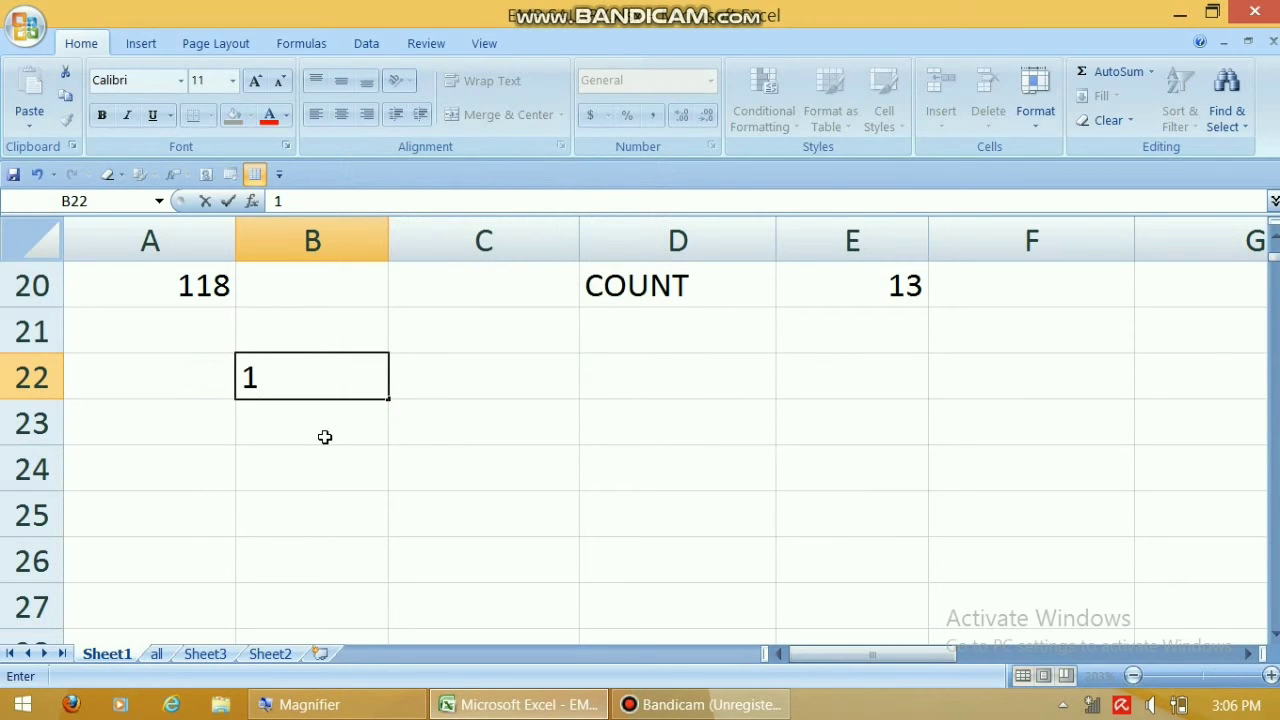
click(340, 420)
text(7)
click(331, 495)
click(348, 373)
Fill cells B22:B27 with a linear series in columns using the Trend option.
drag(348, 373, 348, 584)
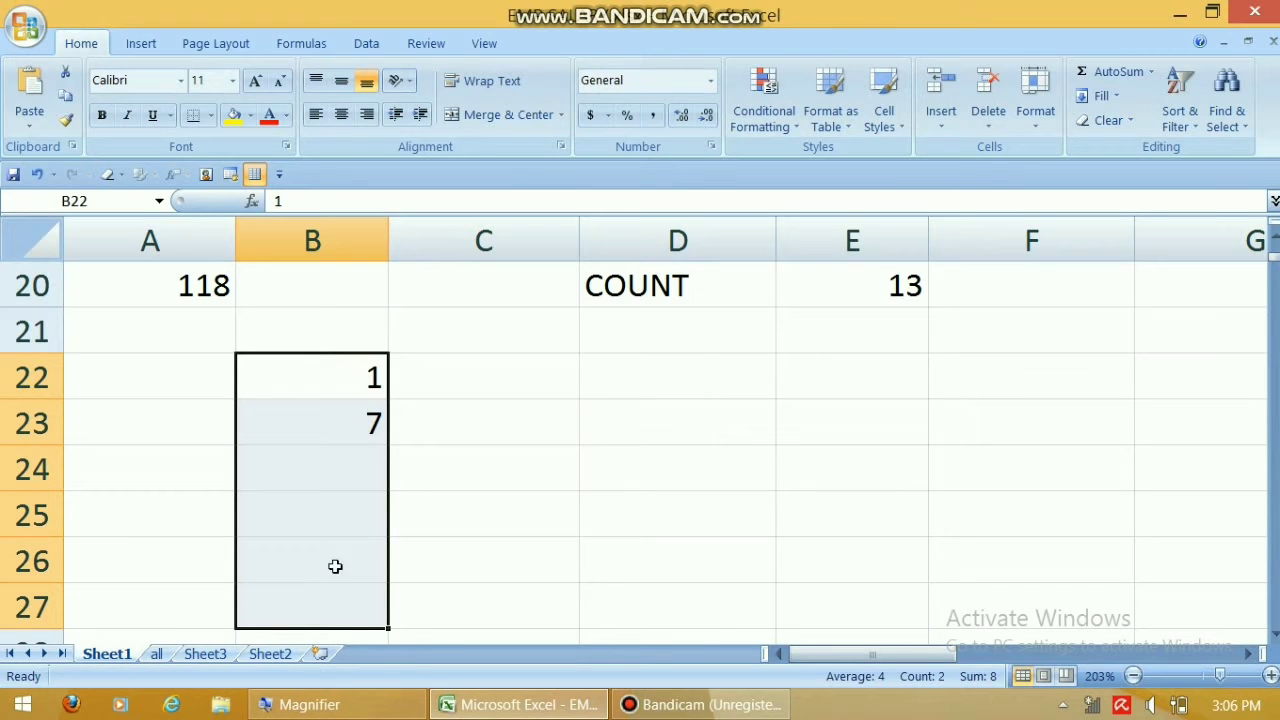
click(1105, 95)
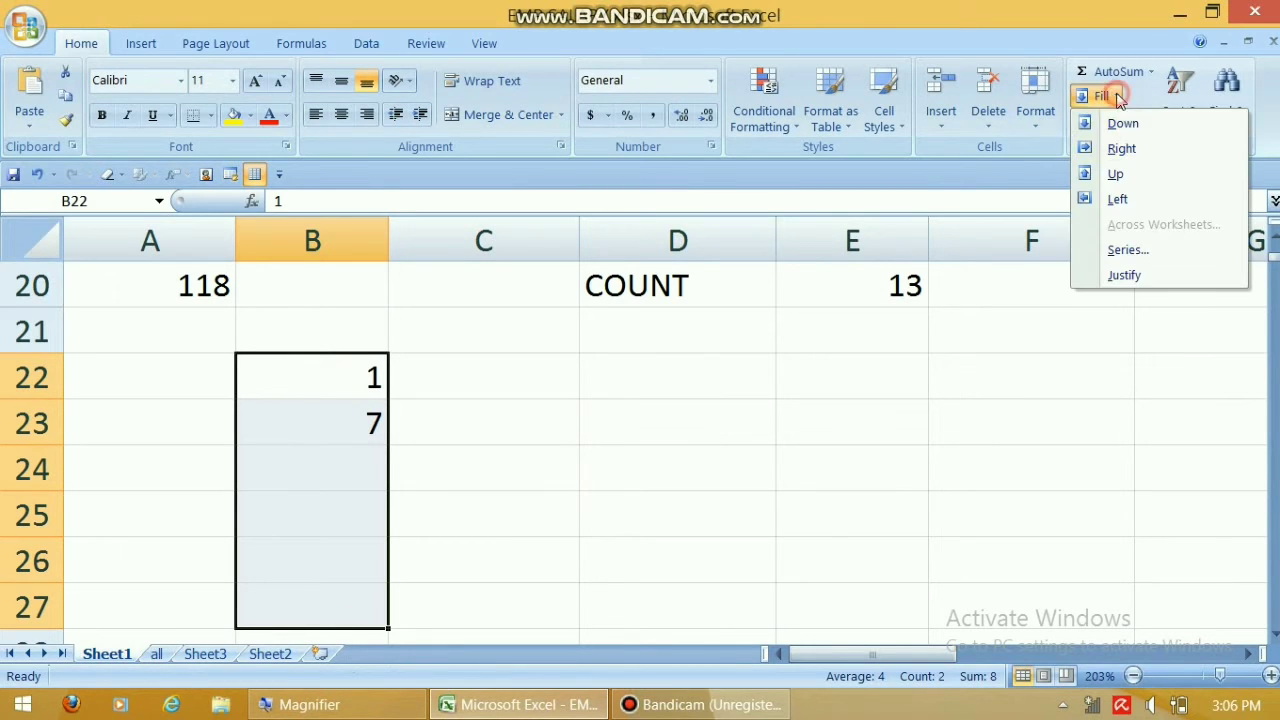
click(1137, 251)
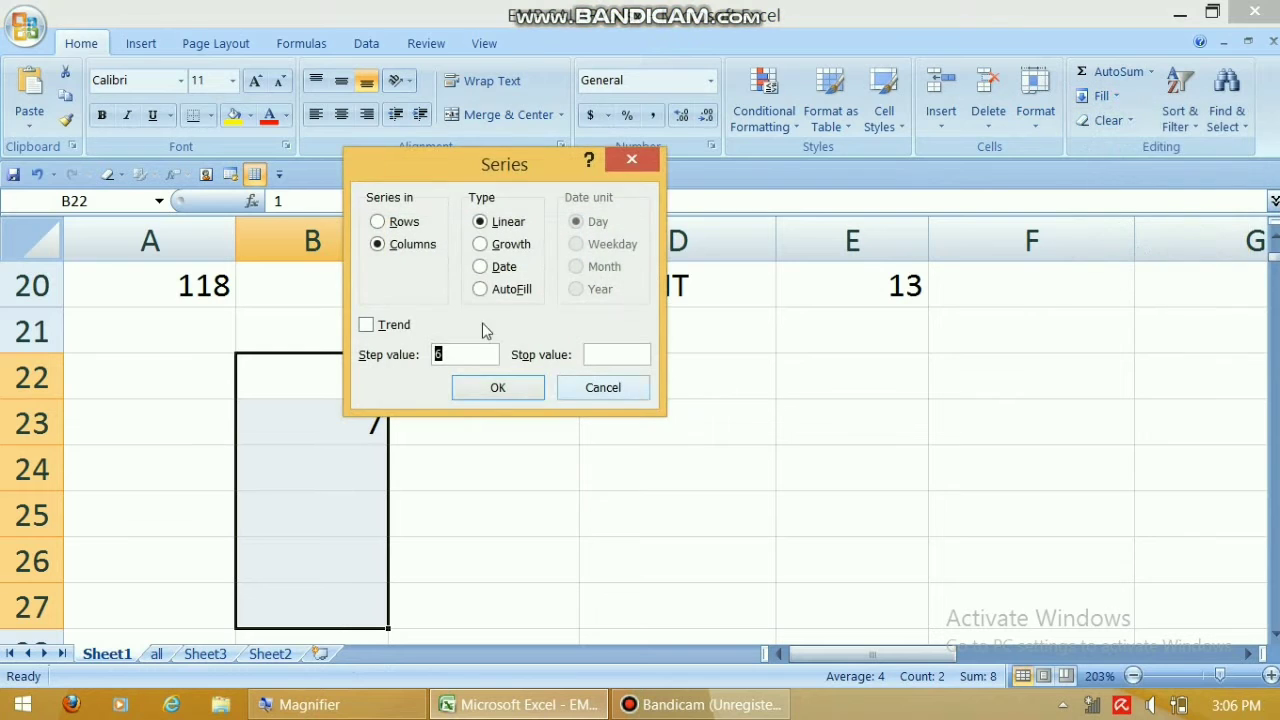
click(401, 328)
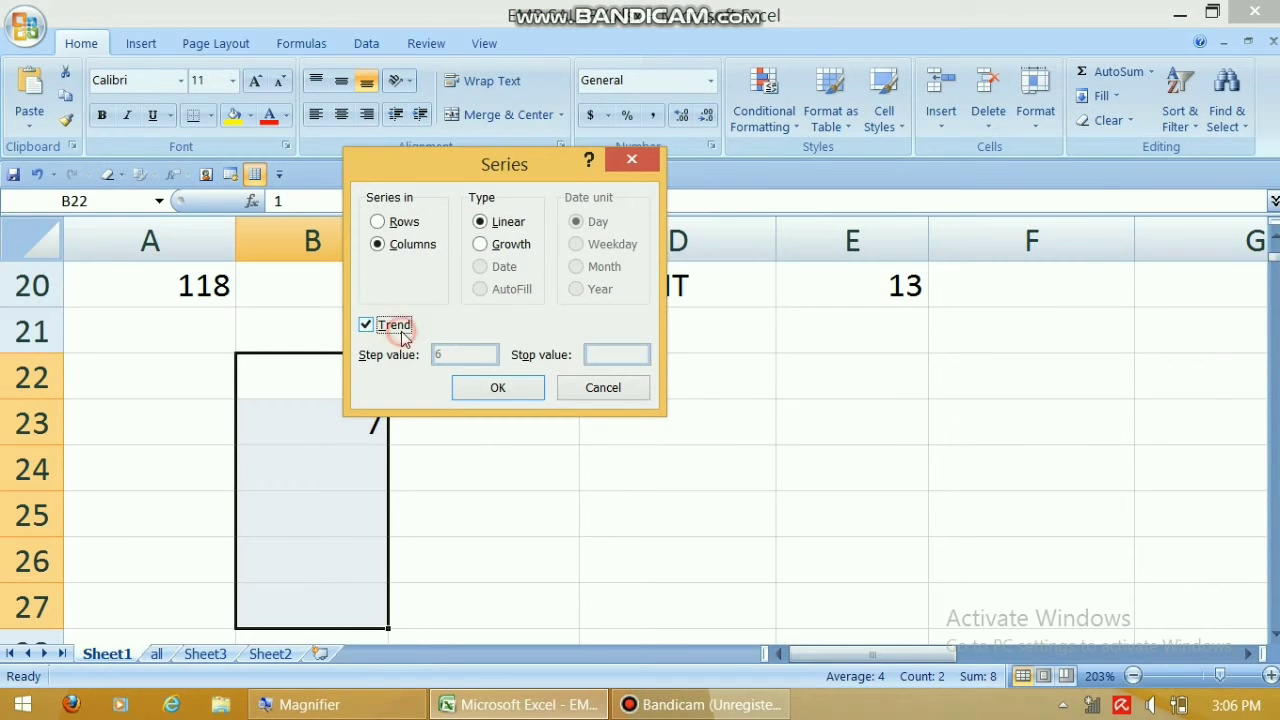
click(498, 390)
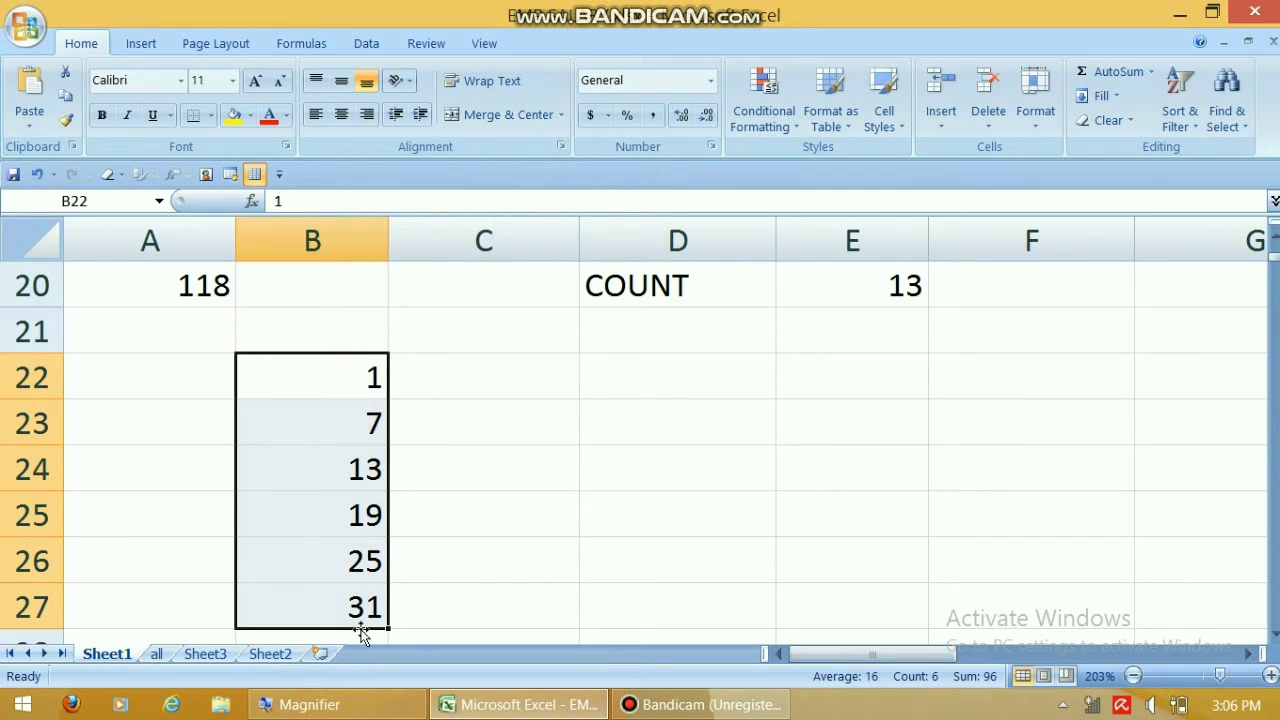
Clear the trend series by deleting the contents of cells B22:C27.
click(444, 478)
drag(363, 363, 394, 626)
key(Delete)
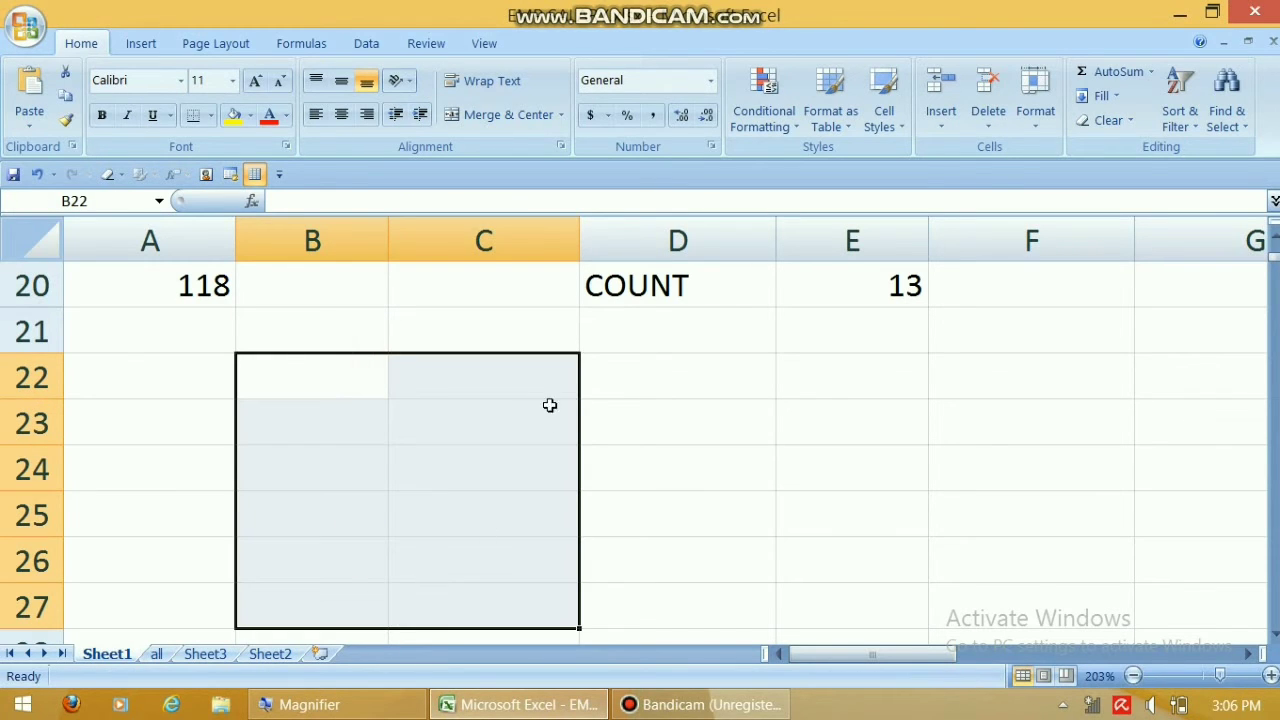
Enter five first names separated by spaces as one text entry in cell B23.
click(272, 342)
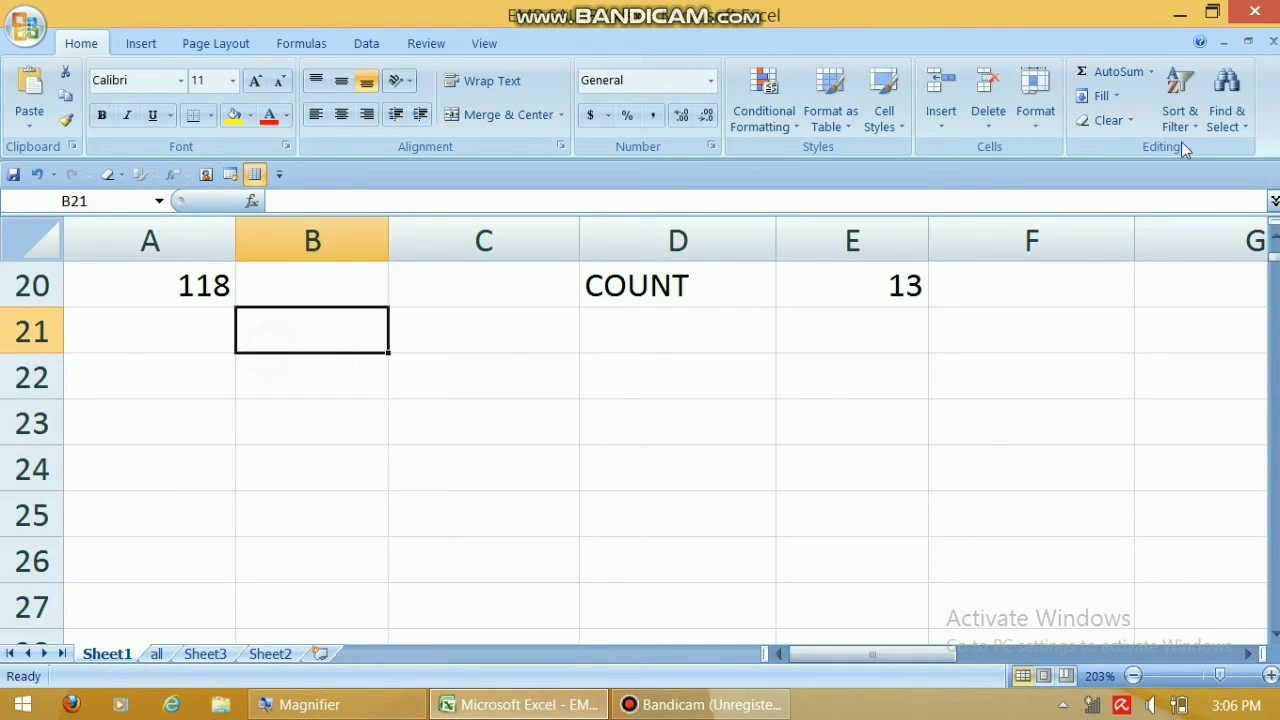
click(1106, 96)
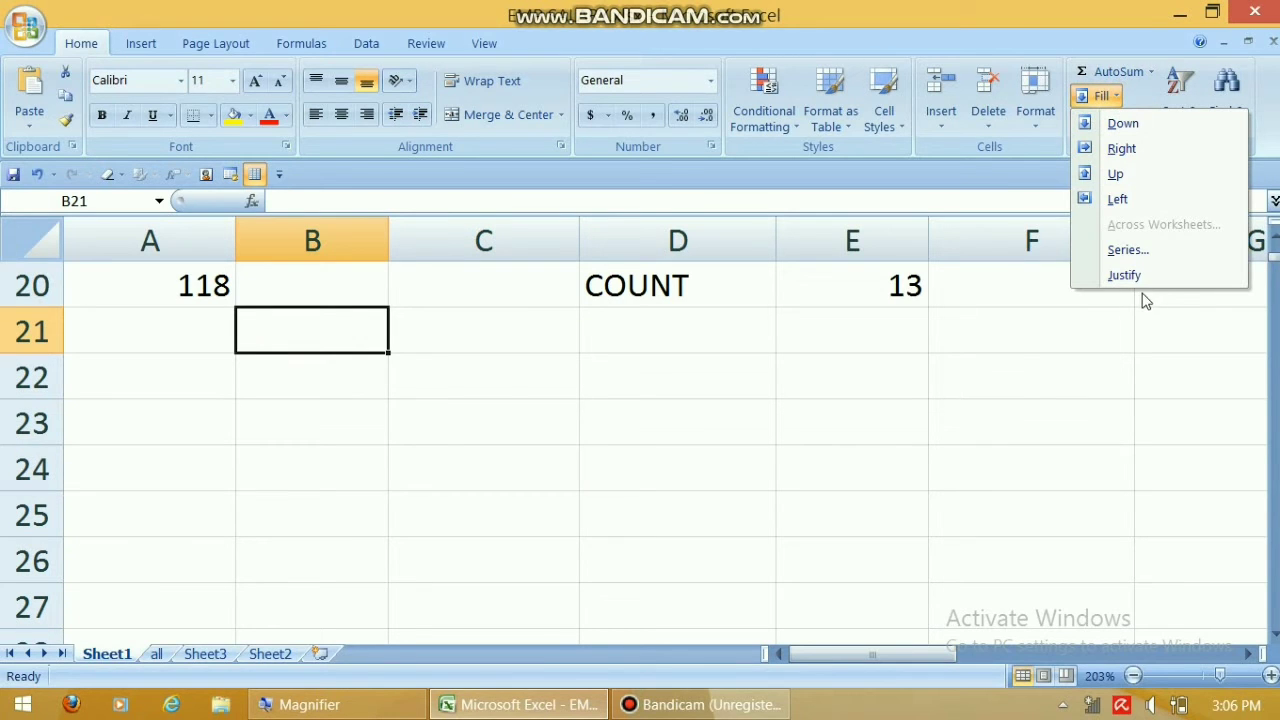
click(326, 402)
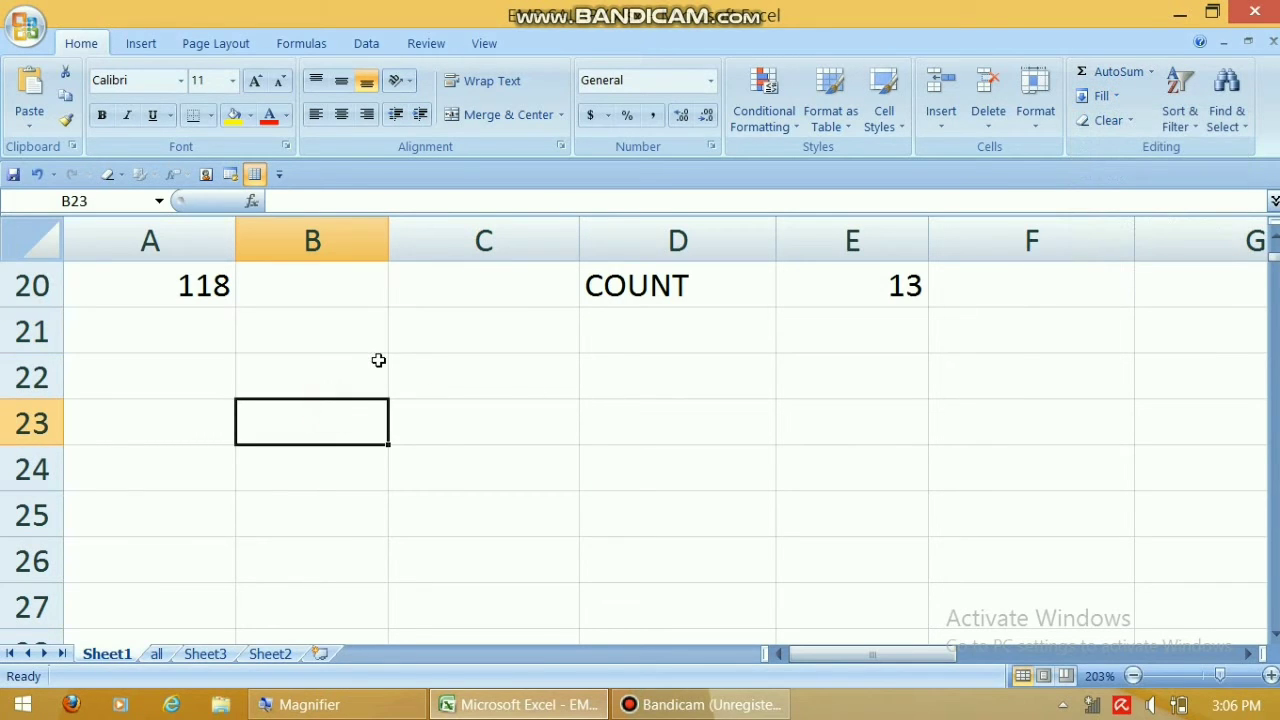
text(ANIL)
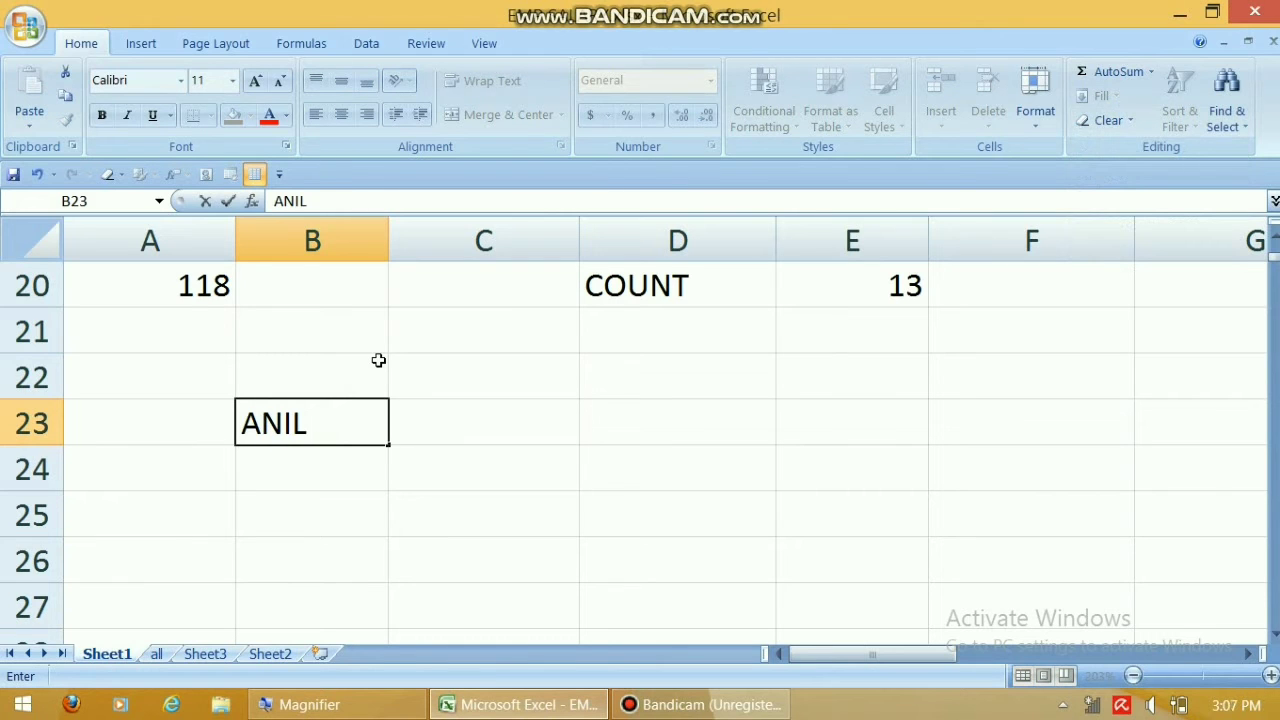
text( AMIT )
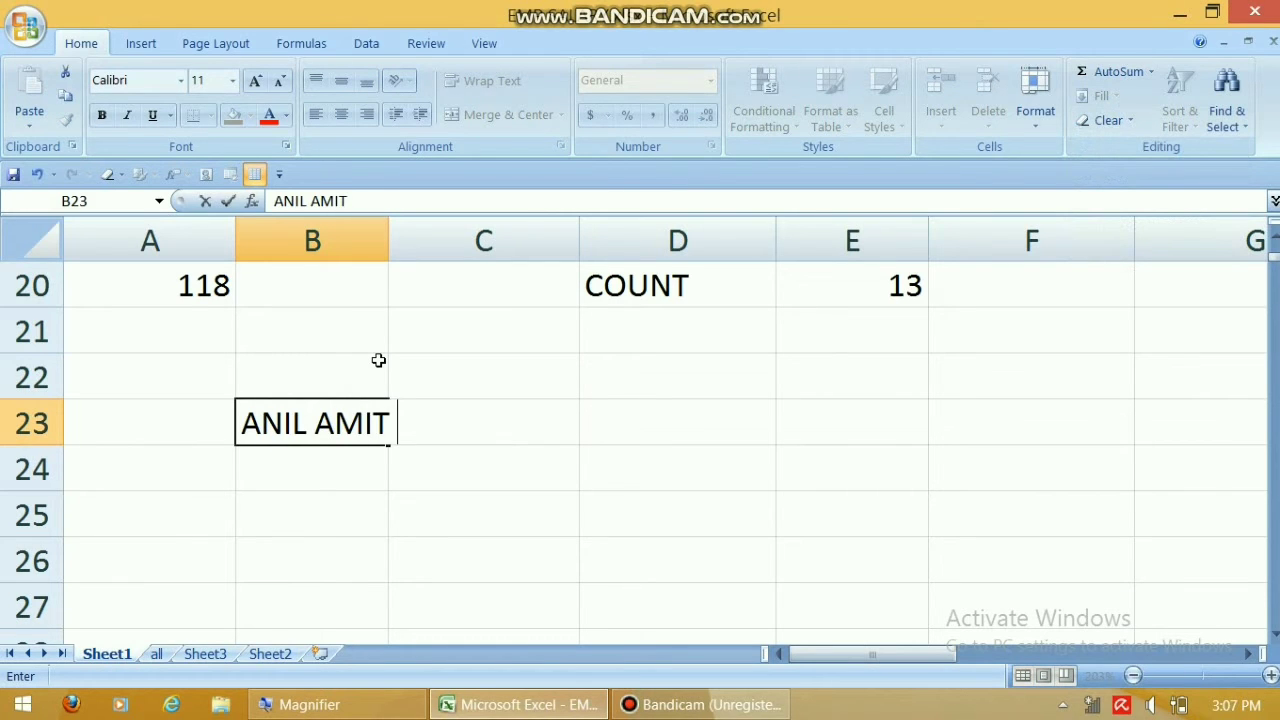
text(RAJAN)
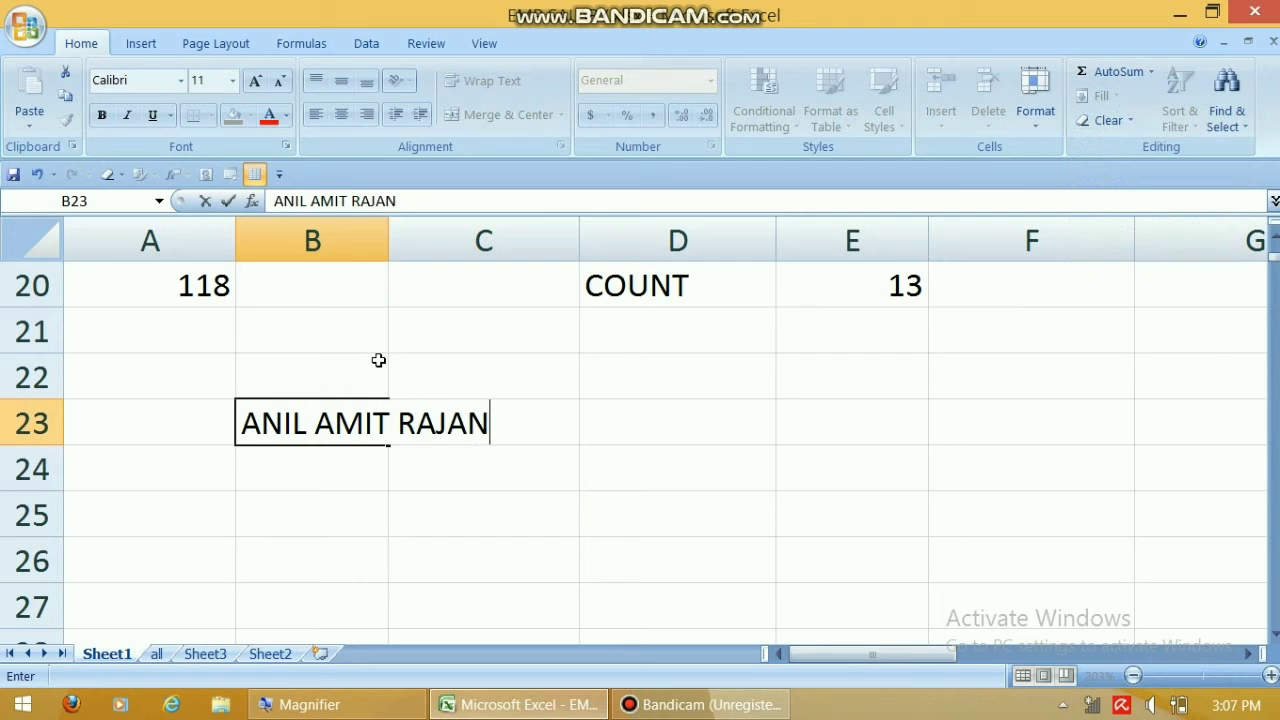
text( KAMAL)
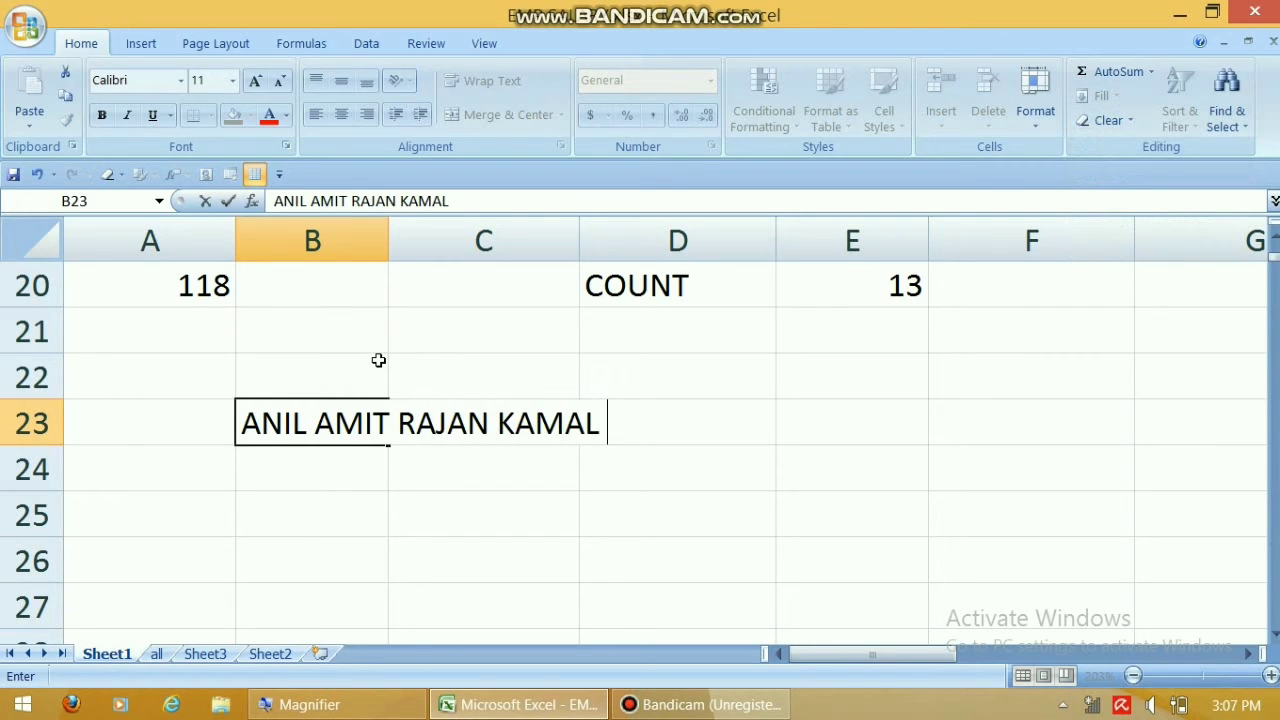
text( ANKIT)
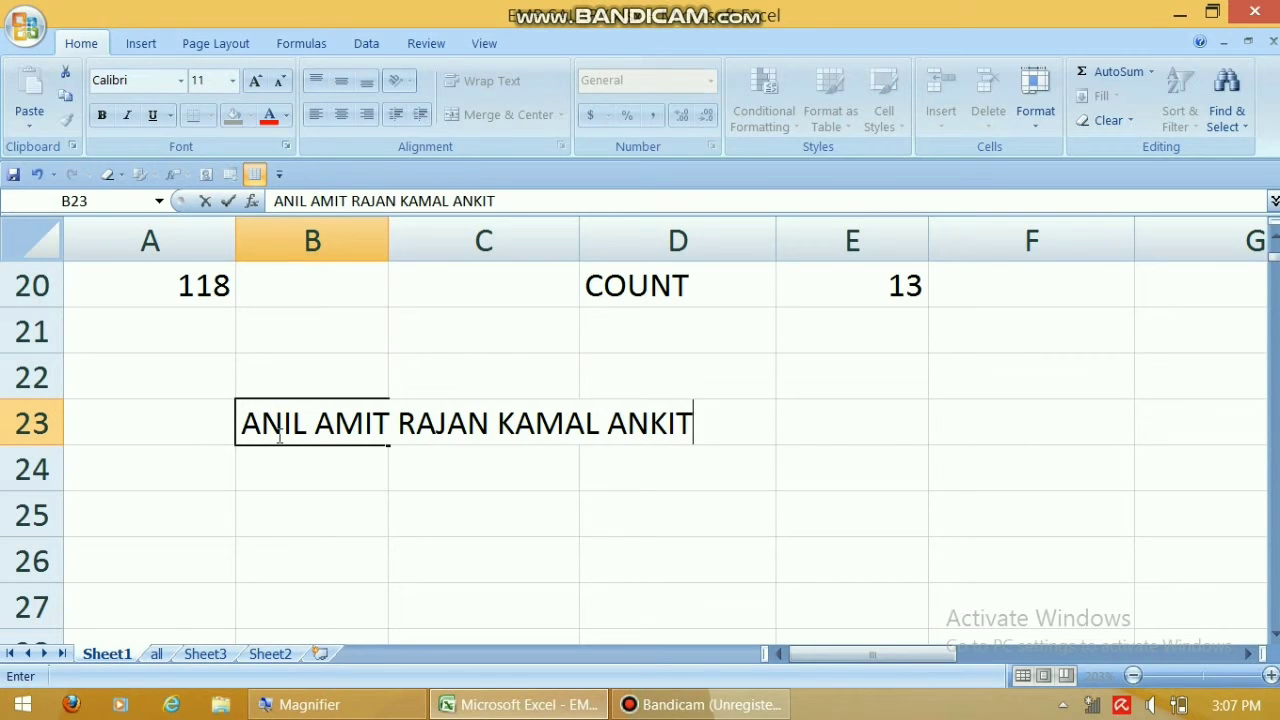
click(302, 498)
click(292, 428)
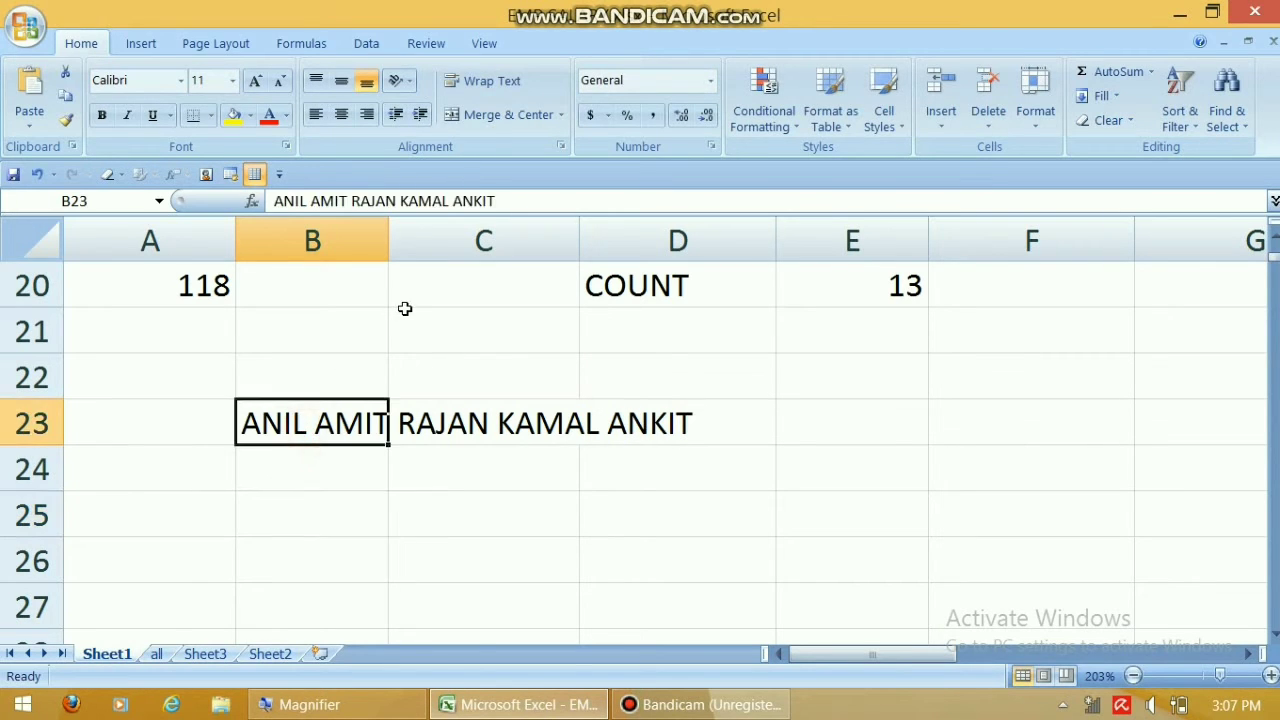
Narrow column B and split the text in B23 into the cells below with Fill Justify, allowing it to extend beyond the selection.
click(370, 238)
drag(390, 237, 350, 240)
click(318, 434)
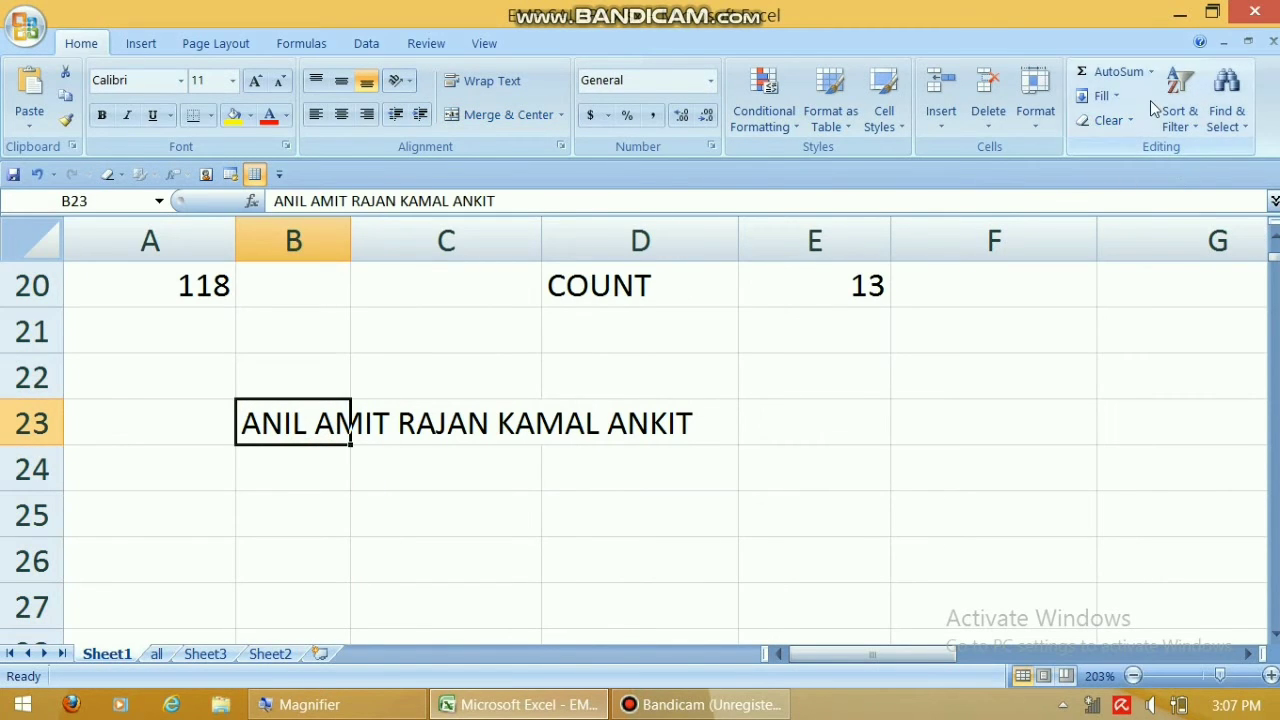
click(1110, 96)
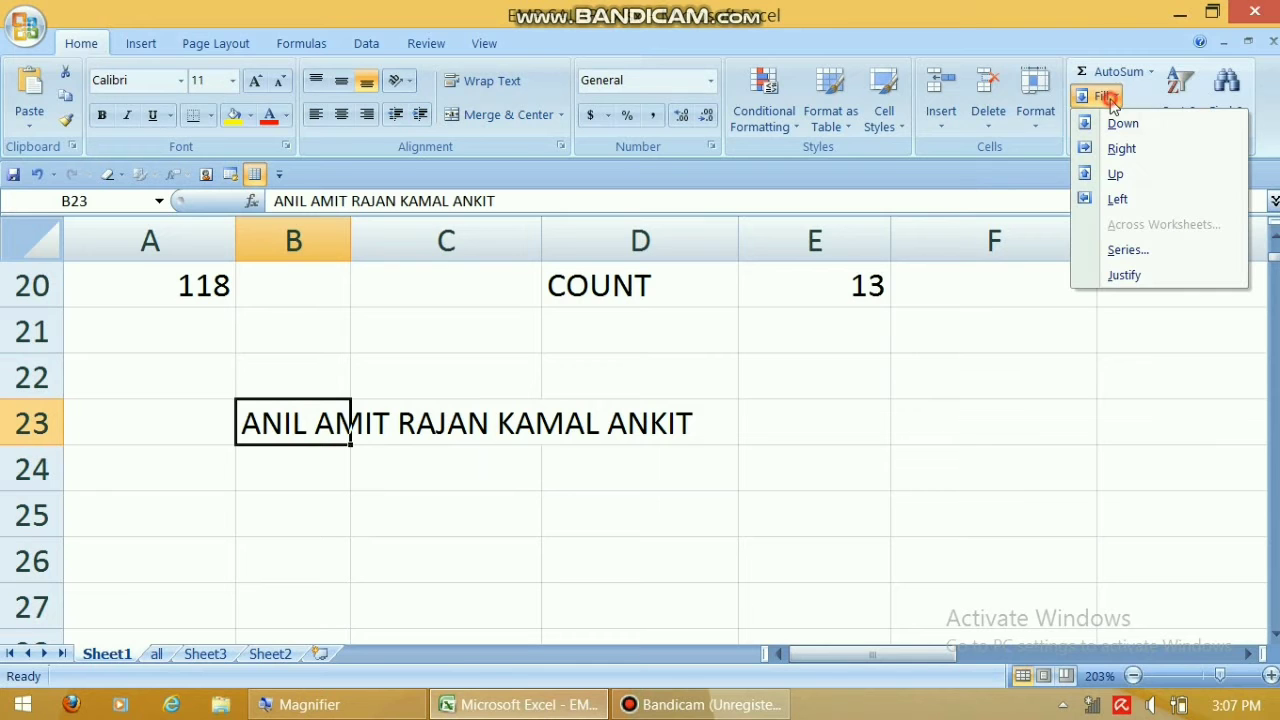
click(1150, 285)
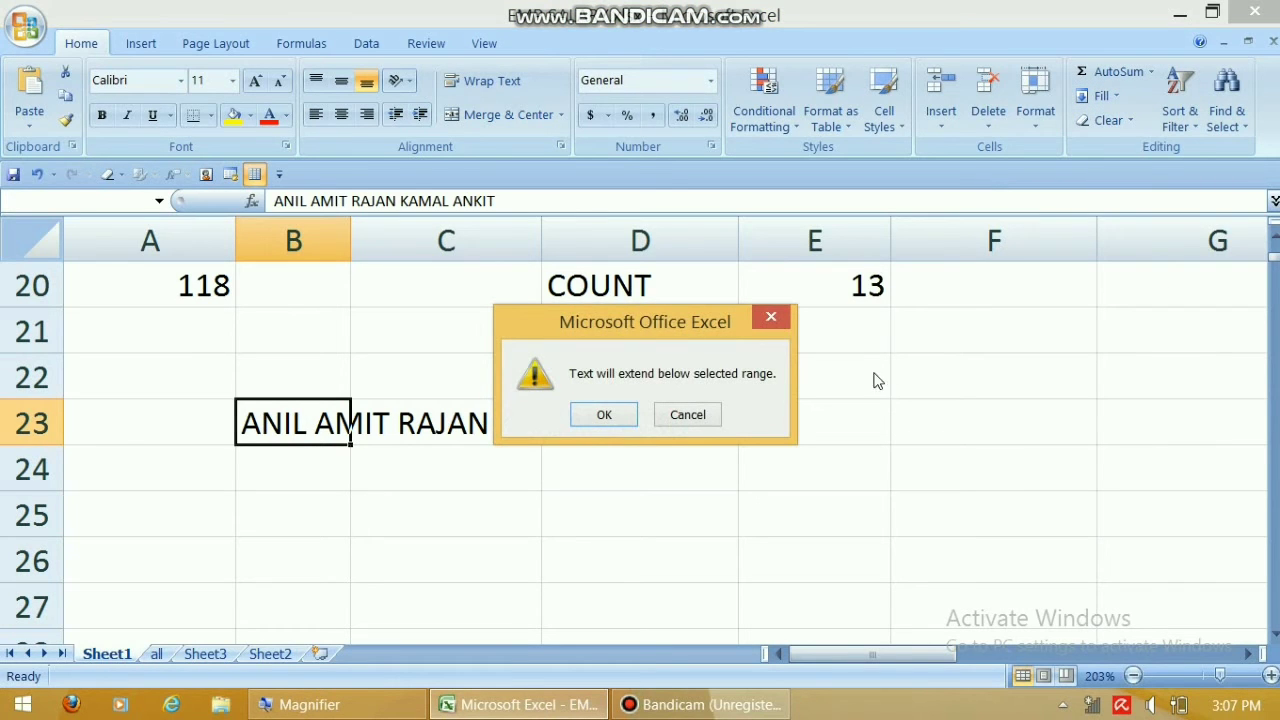
click(604, 415)
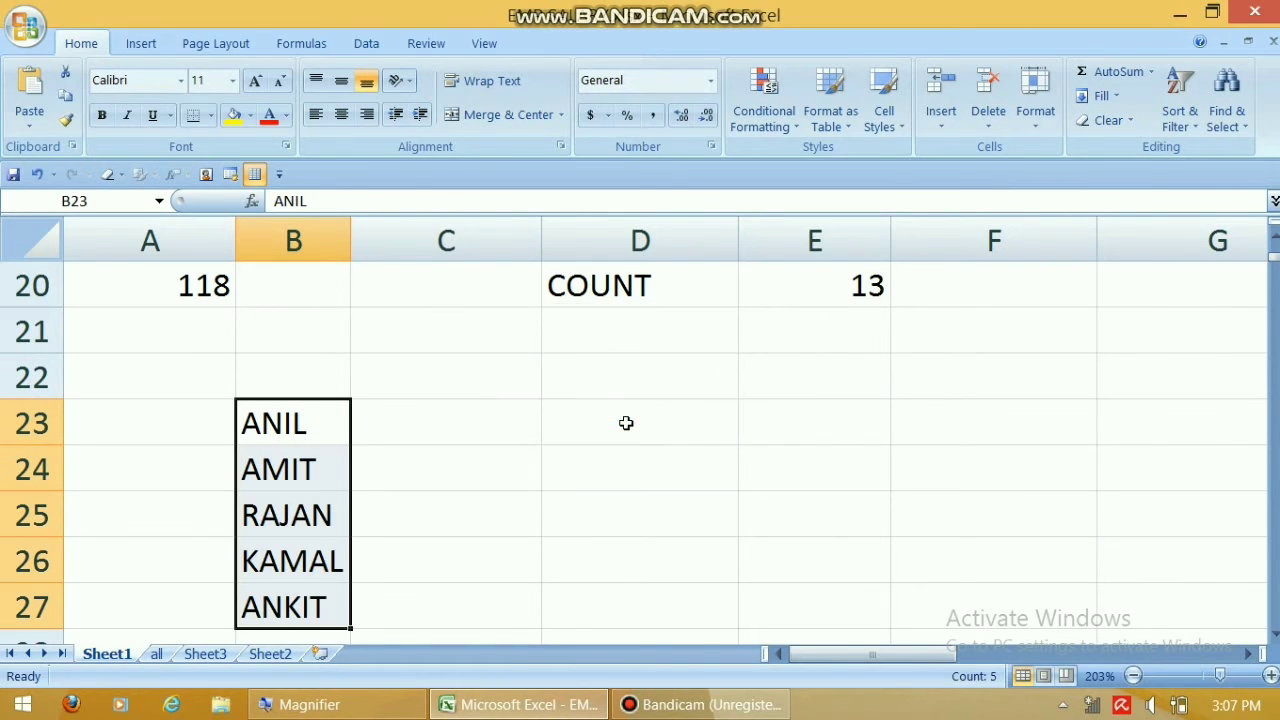
Check the justified names one cell at a time from B24 to B27 and review the Fill options.
click(306, 478)
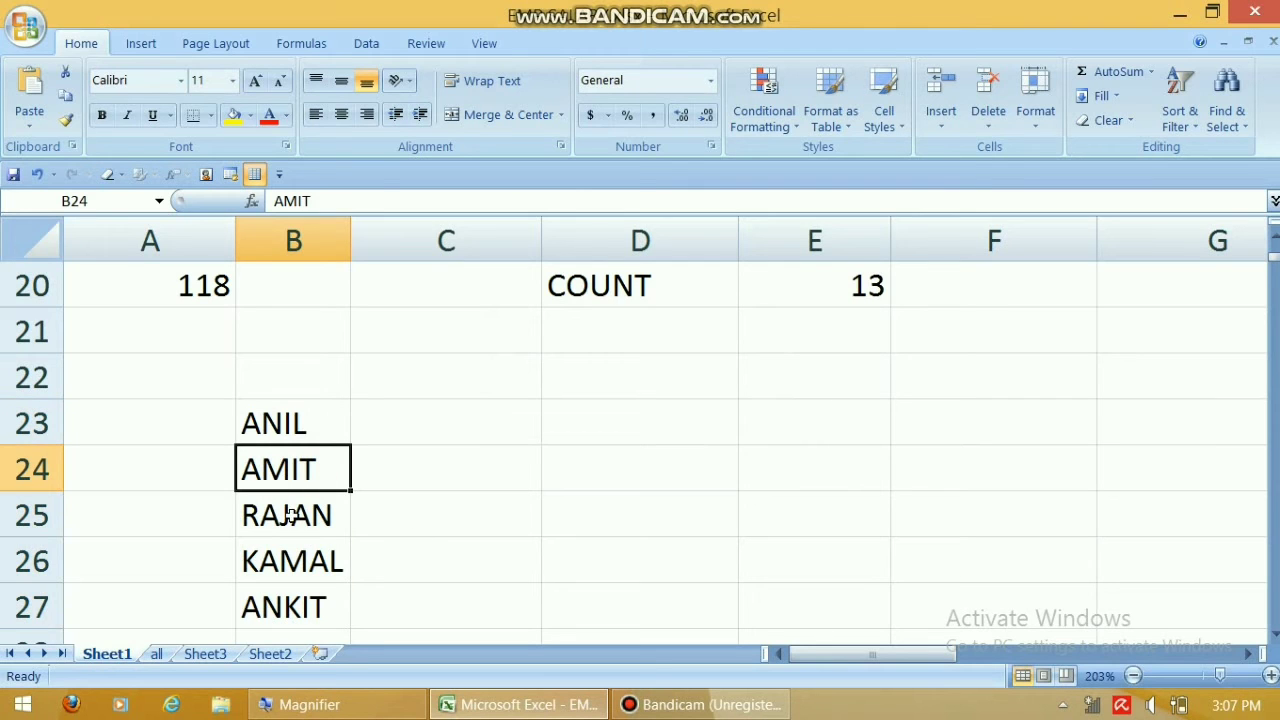
click(289, 515)
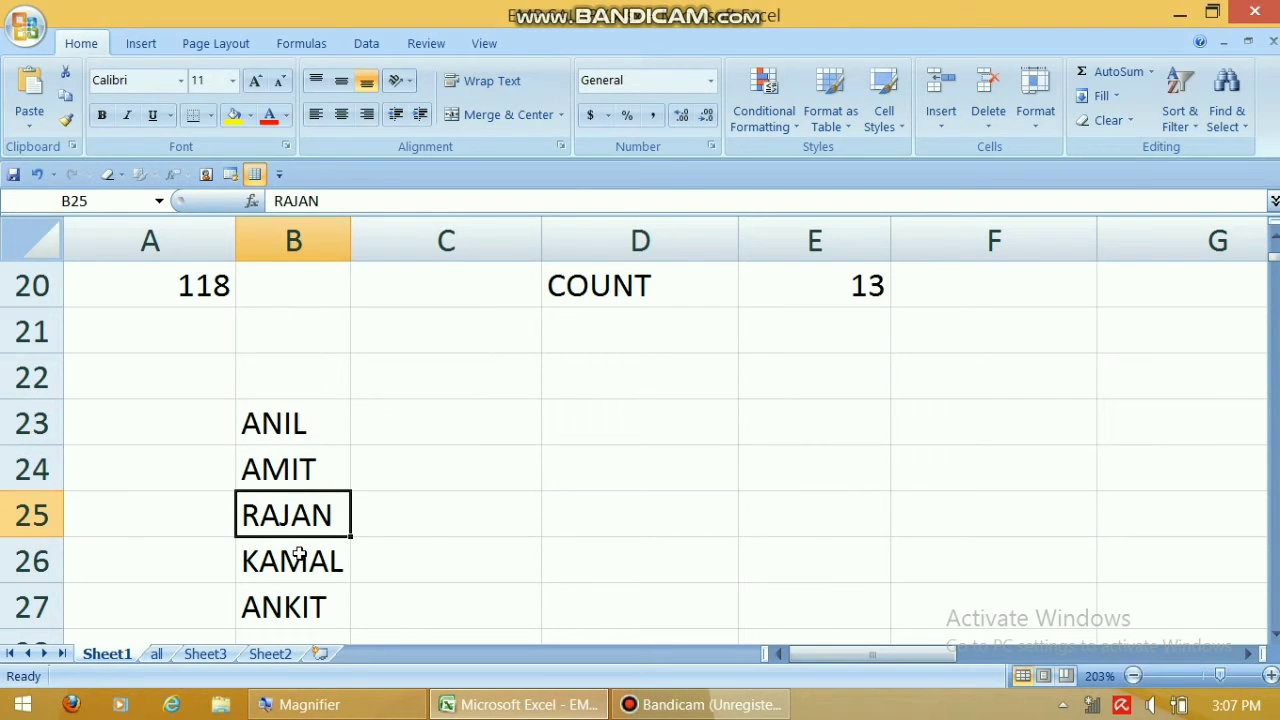
click(299, 555)
click(298, 605)
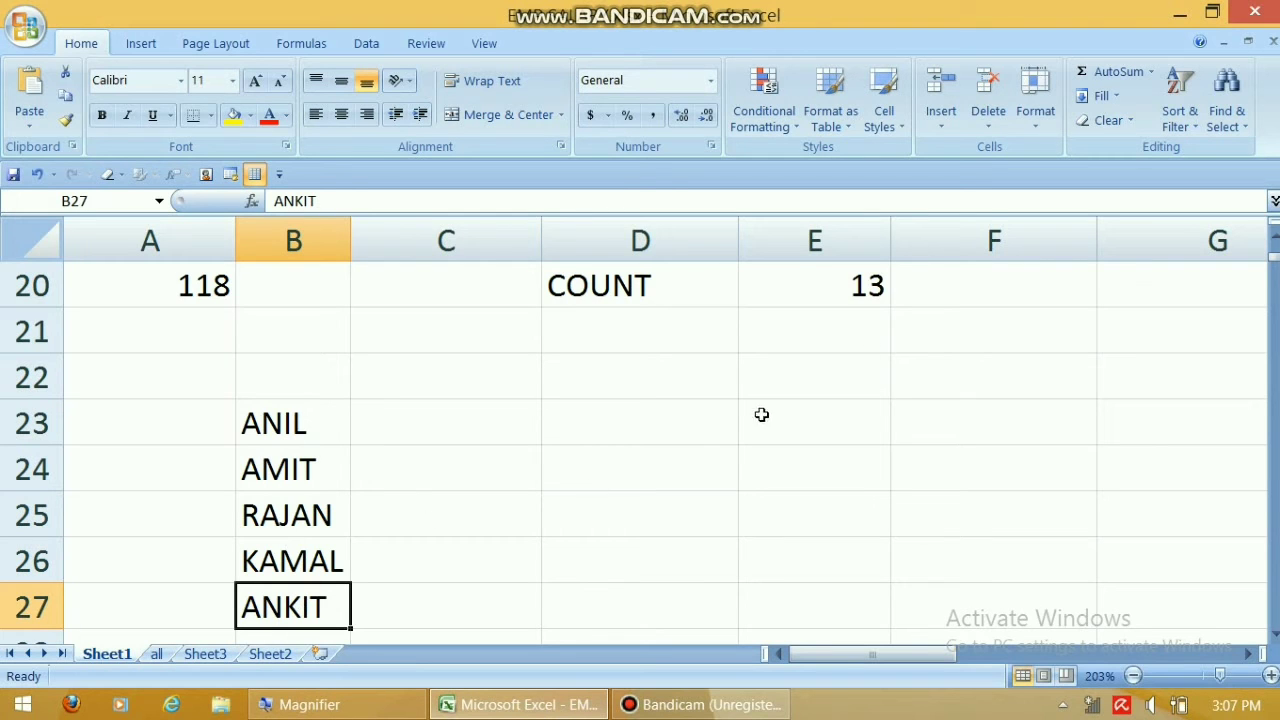
click(1113, 94)
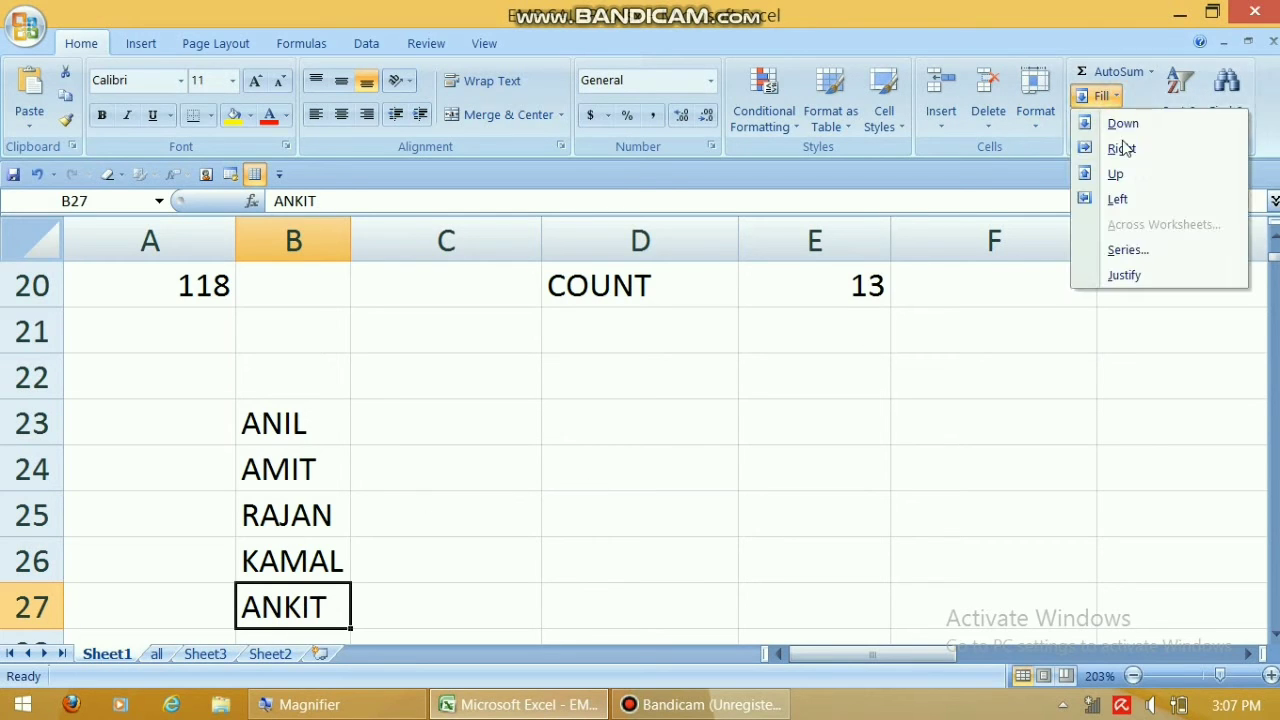
click(971, 426)
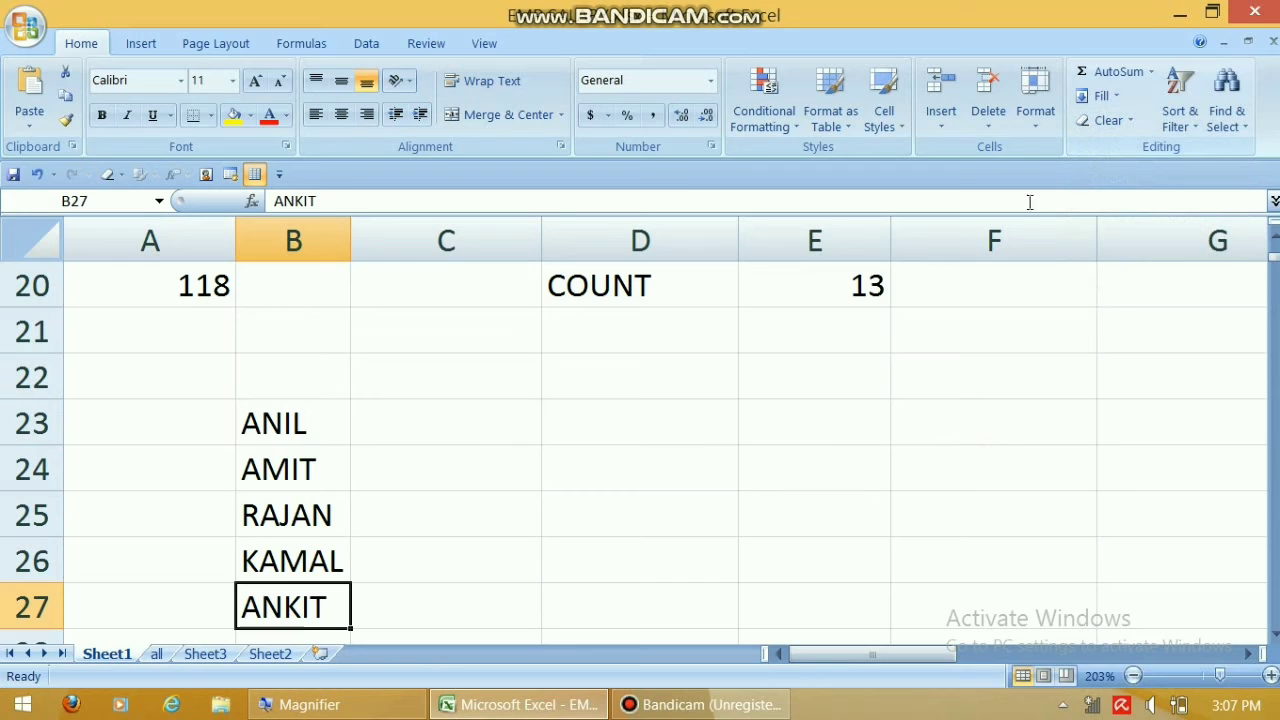
Format the names in cells B23:B26 with a red font colour and a yellow fill.
drag(303, 428, 305, 566)
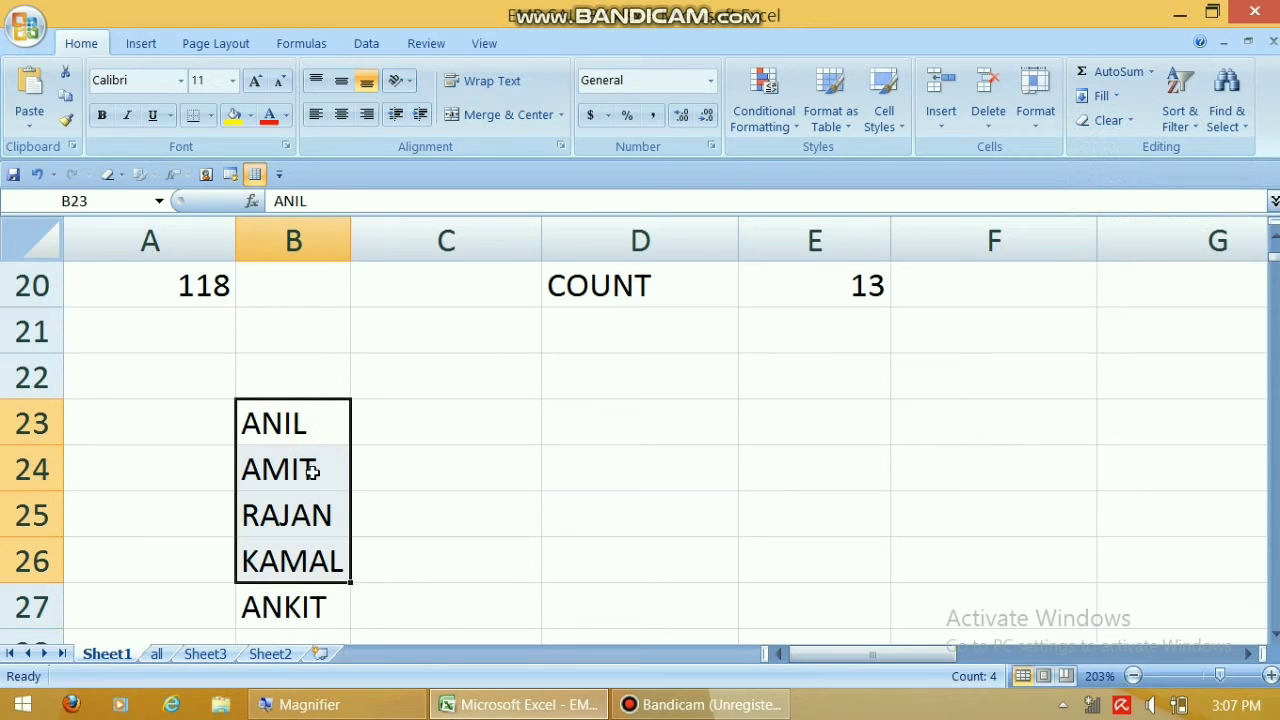
click(267, 116)
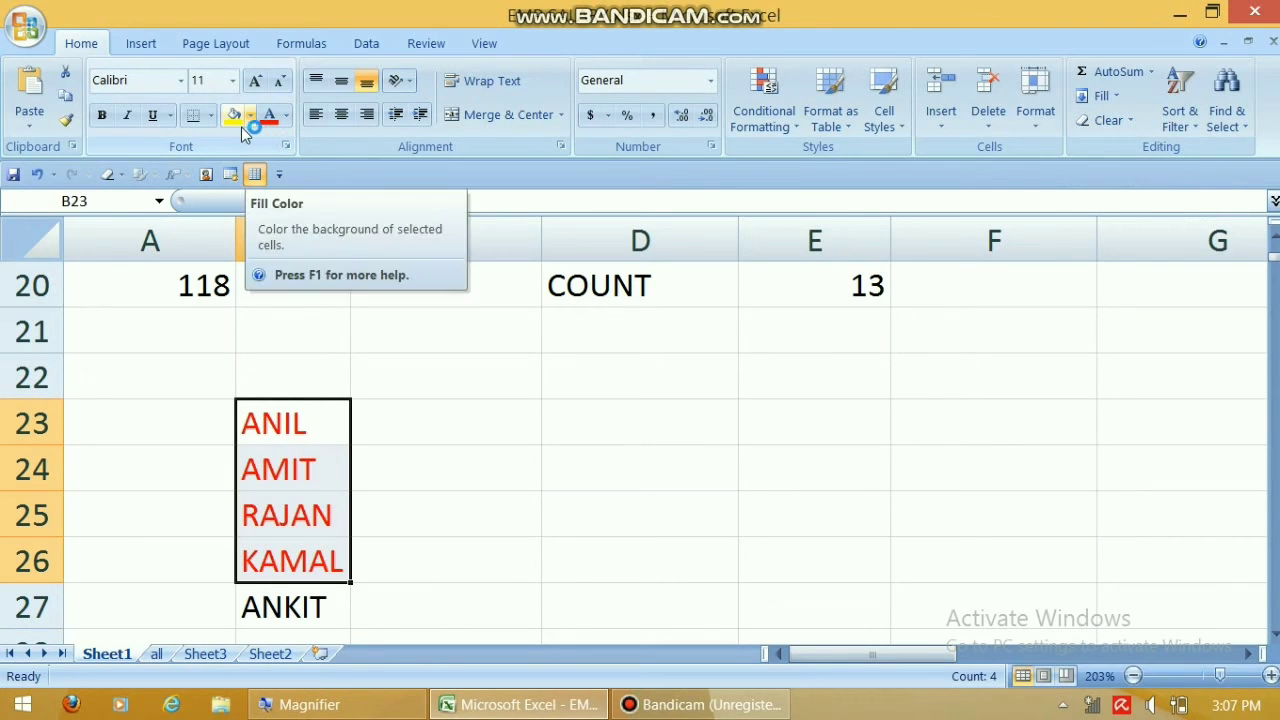
click(236, 116)
click(356, 525)
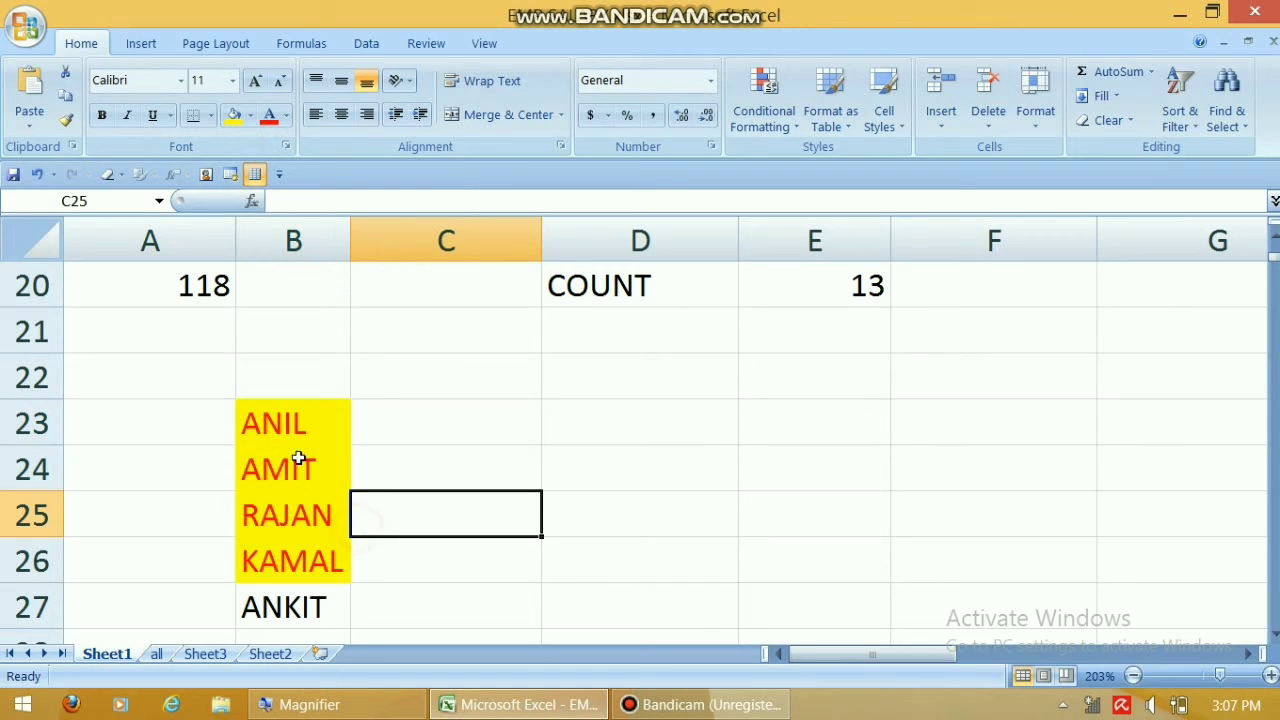
Remove both the contents and the formatting of cells B23:B24 with Clear All.
click(305, 424)
drag(305, 424, 306, 466)
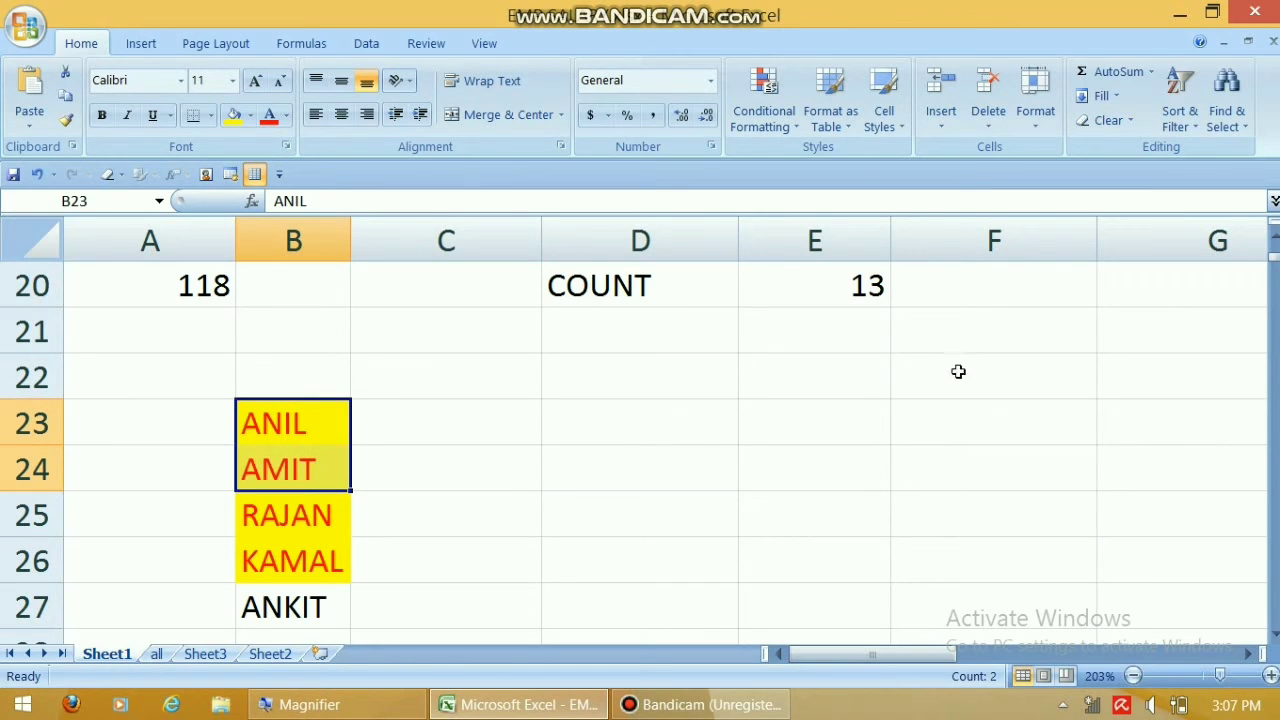
click(1121, 121)
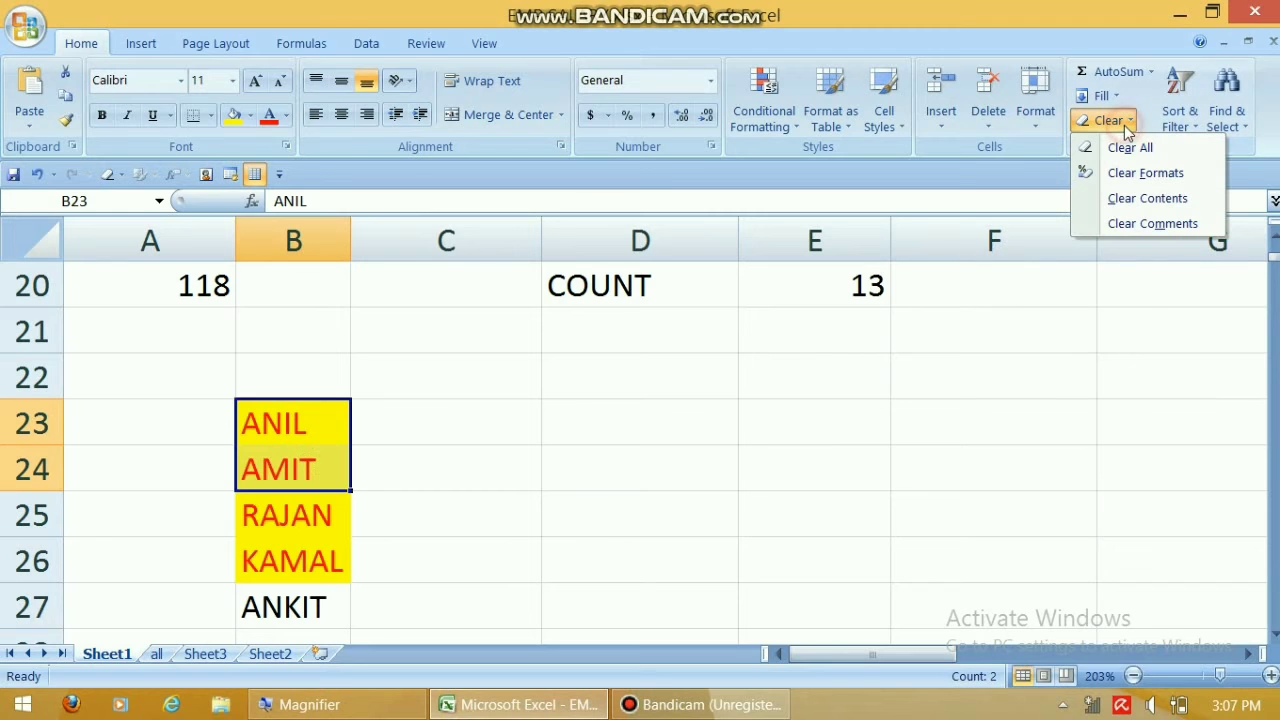
click(1127, 150)
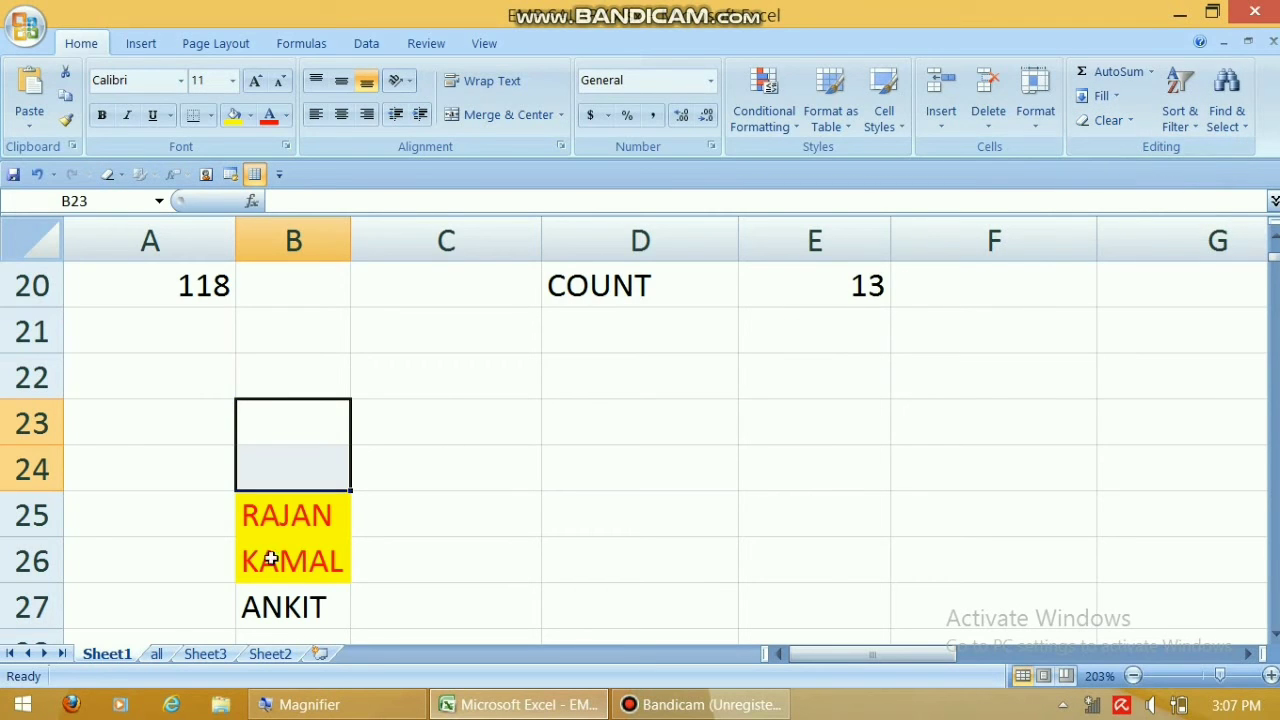
Remove only the formatting from the name in cell B25 with Clear Formats.
click(326, 514)
click(1110, 121)
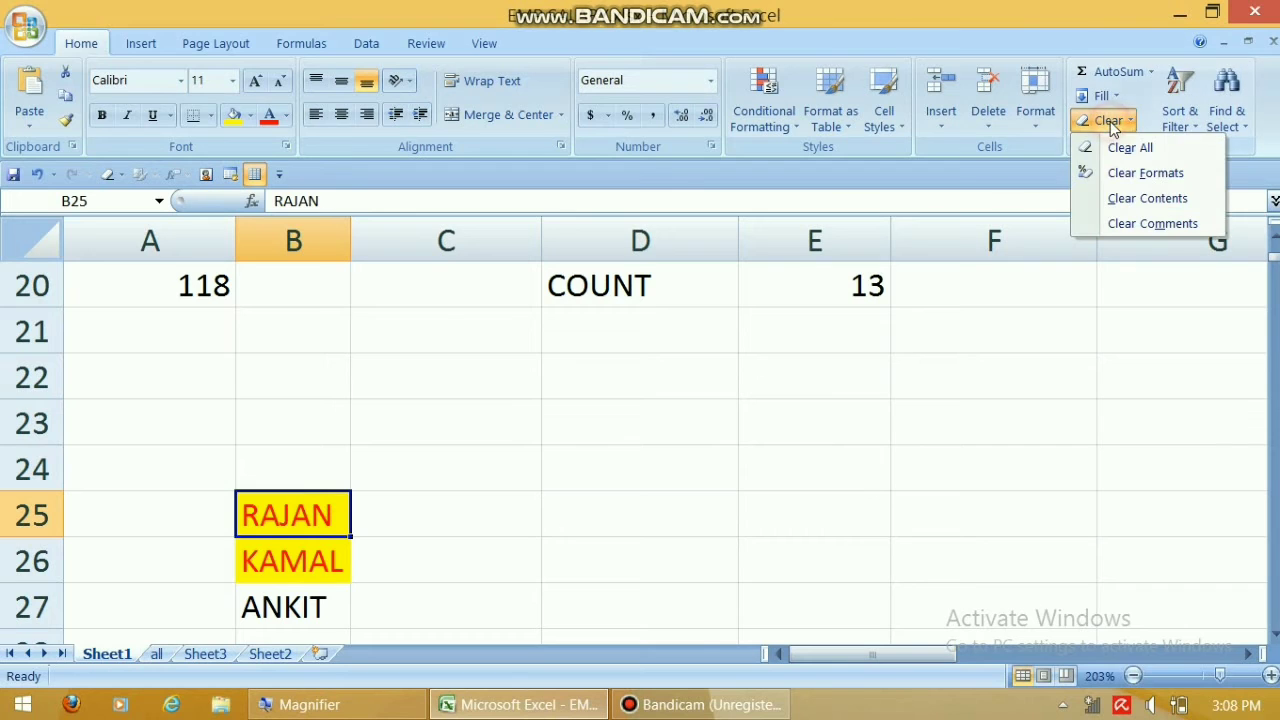
click(1140, 175)
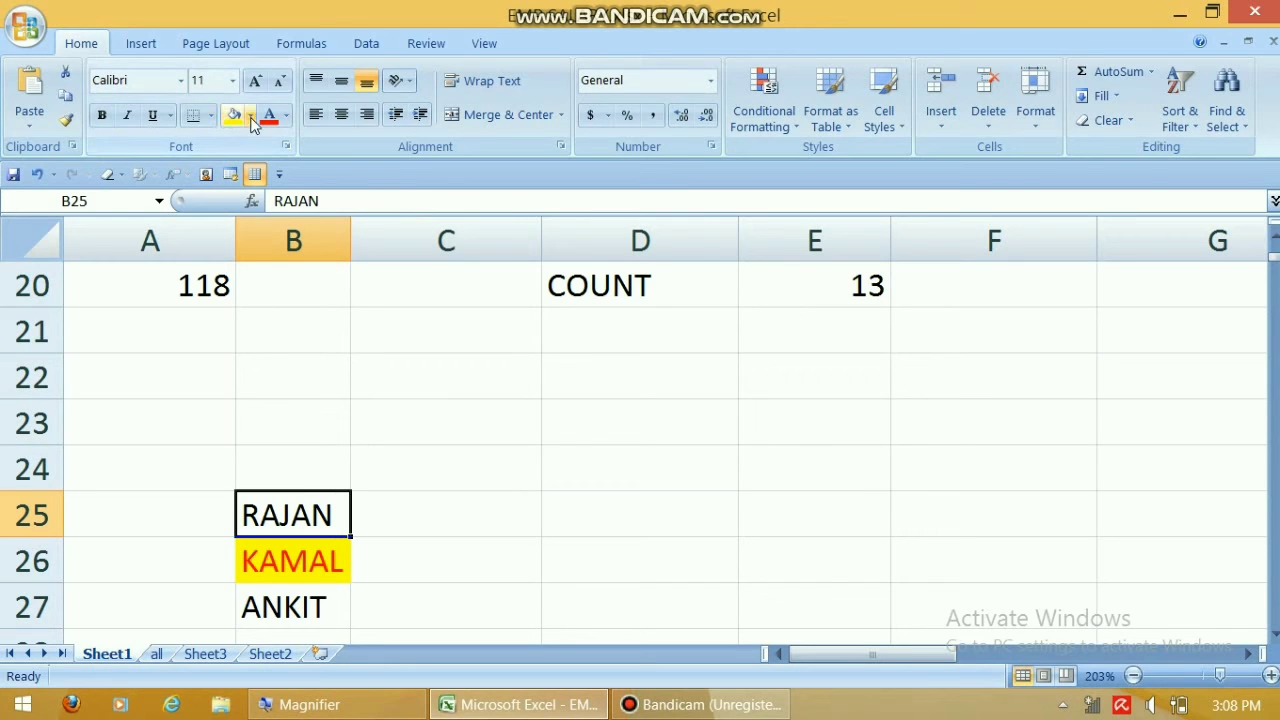
click(314, 386)
Remove only the text from the yellow cell B26 with Clear Contents.
click(307, 561)
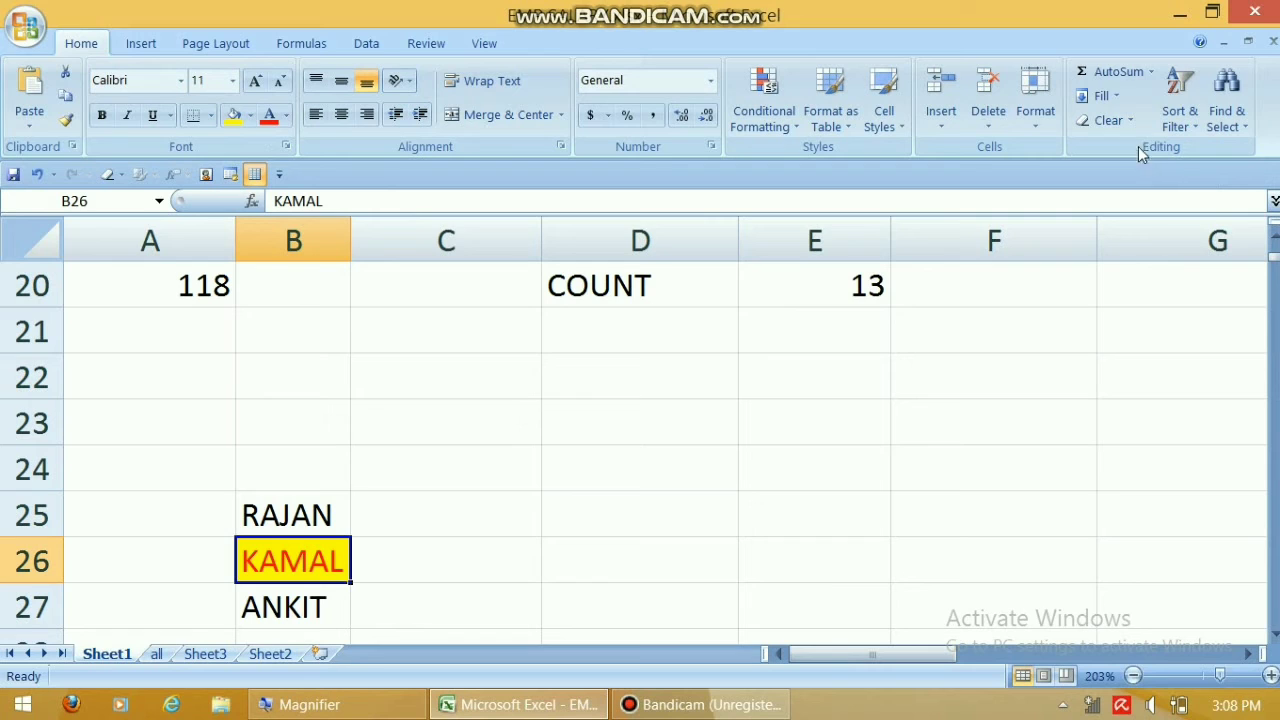
click(1128, 120)
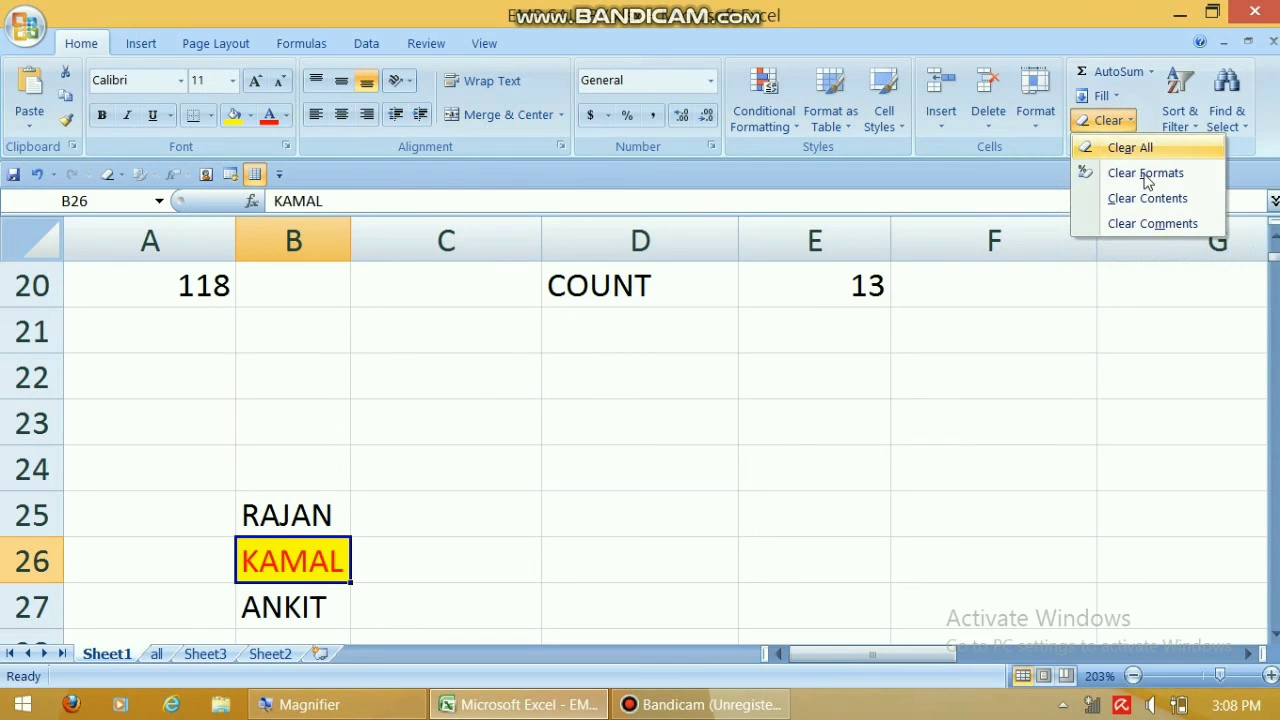
click(1150, 198)
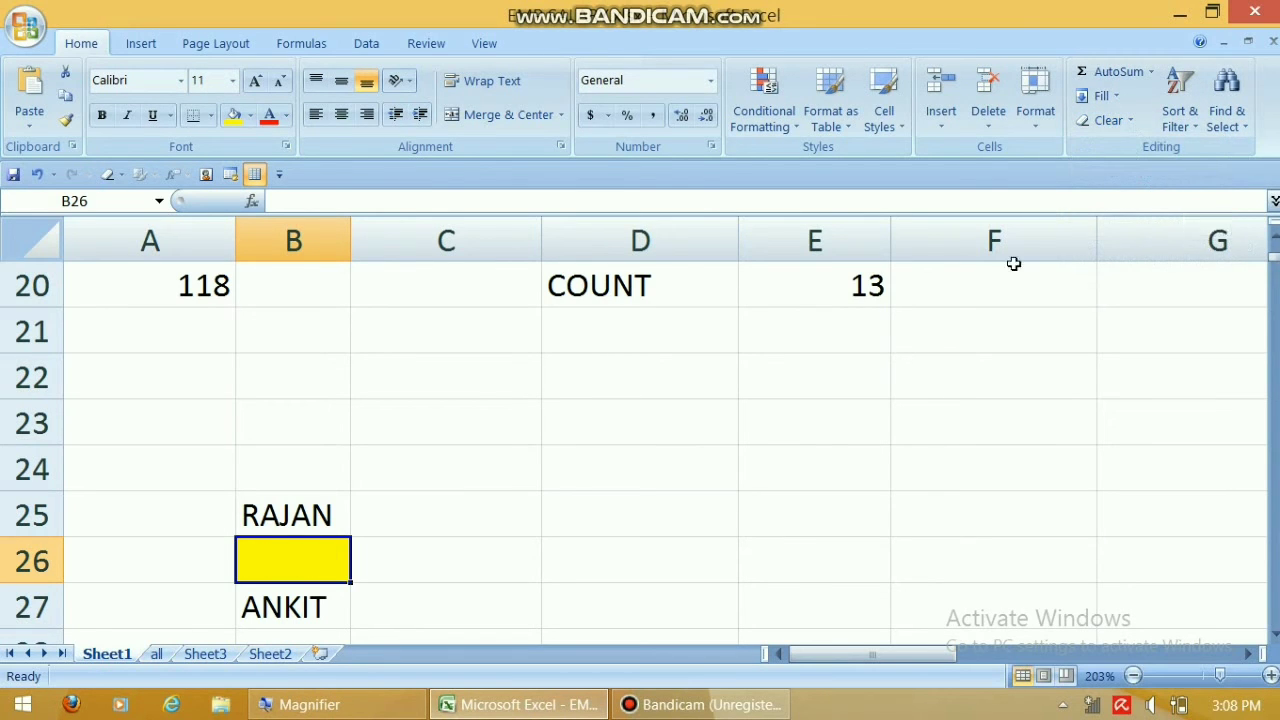
Enter DFDF in cell B26 to test whether its formatting is kept.
click(368, 597)
click(300, 565)
text(DFDF)
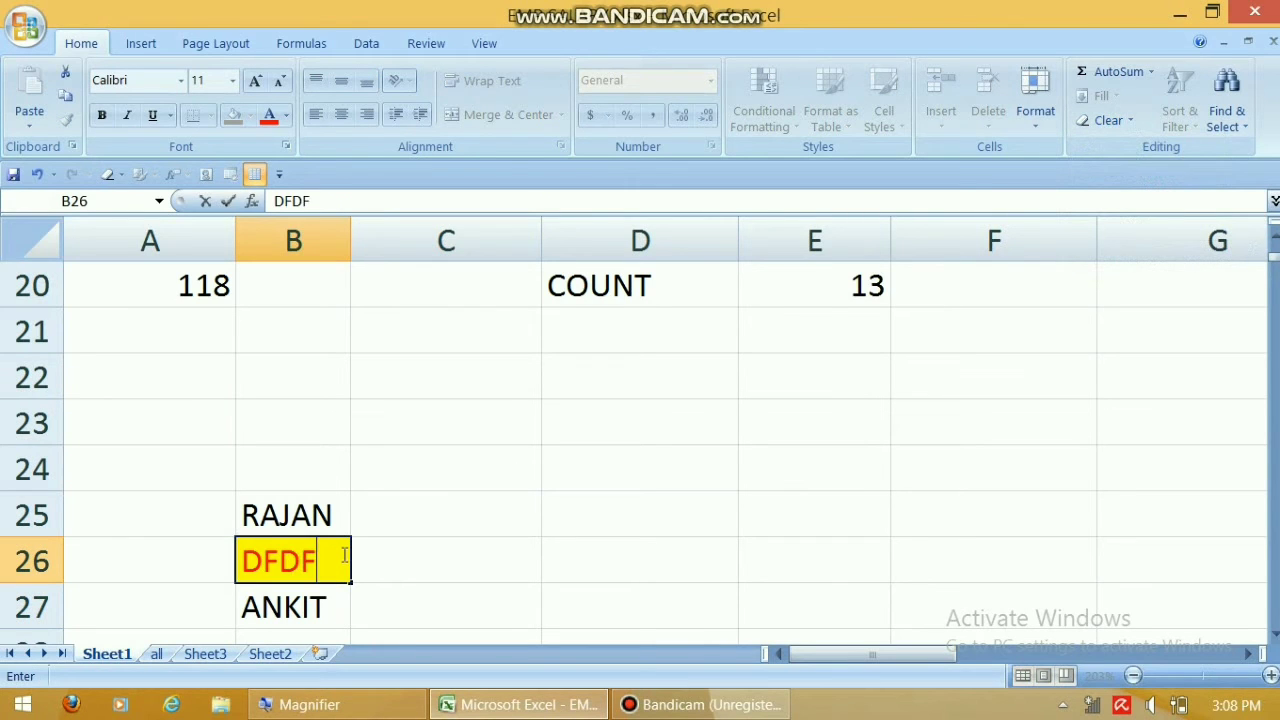
click(374, 560)
Remove all contents and formatting from cells B25:B27 with Clear All.
click(1110, 124)
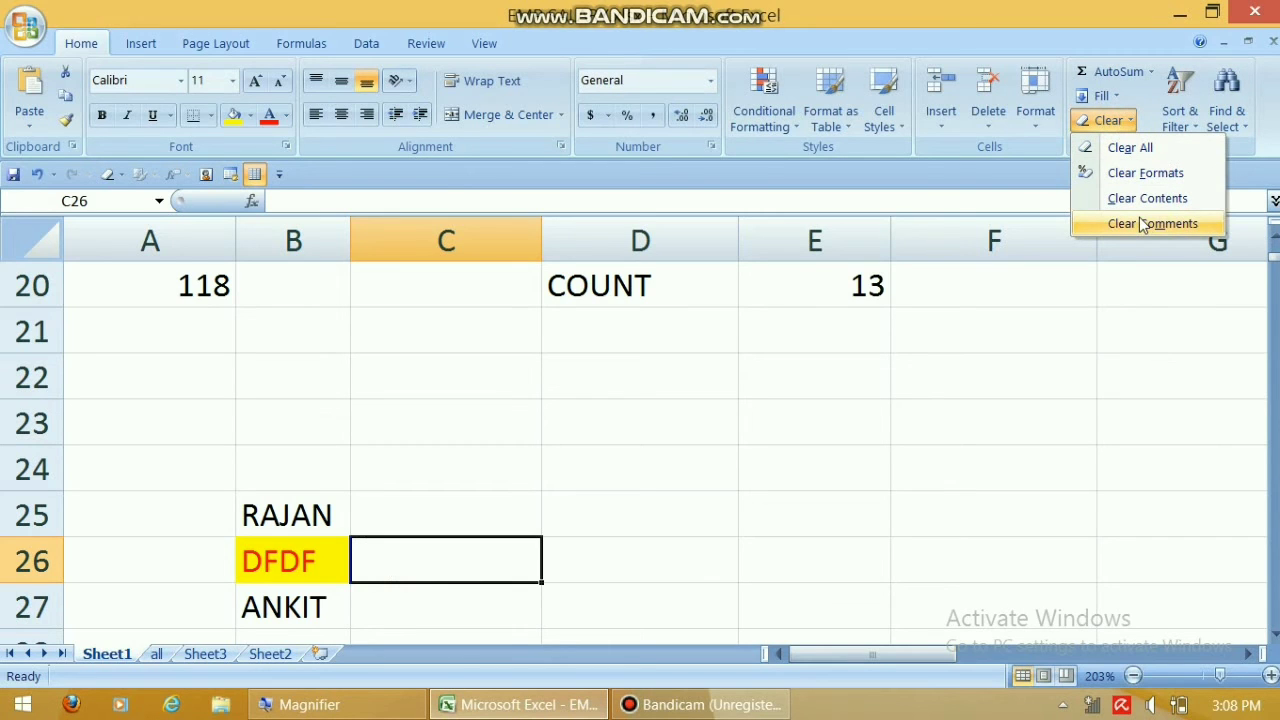
click(318, 514)
drag(318, 514, 323, 608)
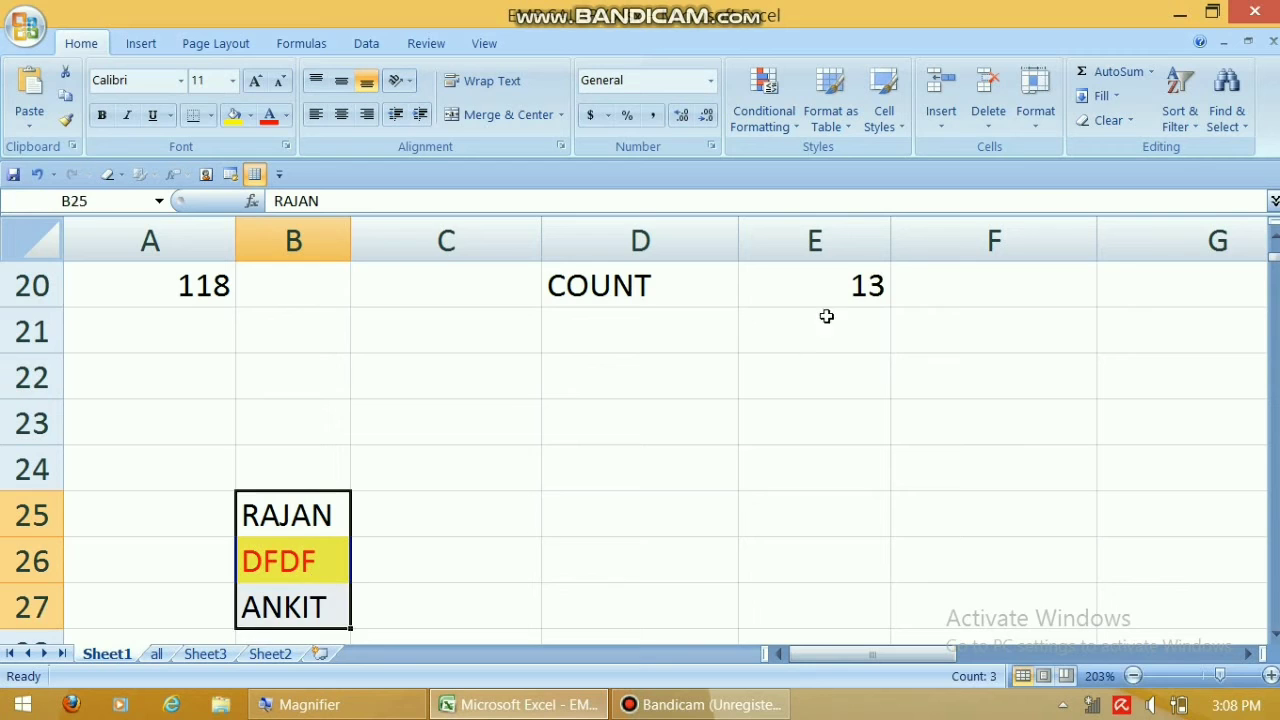
click(1100, 120)
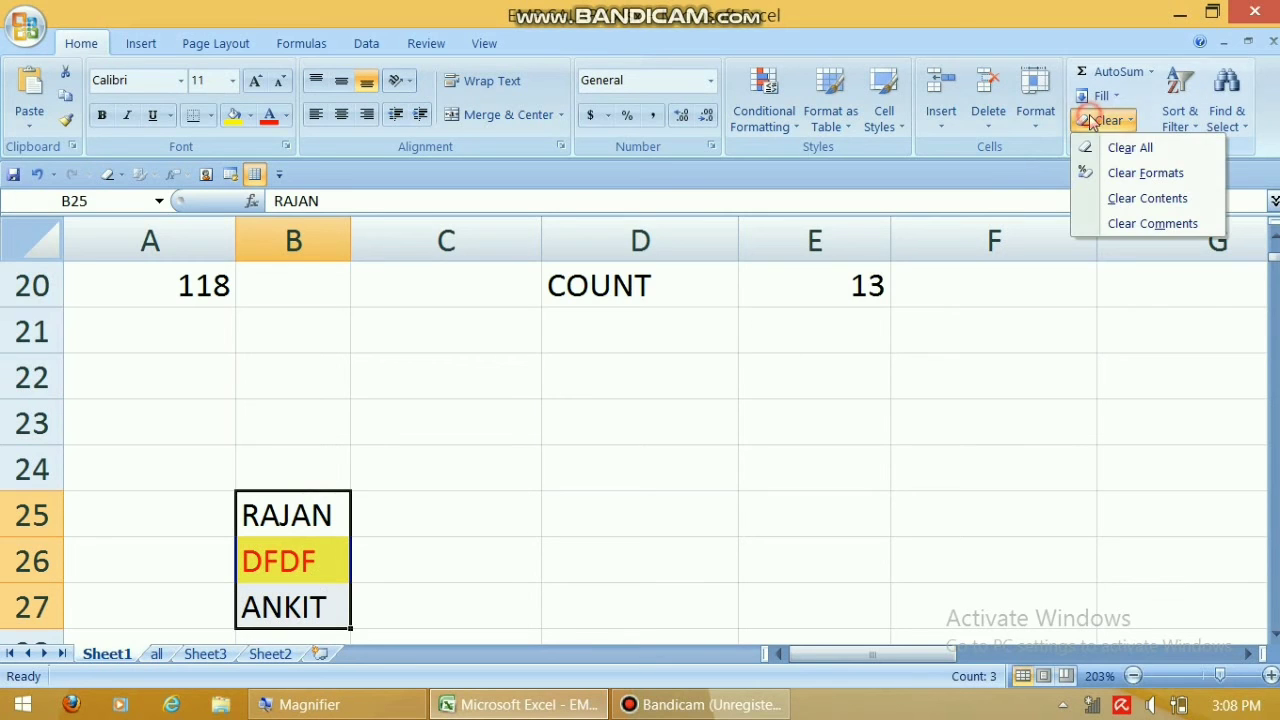
click(1130, 148)
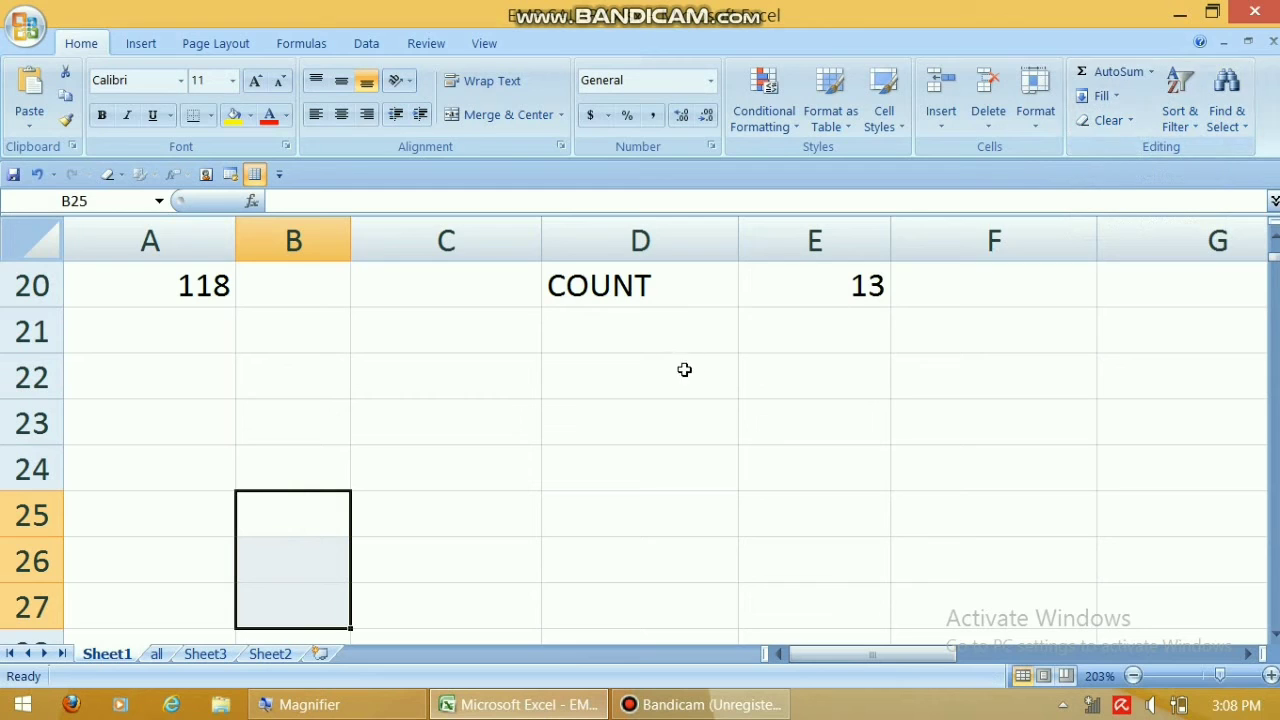
click(539, 345)
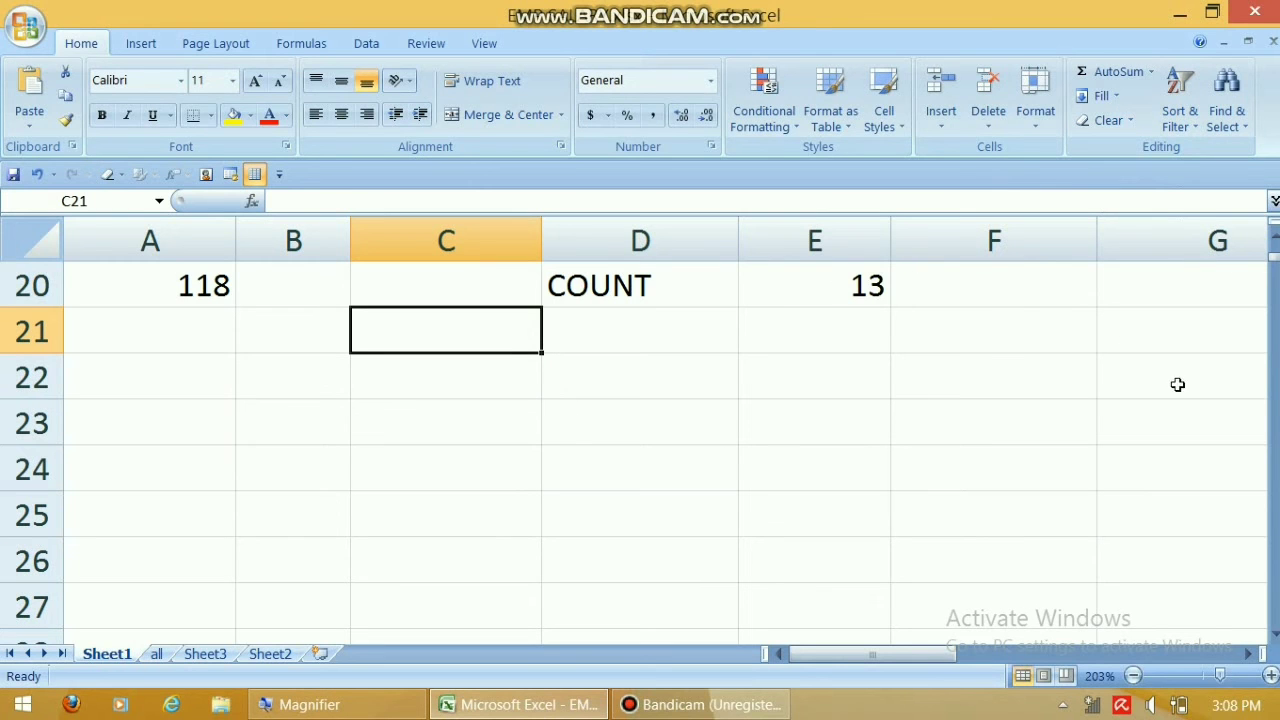
Try sorting the salary report by the BASIC column from smallest to largest, and undo the sort.
click(1273, 234)
click(1273, 234)
click(1273, 234)
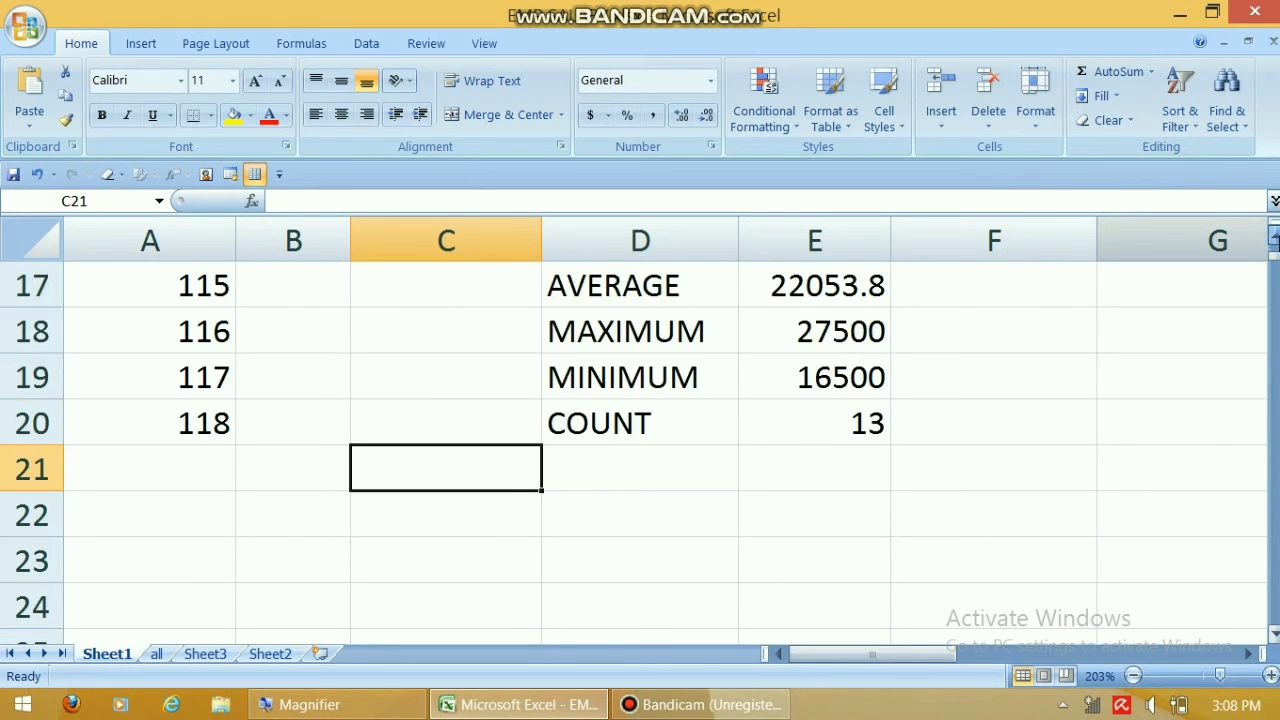
scroll(1273, 236, up, 2)
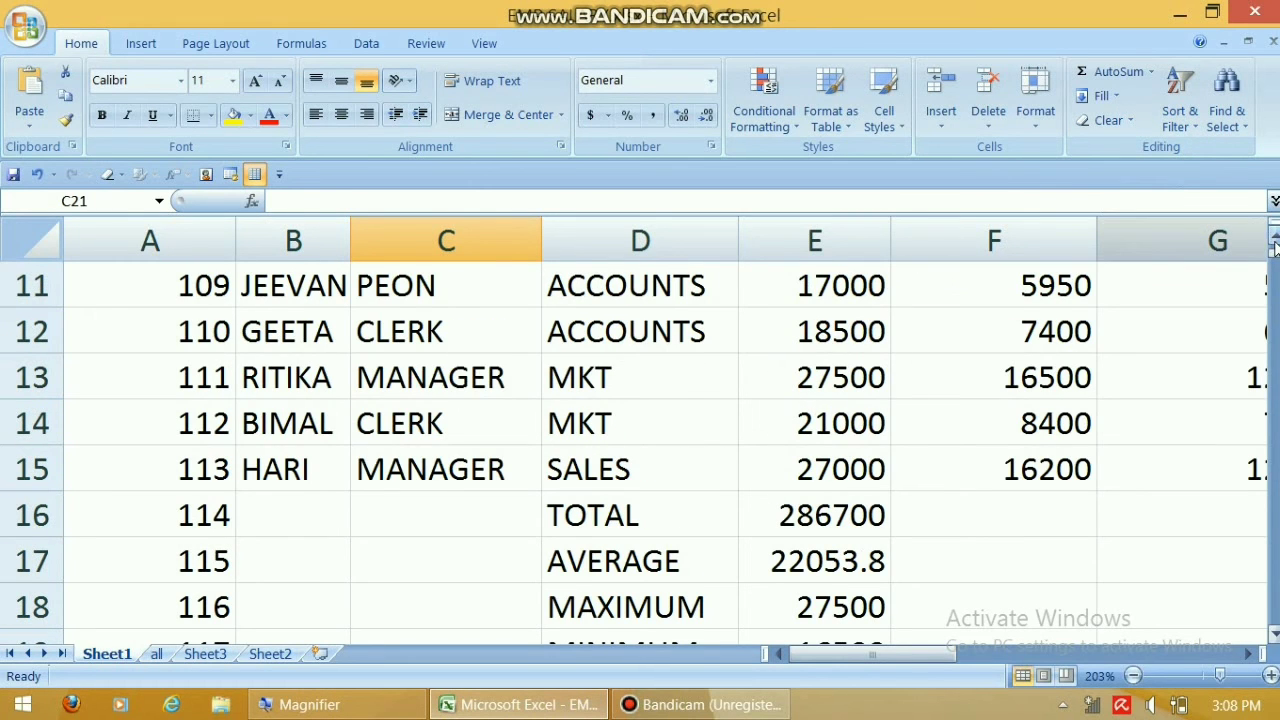
scroll(1273, 240, up, 4)
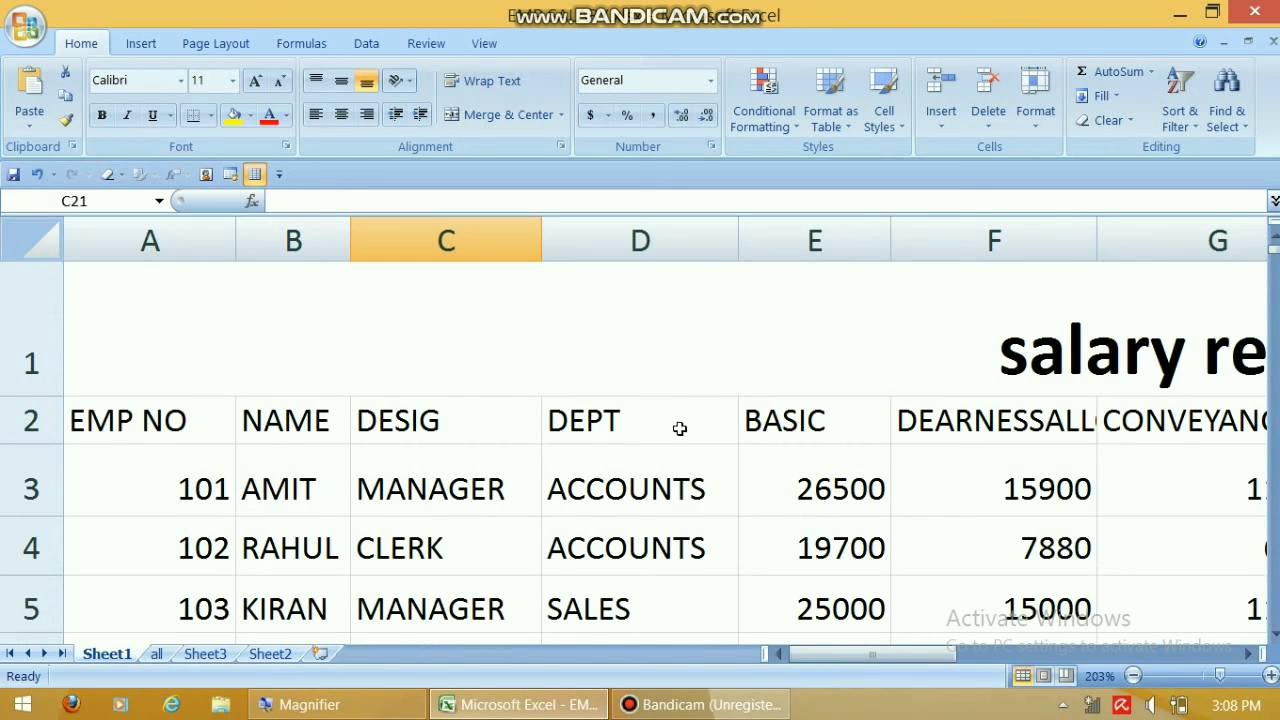
click(855, 520)
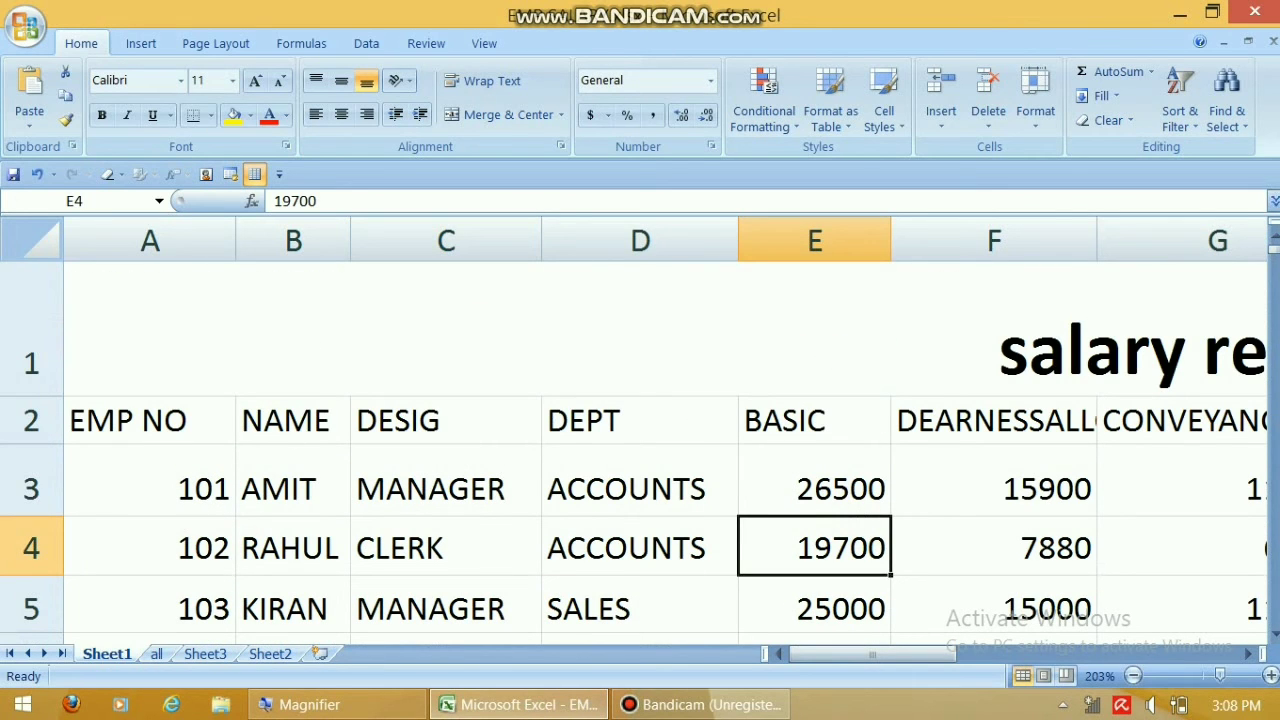
click(1186, 118)
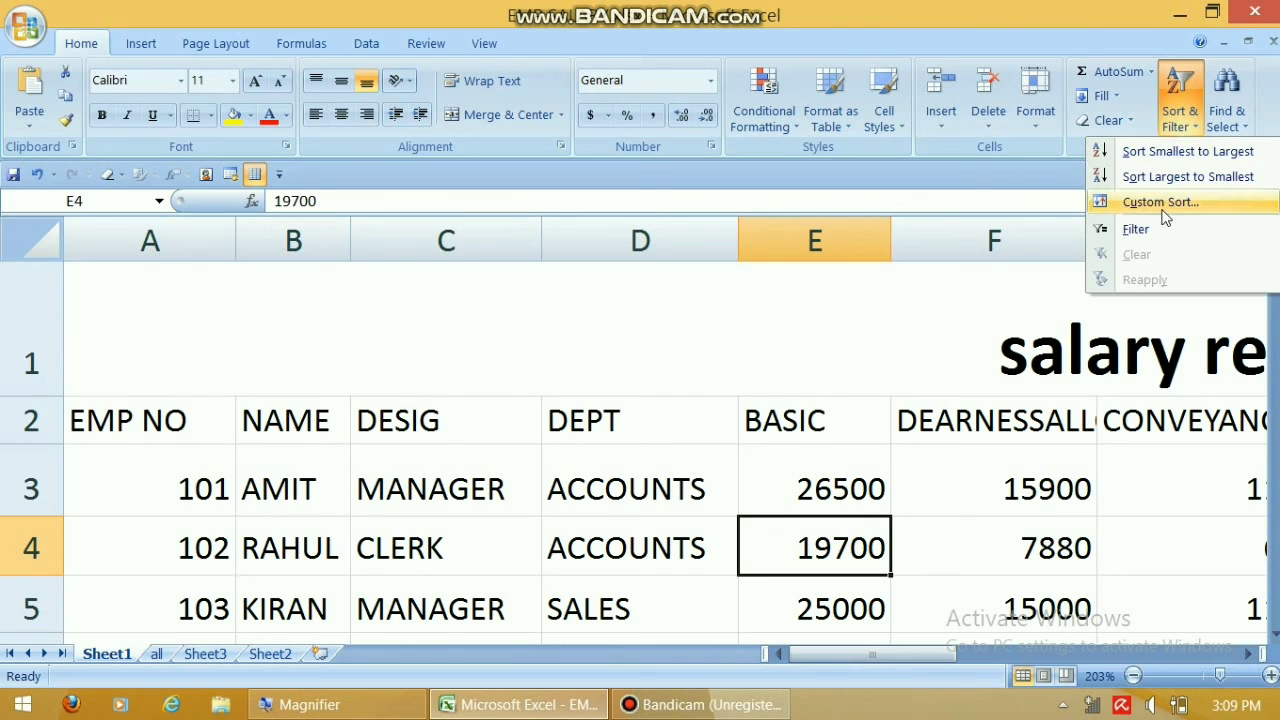
click(1160, 151)
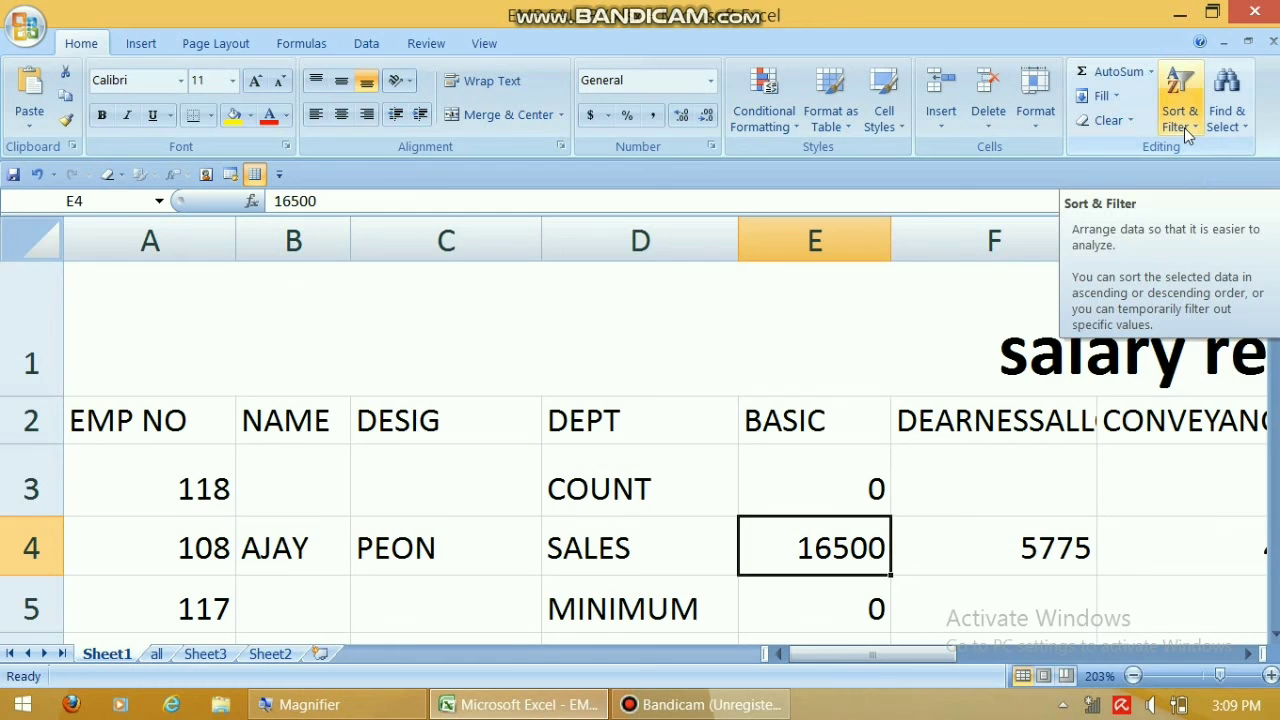
key(ctrl+z)
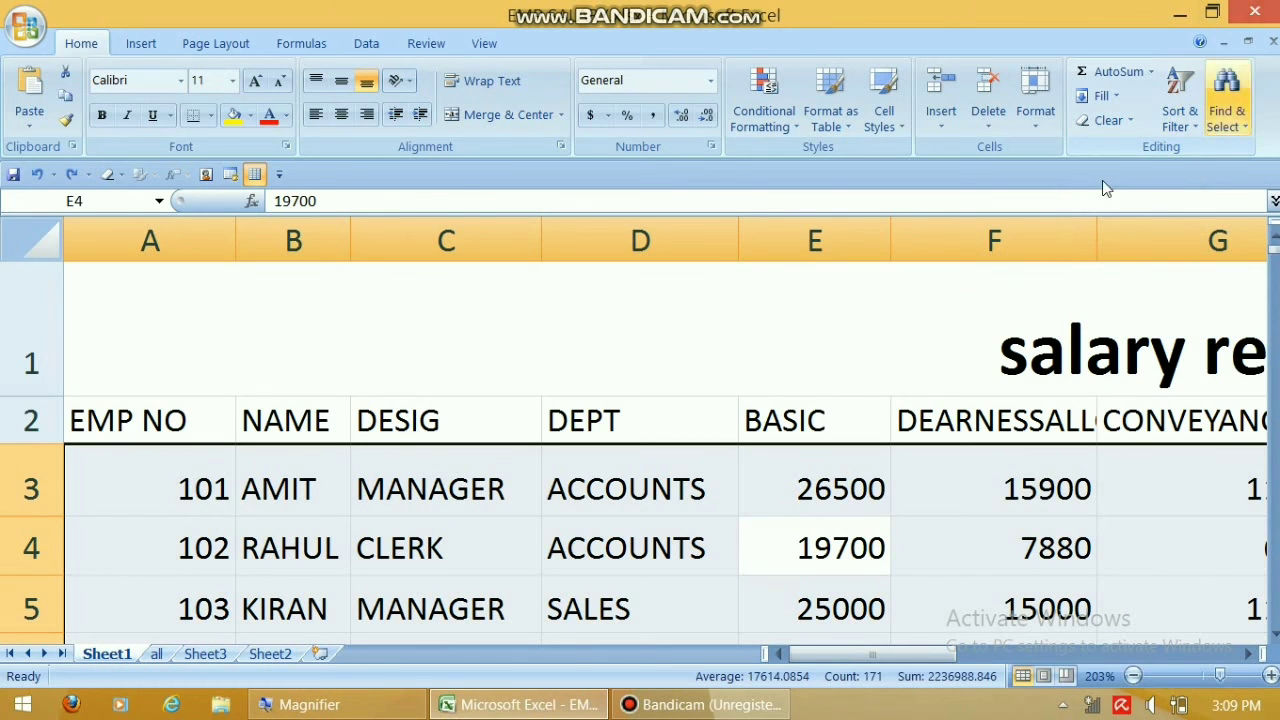
Sort the salary table from its EMP NO header in A2 down to row 15, excluding the summary rows, from smallest to largest.
click(116, 420)
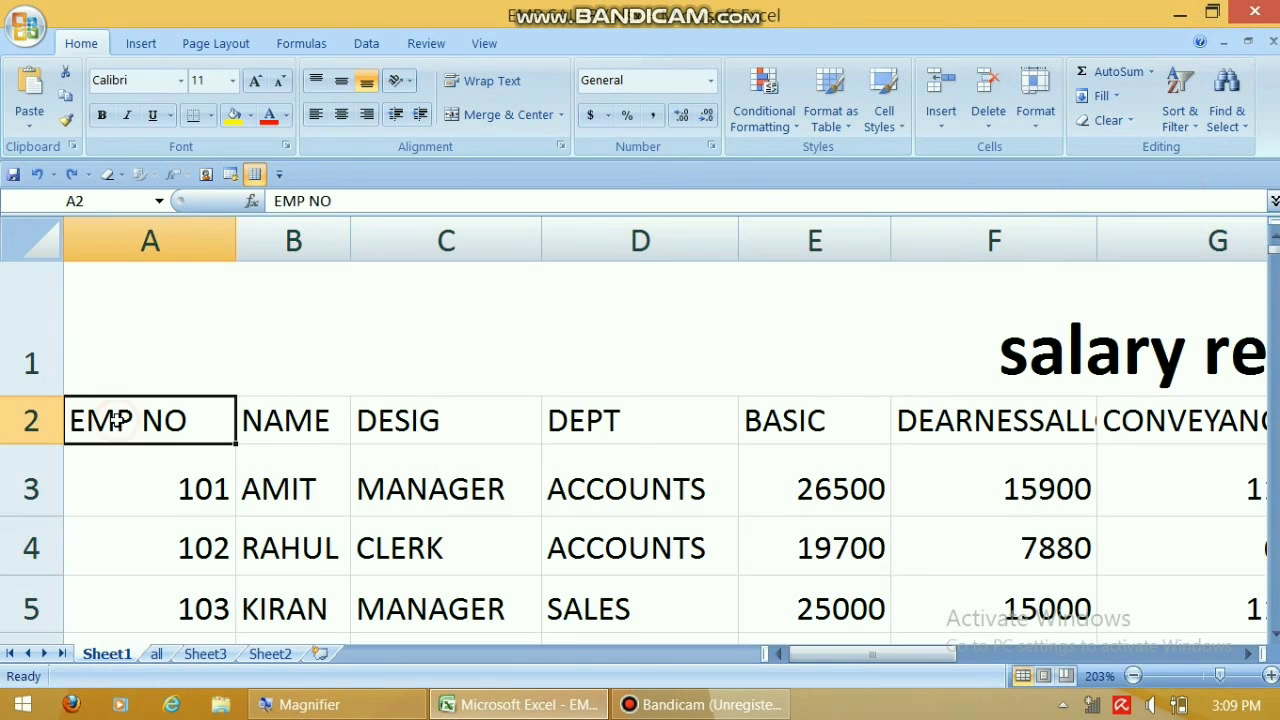
click(1095, 338)
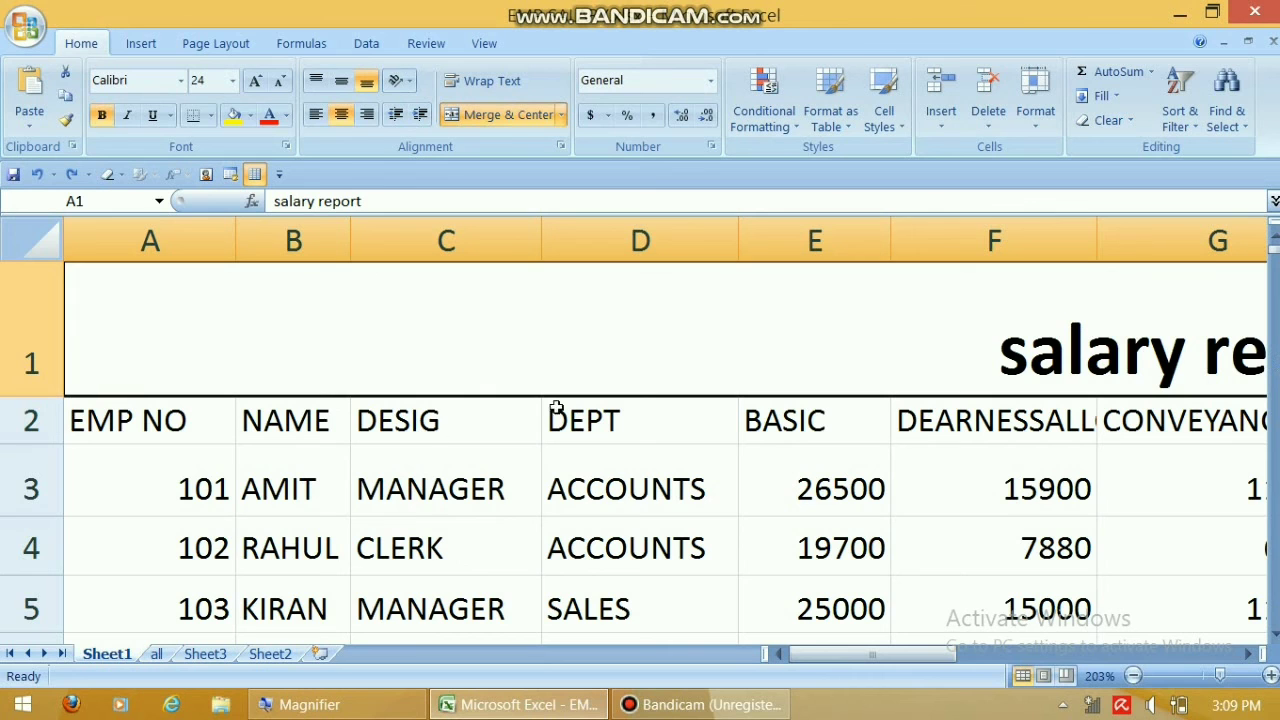
drag(153, 430, 1131, 343)
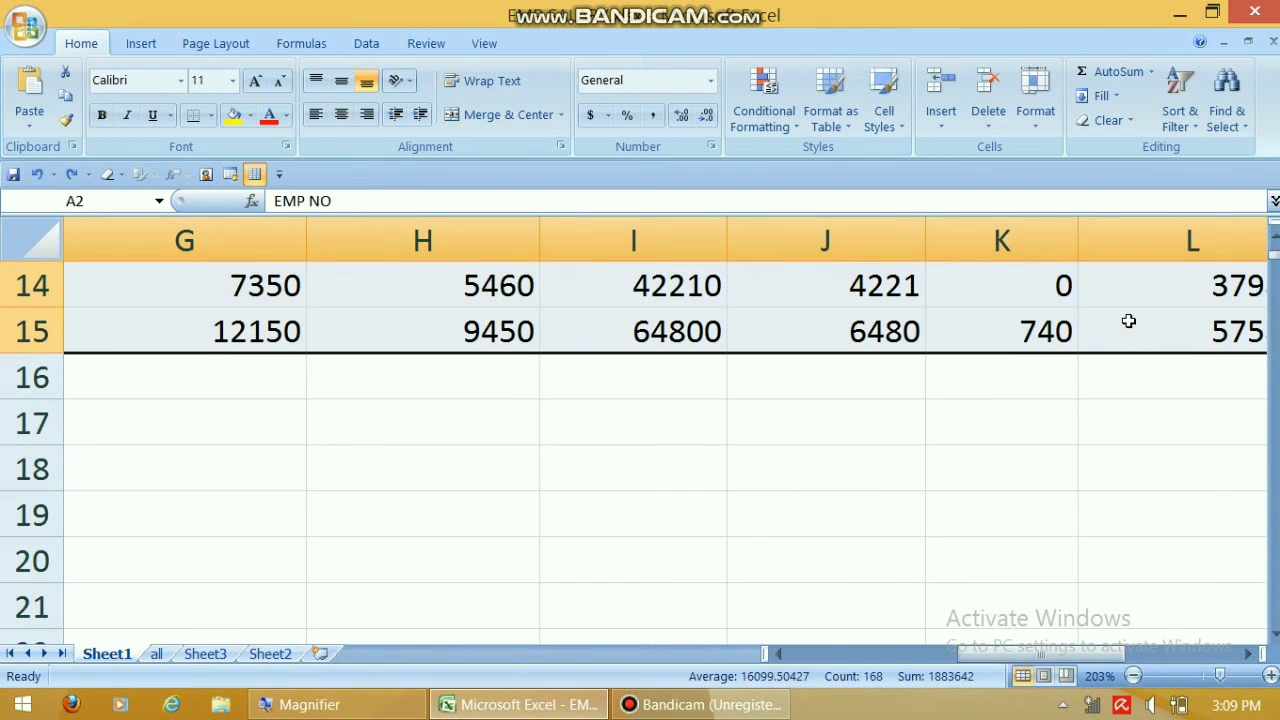
click(1180, 105)
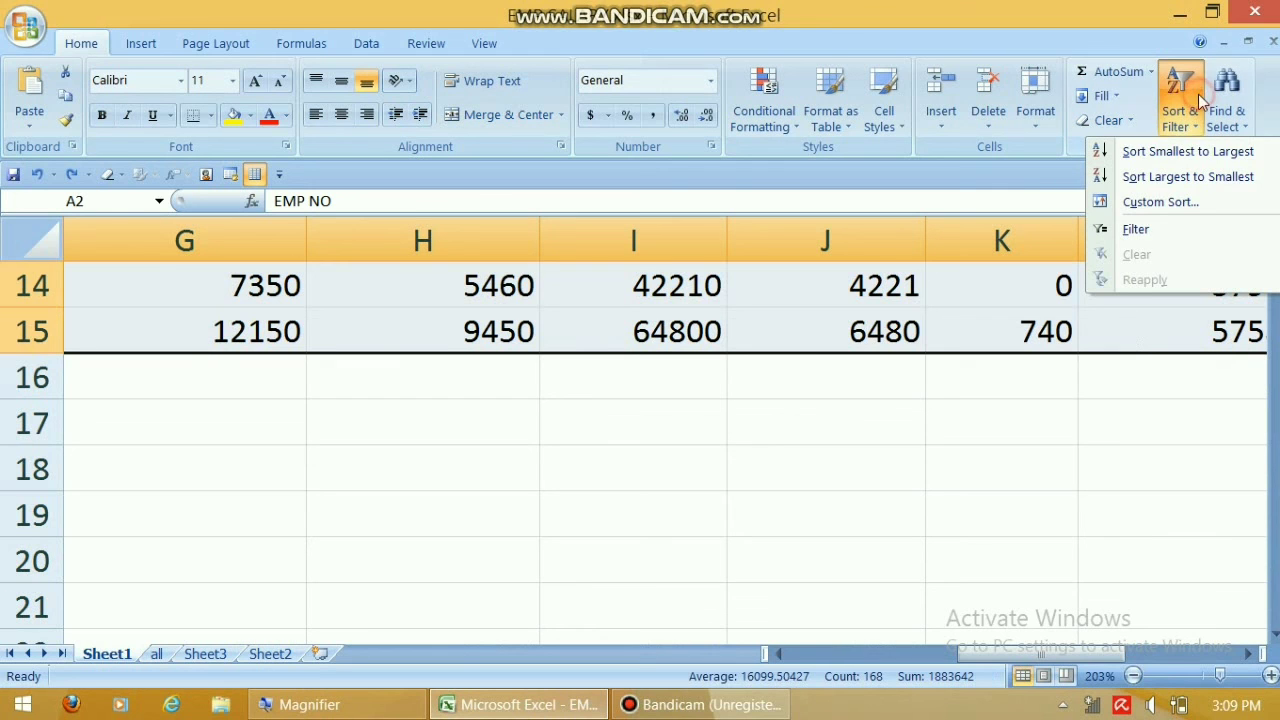
click(1180, 155)
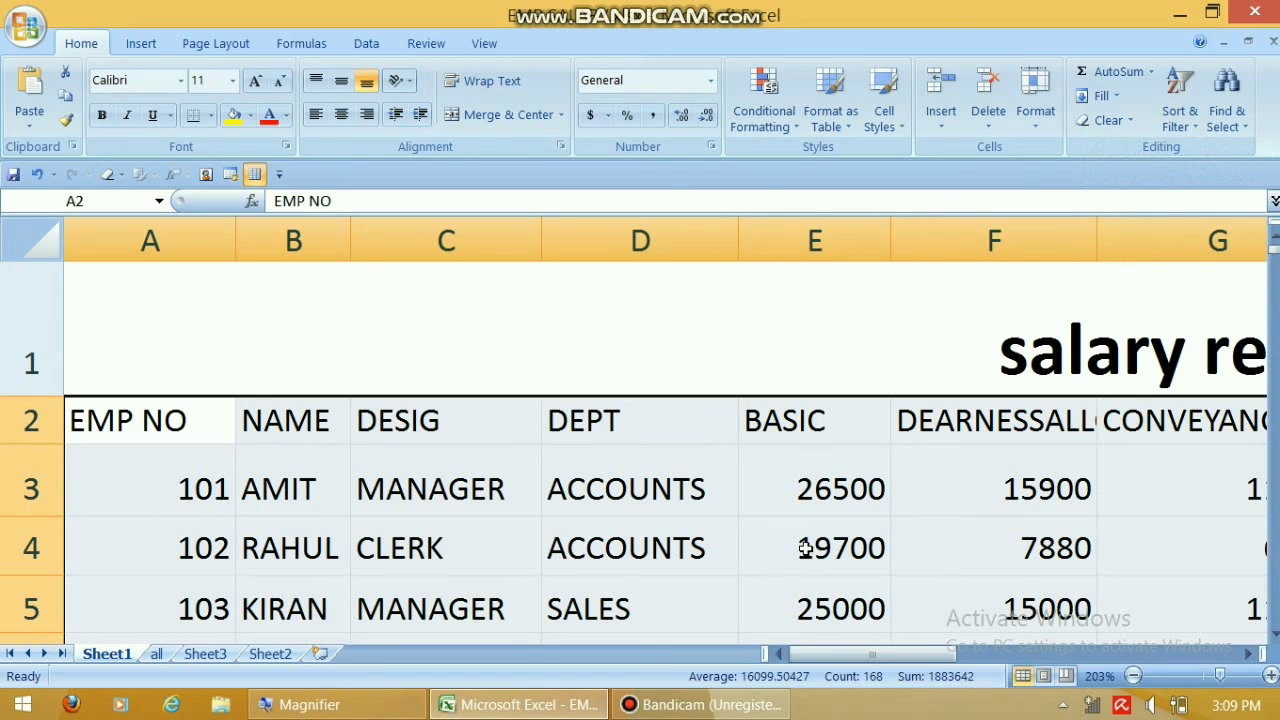
Delete the entire row holding the merged salary report title above the column headers.
click(1008, 365)
right_click(648, 366)
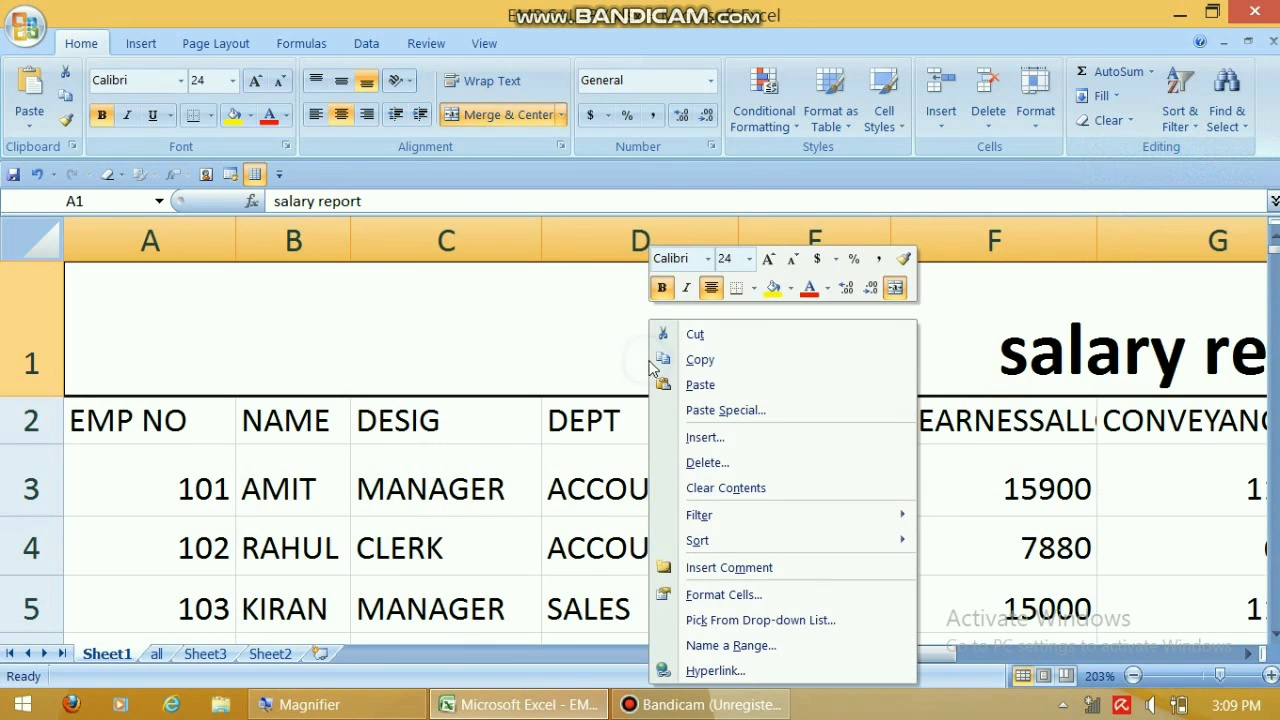
click(714, 466)
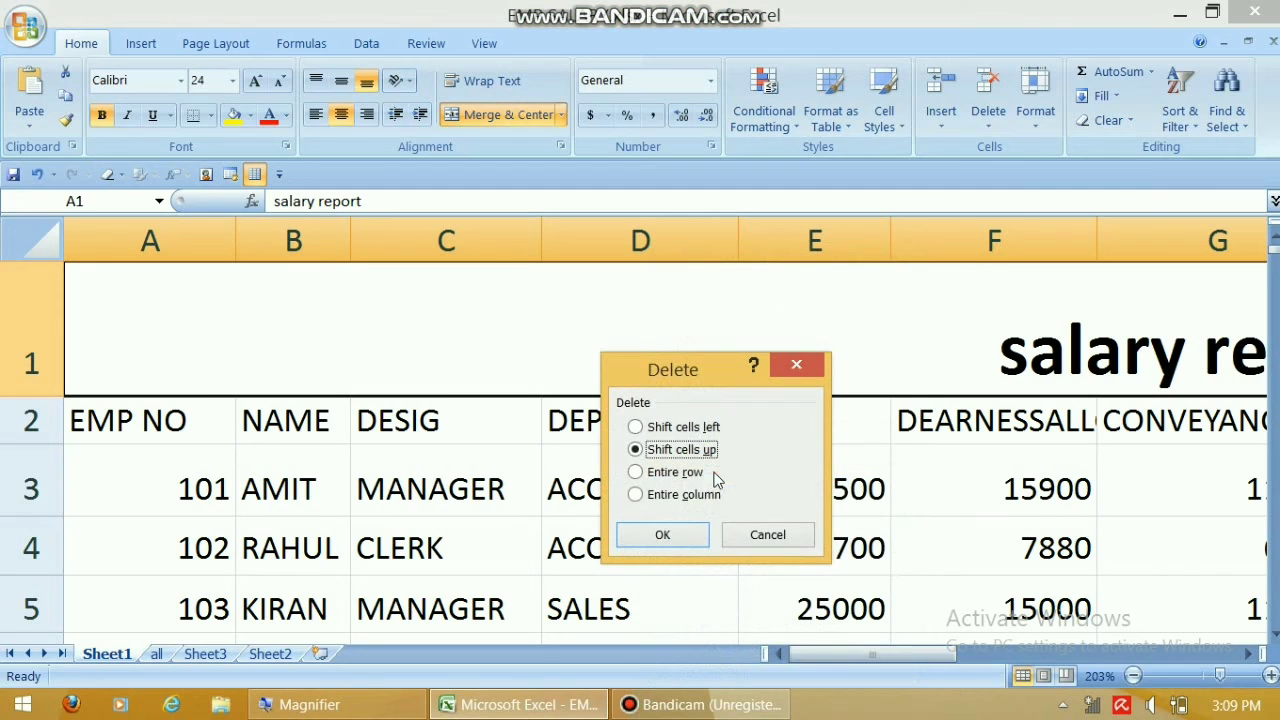
click(690, 474)
click(682, 537)
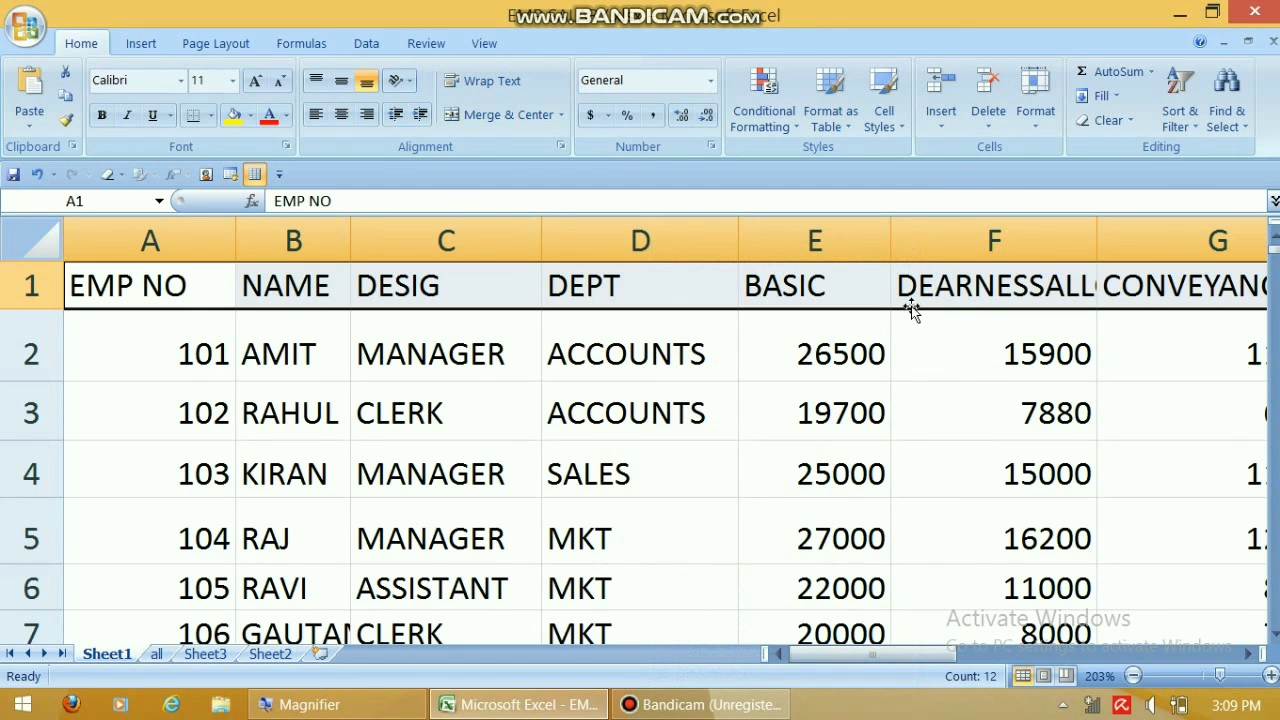
Sort the table by the BASIC column in ascending order, starting from its header cell E1.
click(931, 429)
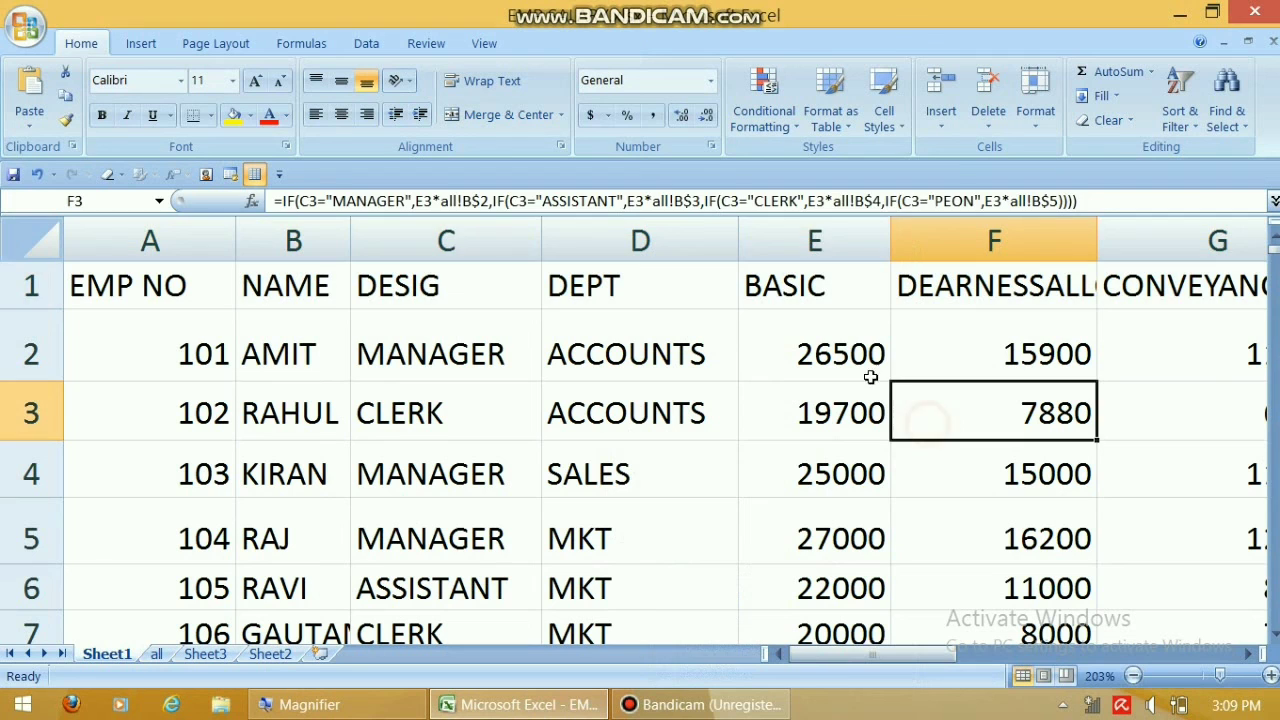
click(817, 288)
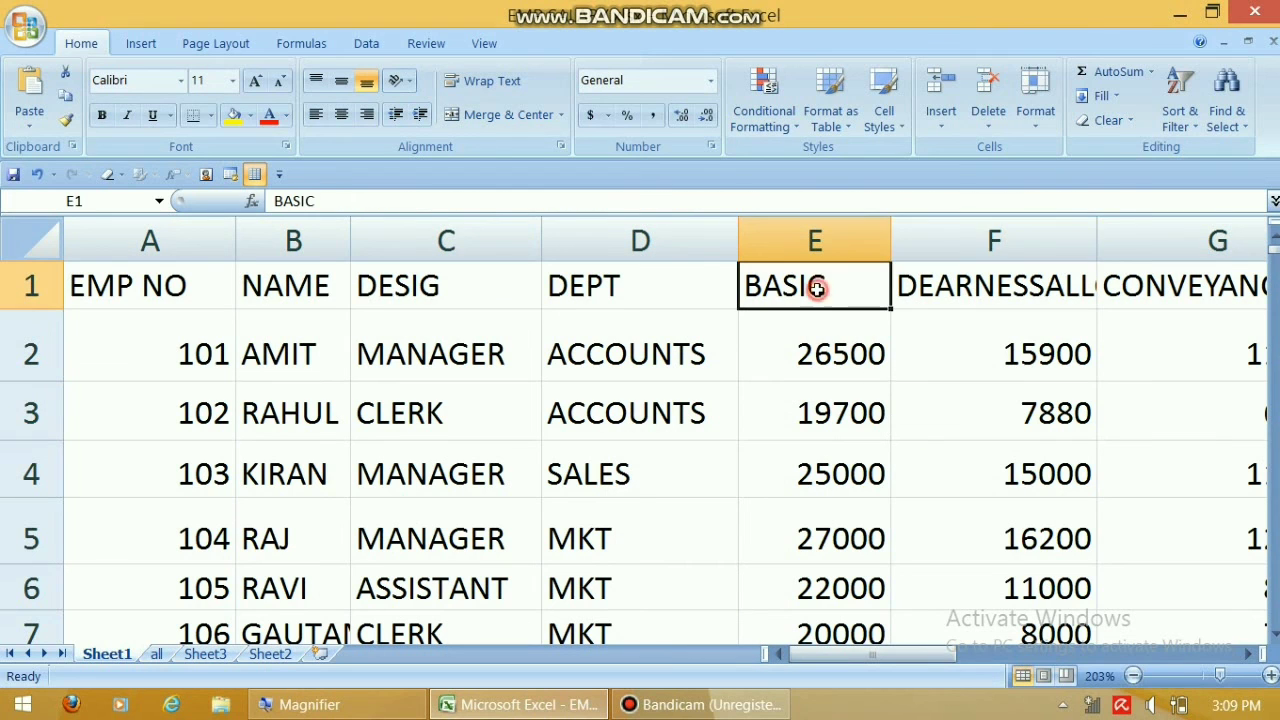
click(1180, 120)
click(1181, 150)
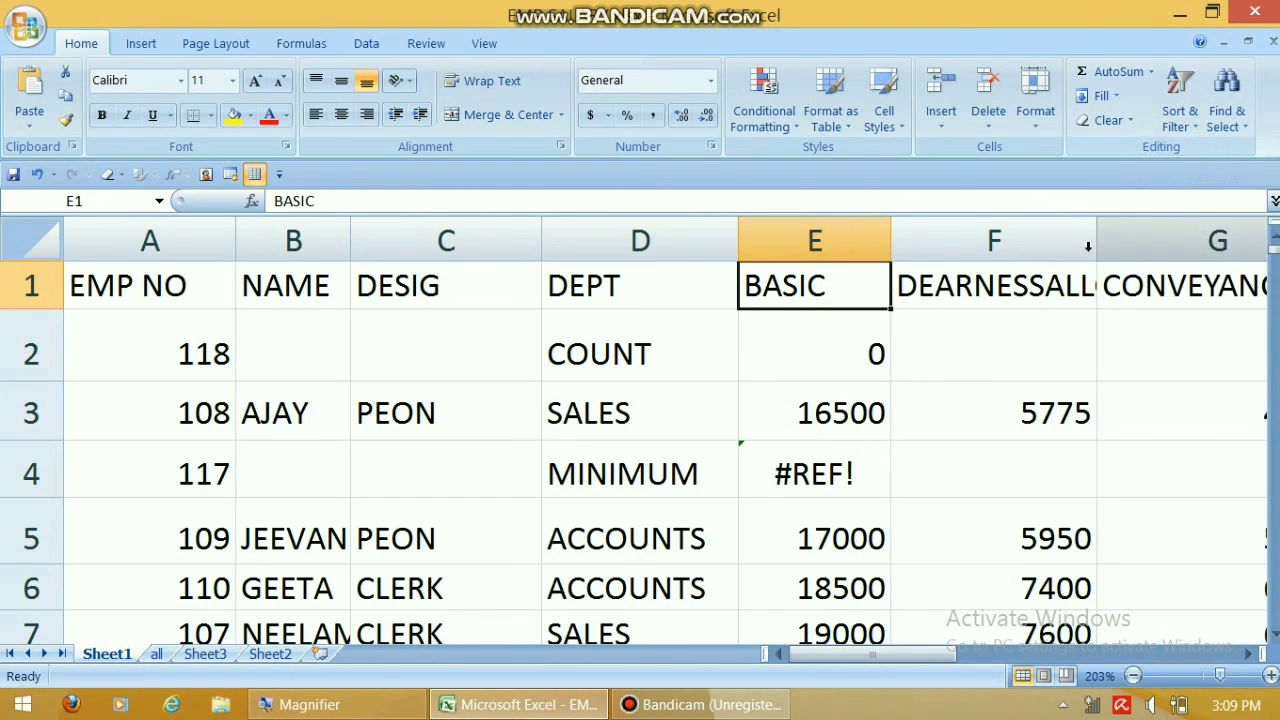
Check the BASIC cells E2 to E4 and sort the table by the BASIC column in descending order, Z to A.
click(860, 380)
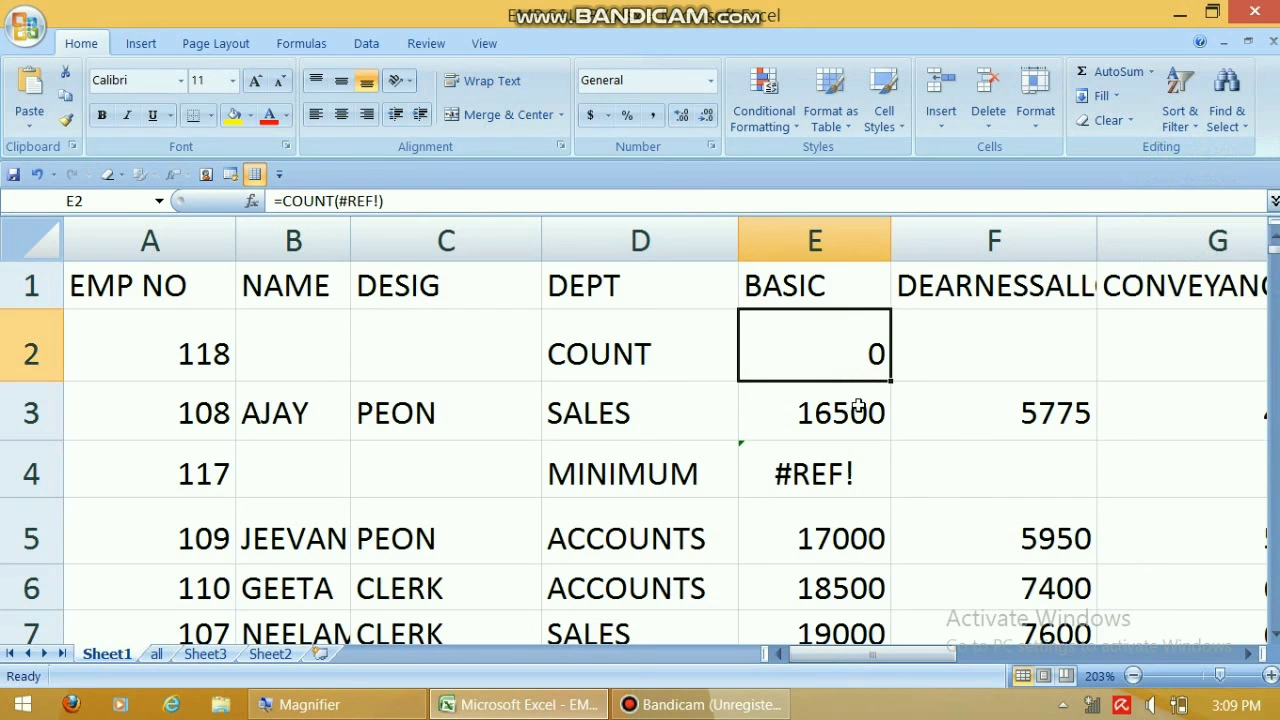
click(858, 410)
click(857, 471)
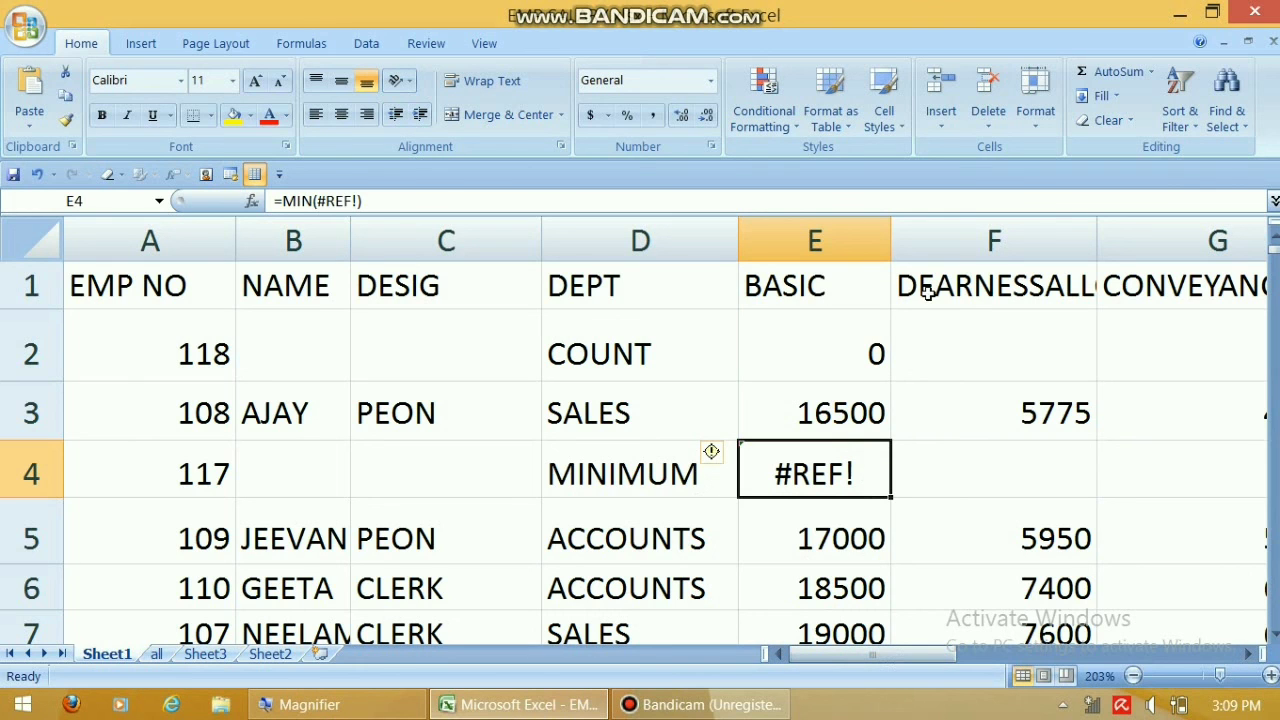
click(1180, 105)
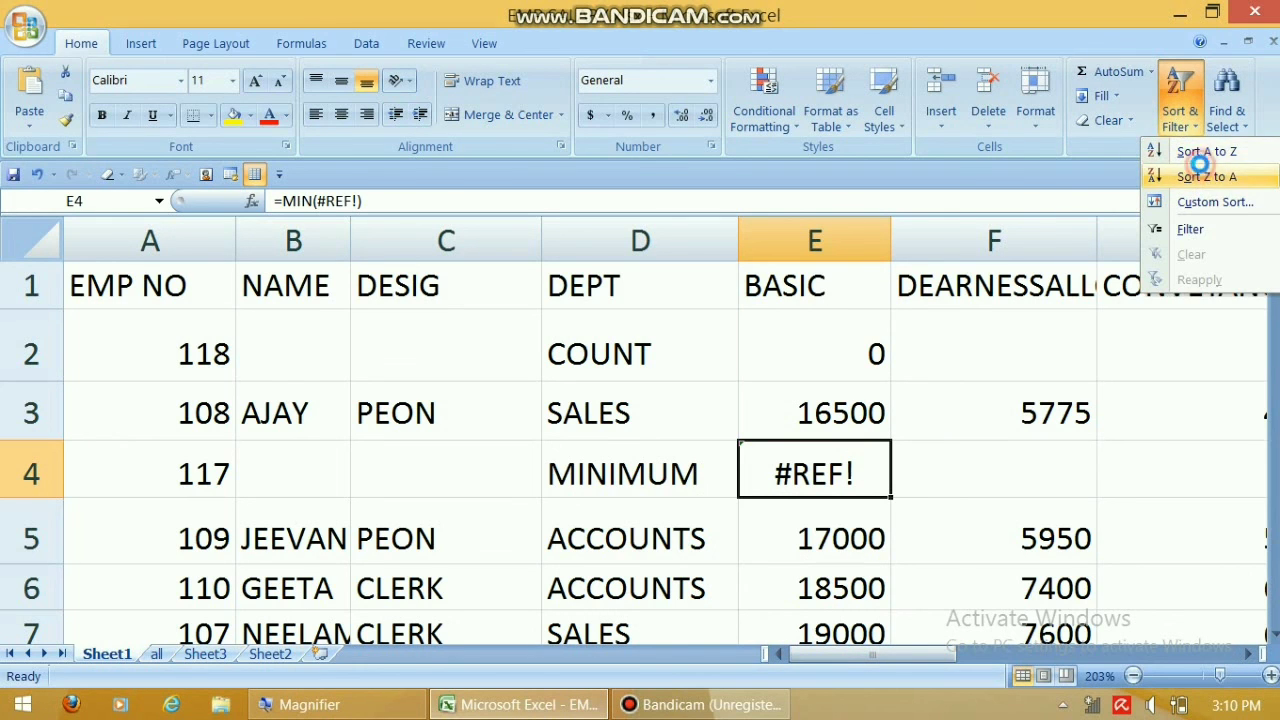
click(1200, 166)
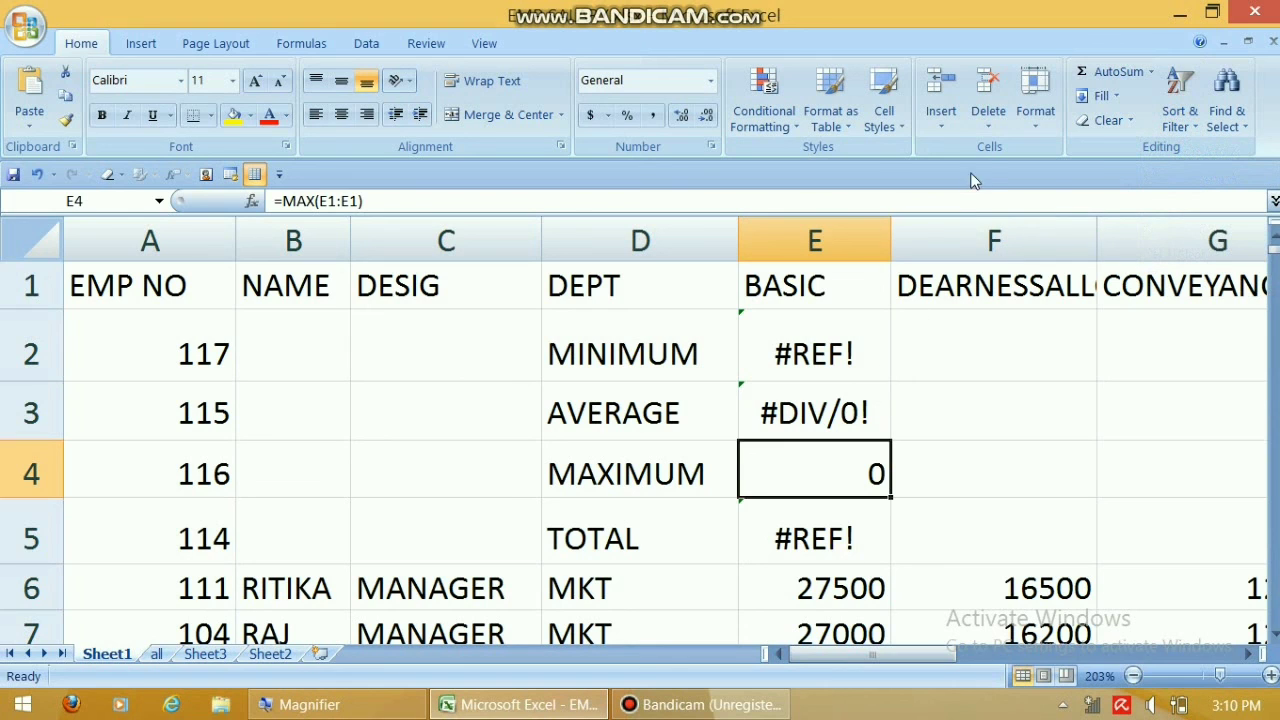